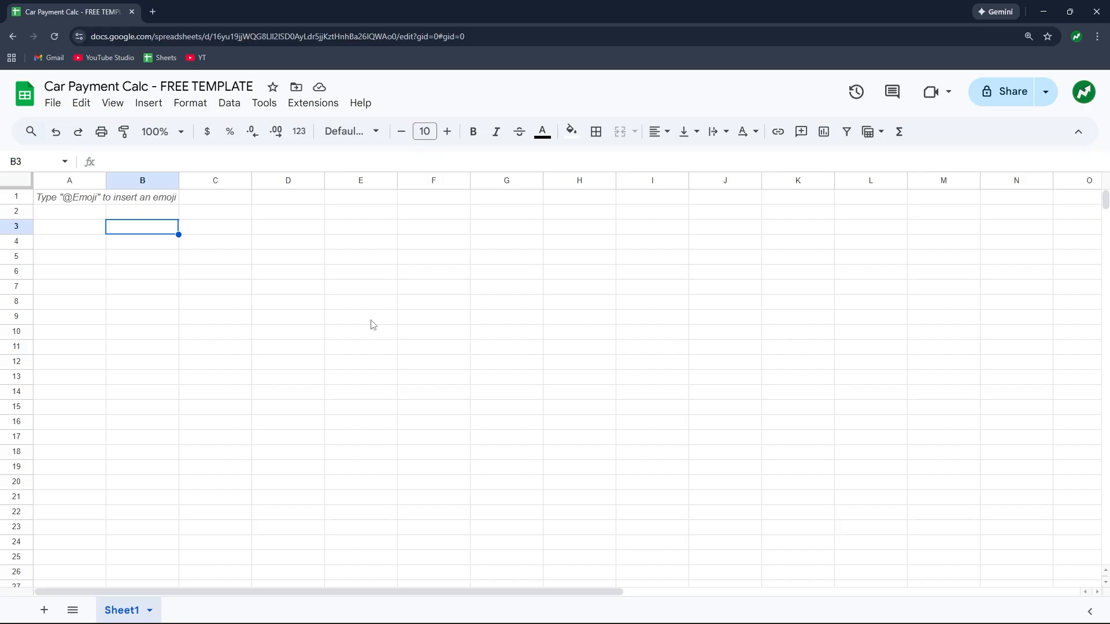
# Step: Resize column A to a width of 25 pixels
pyautogui.click(54, 180)
pyautogui.rightClick(54, 179)
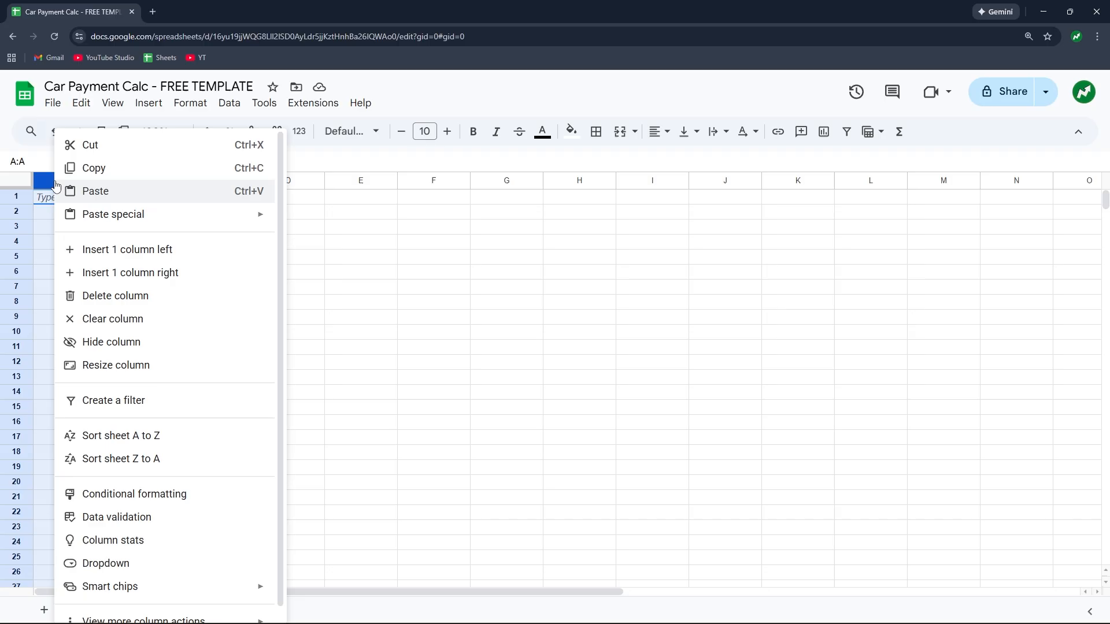
pyautogui.click(168, 373)
pyautogui.write('25')
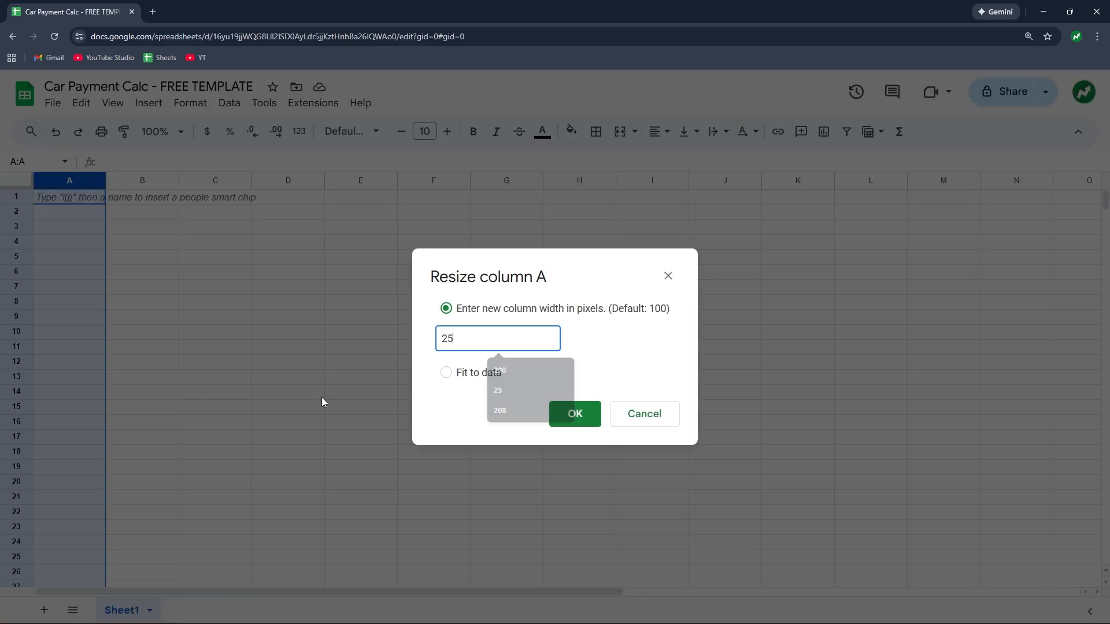
pyautogui.click(575, 414)
pyautogui.click(234, 271)
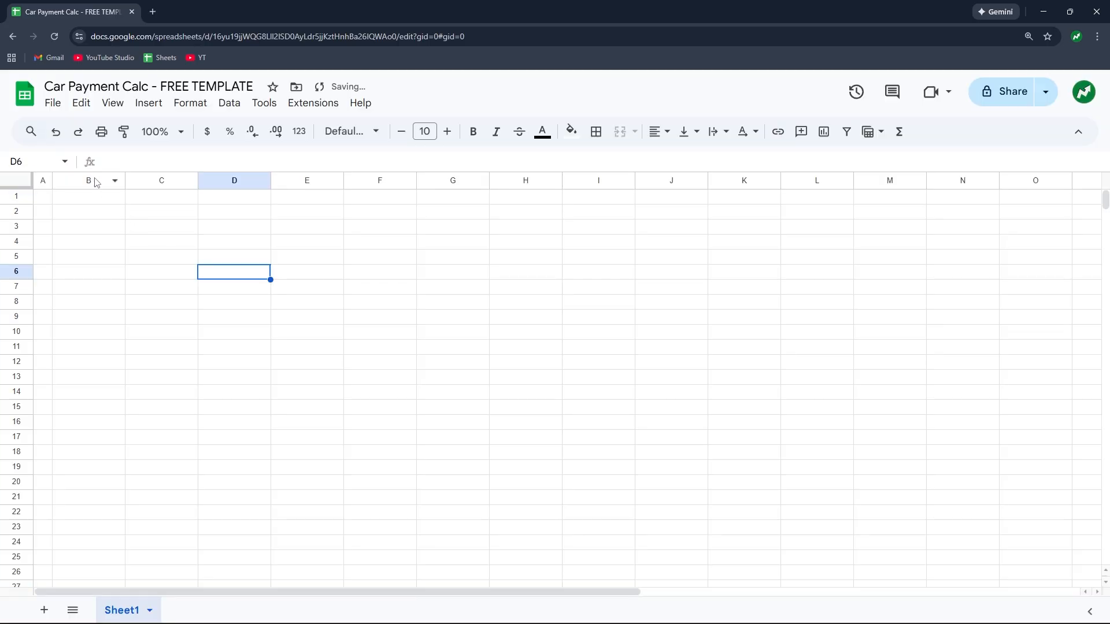
# Step: Widen columns B through G together to about 120 pixels each
pyautogui.moveTo(96, 181); pyautogui.dragTo(438, 177)
pyautogui.rightClick(442, 180)
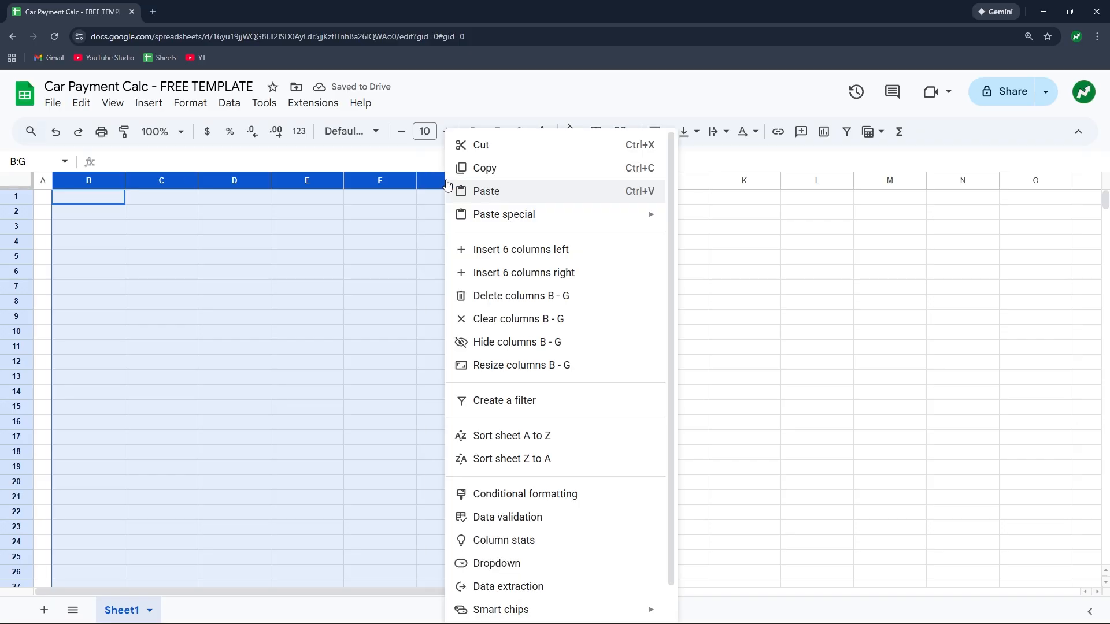
pyautogui.click(543, 365)
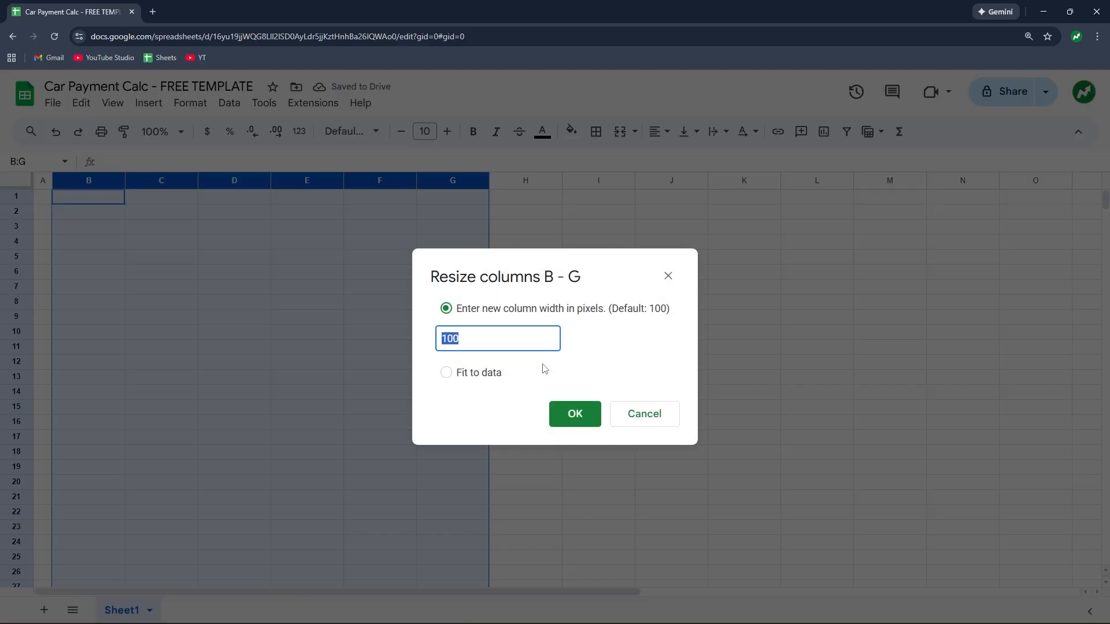
pyautogui.write('150')
pyautogui.press('Return')
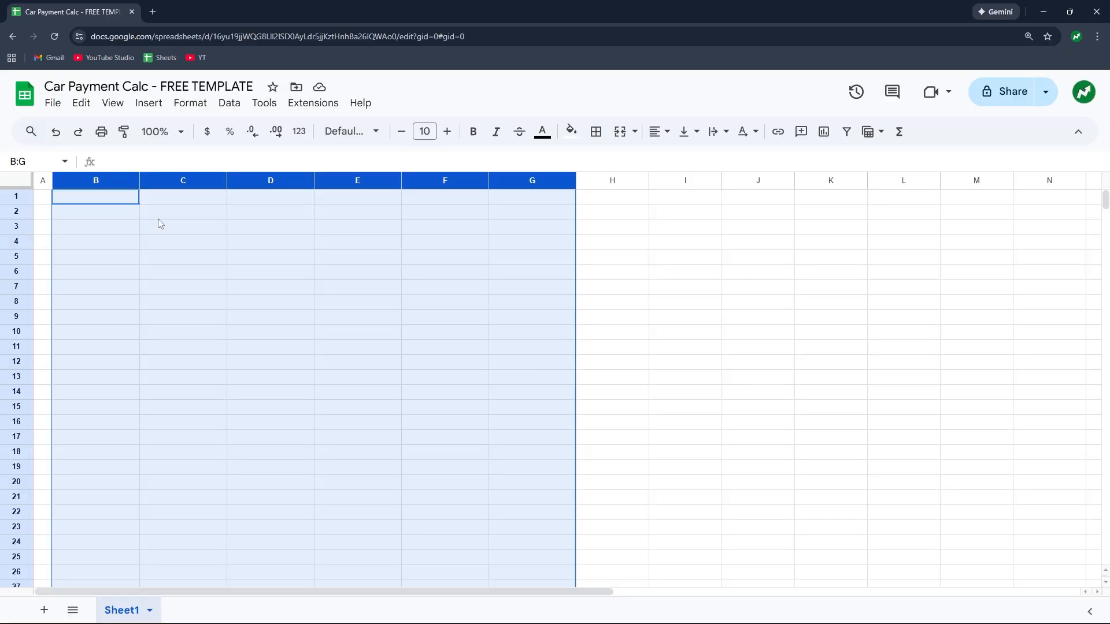
# Step: Enter the row labels "Loan", "Interest Rate" and "Rate (Monthly)" in cells B2 to B4
pyautogui.click(123, 213)
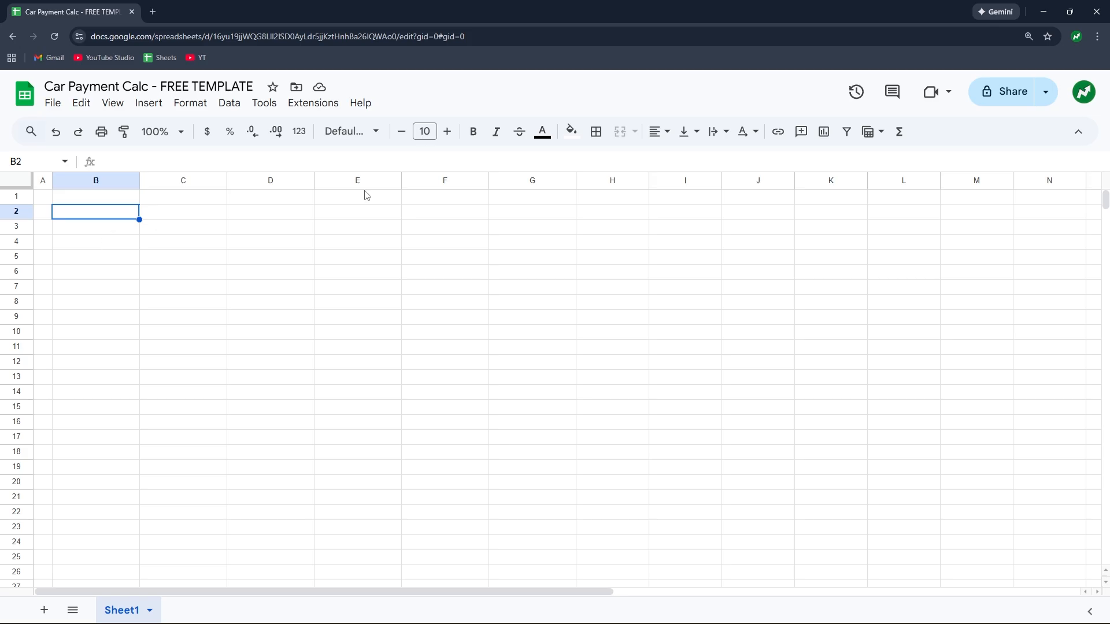
pyautogui.write('Loan')
pyautogui.press('Return')
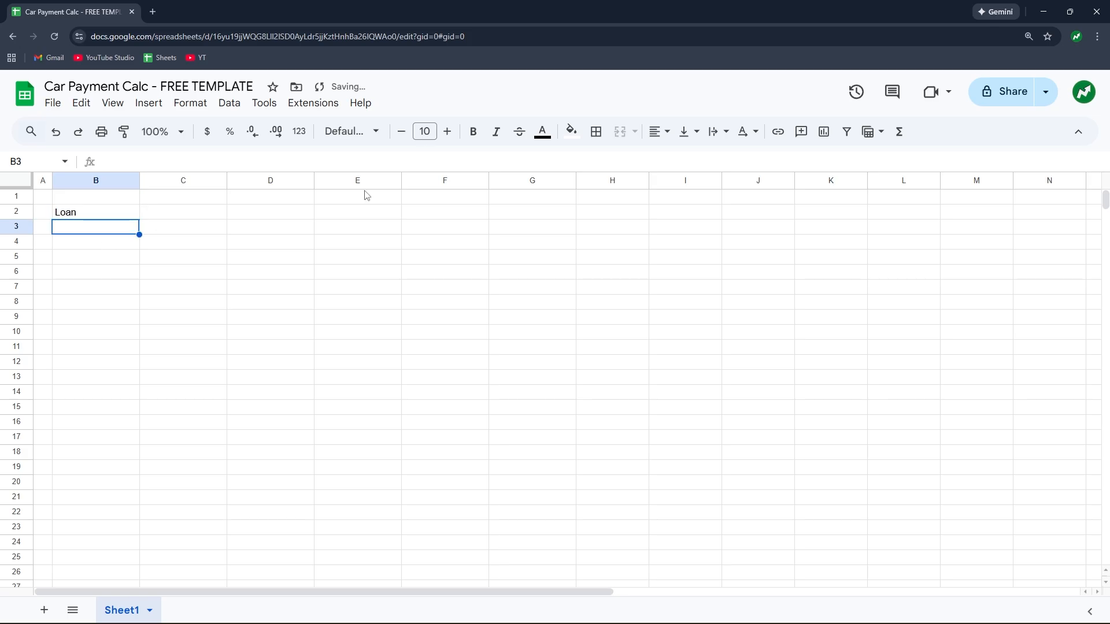
pyautogui.write('Interes')
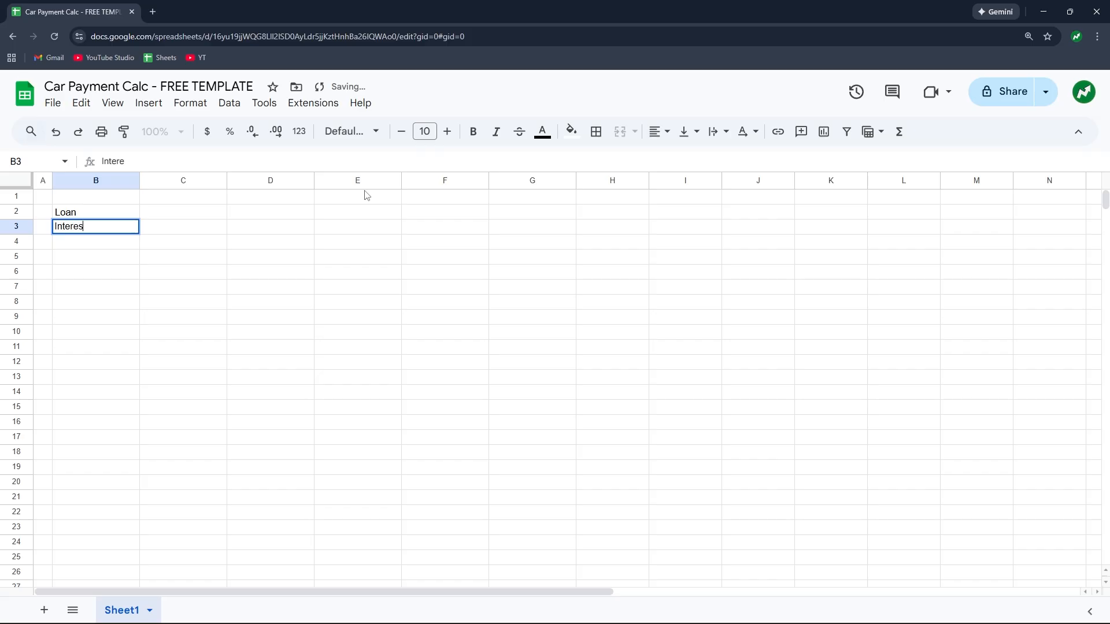
pyautogui.write('t Rate')
pyautogui.press('Return')
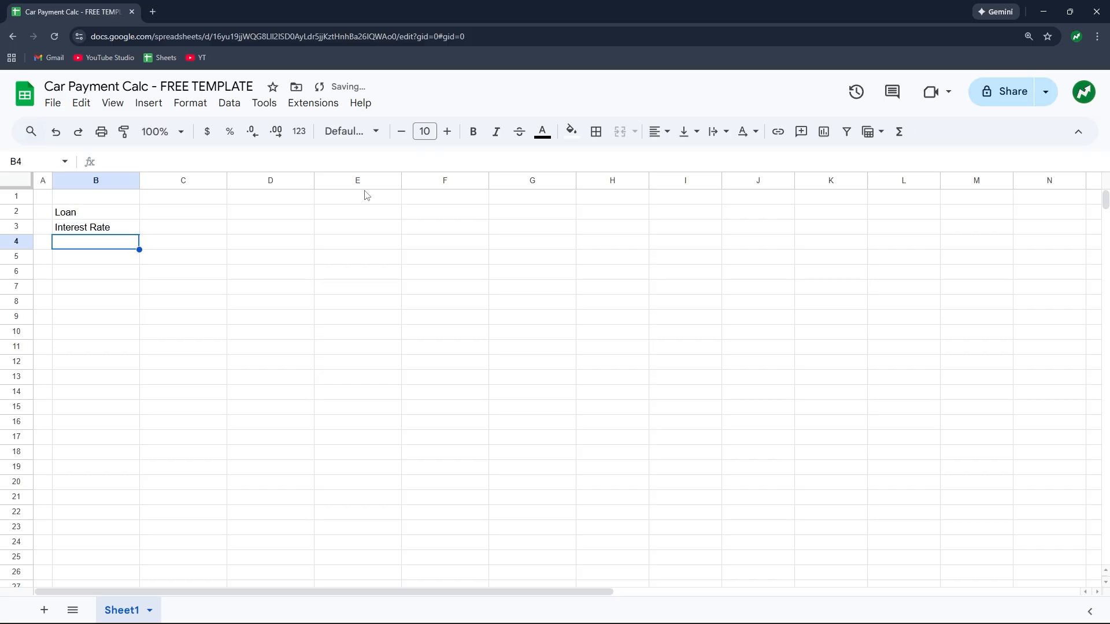
pyautogui.write('Rate (')
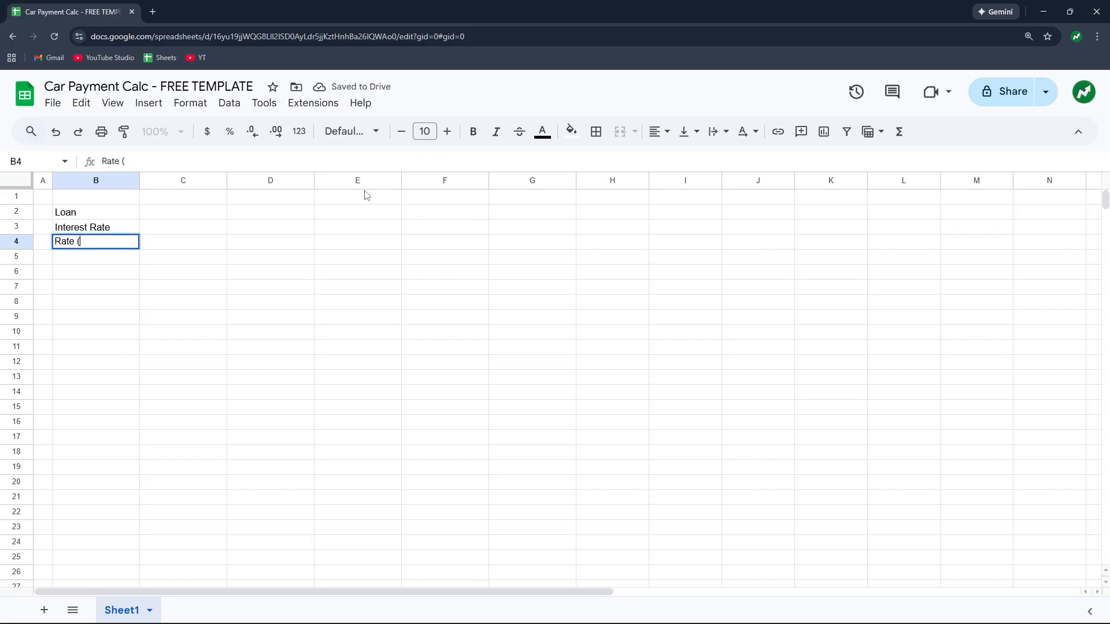
pyautogui.write('Monthly)')
pyautogui.press('Return')
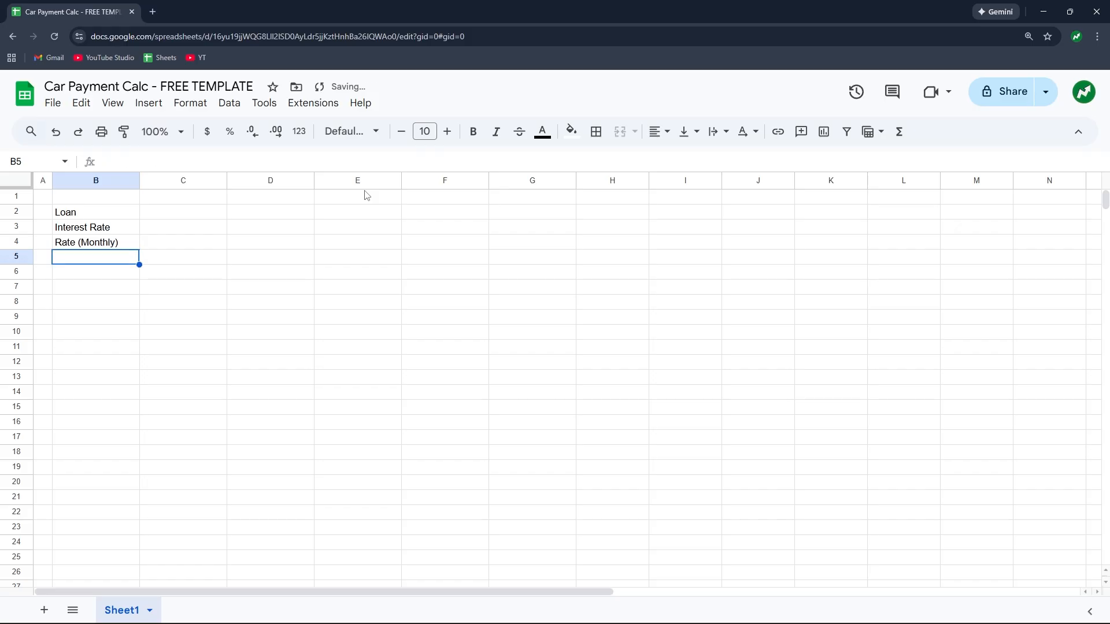
# Step: Add the labels "Periods (Years)", "Periods (Months)" and "Payment" in cells B5 to B7
pyautogui.write('Periods ')
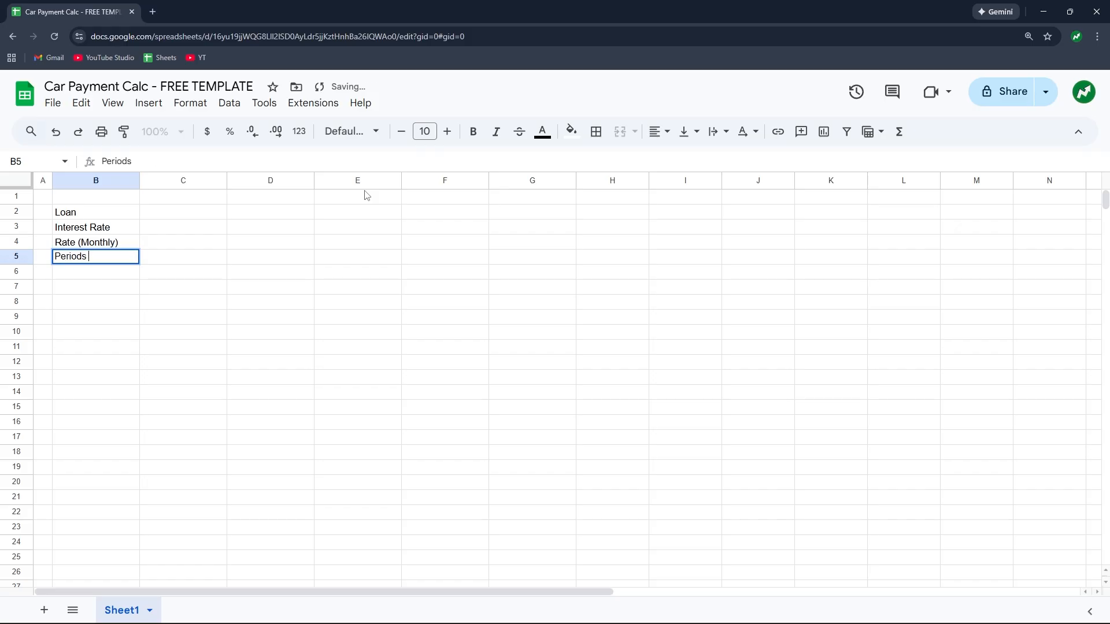
pyautogui.write('(Years)')
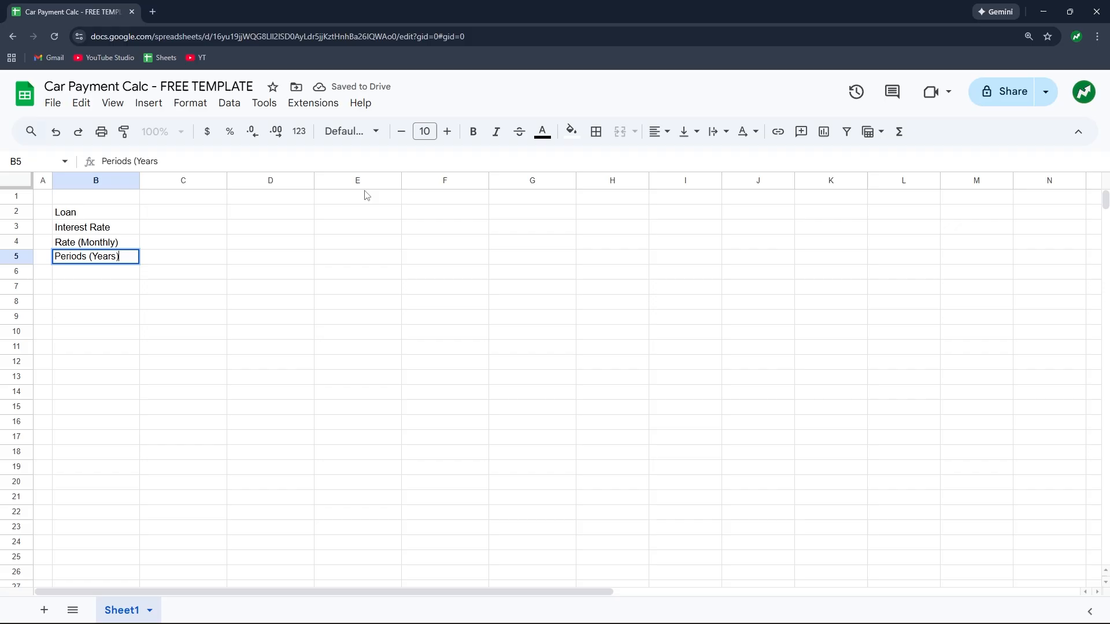
pyautogui.press('Return')
pyautogui.write('Period')
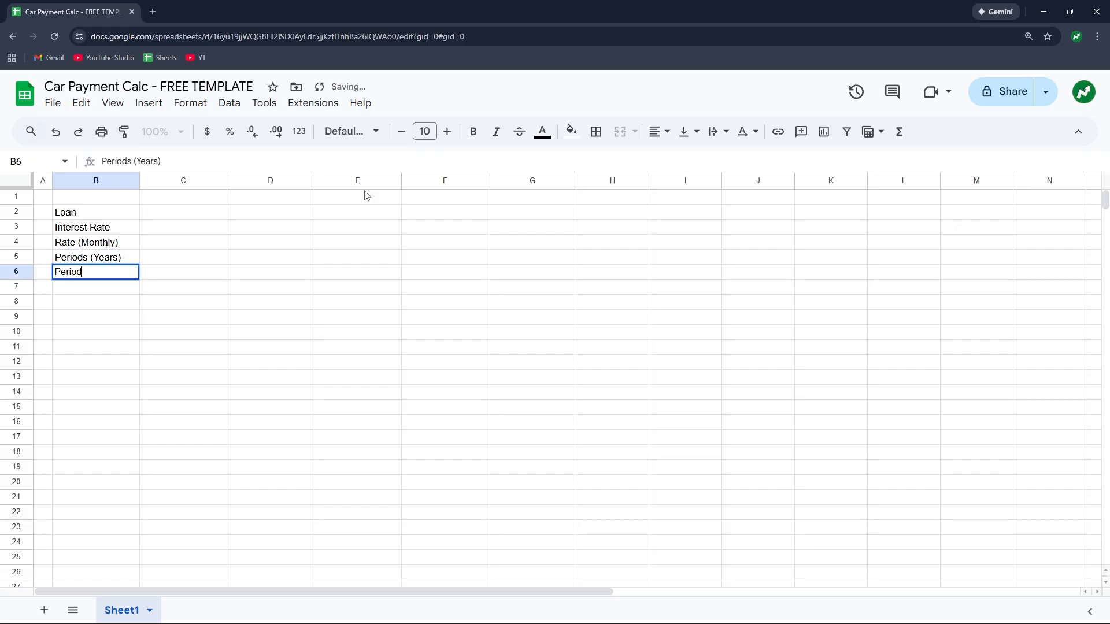
pyautogui.write('s (Montyh')
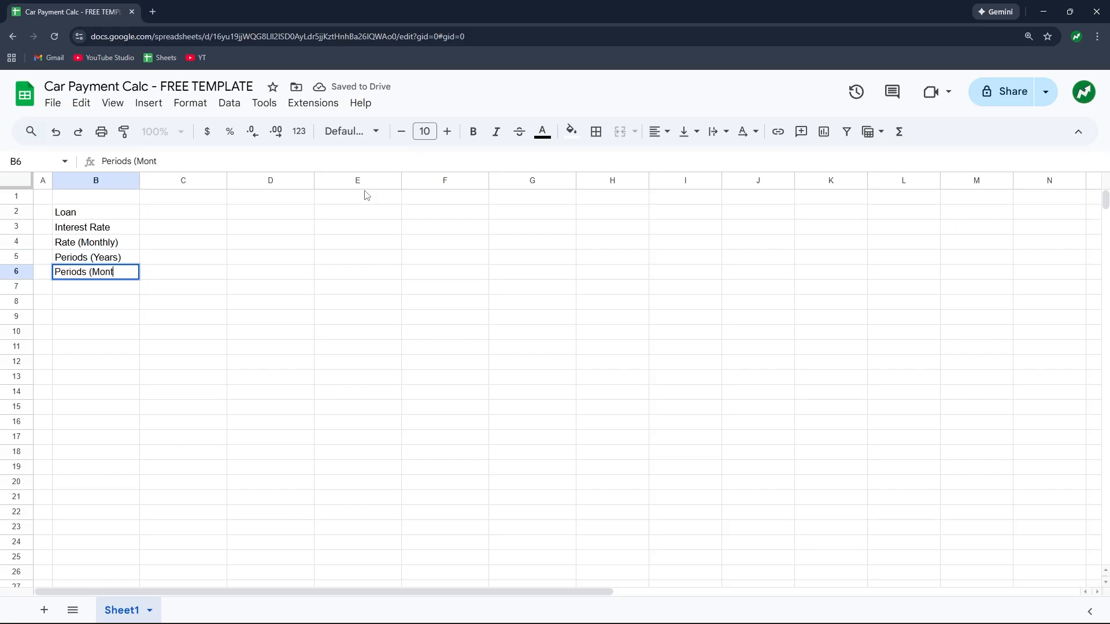
pyautogui.press('BackSpace')
pyautogui.write('hs)')
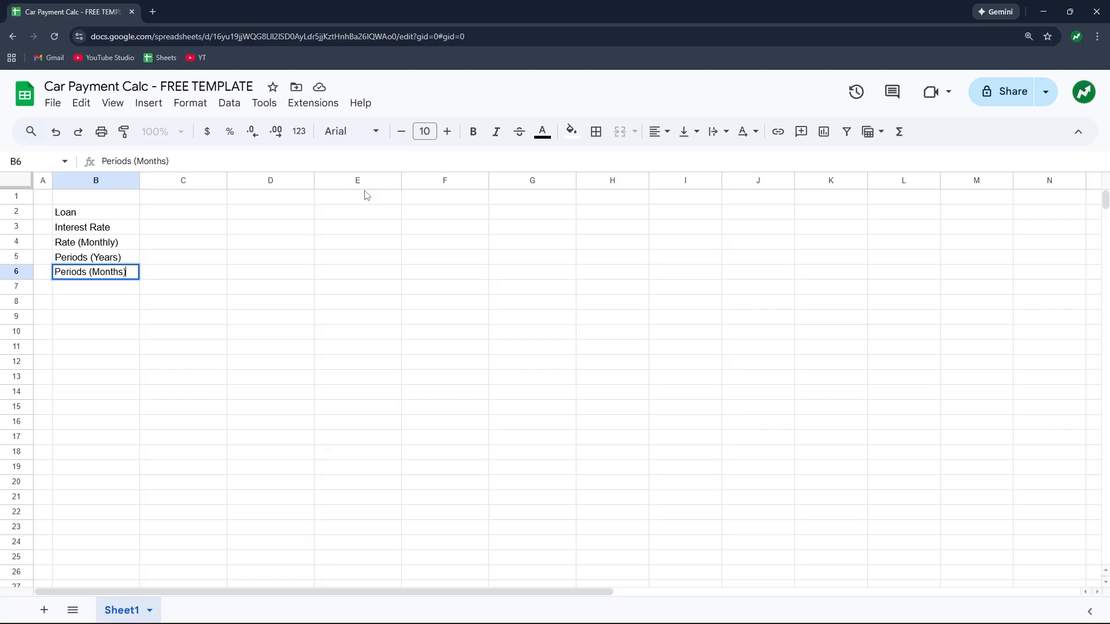
pyautogui.press('Return')
pyautogui.write('Payment')
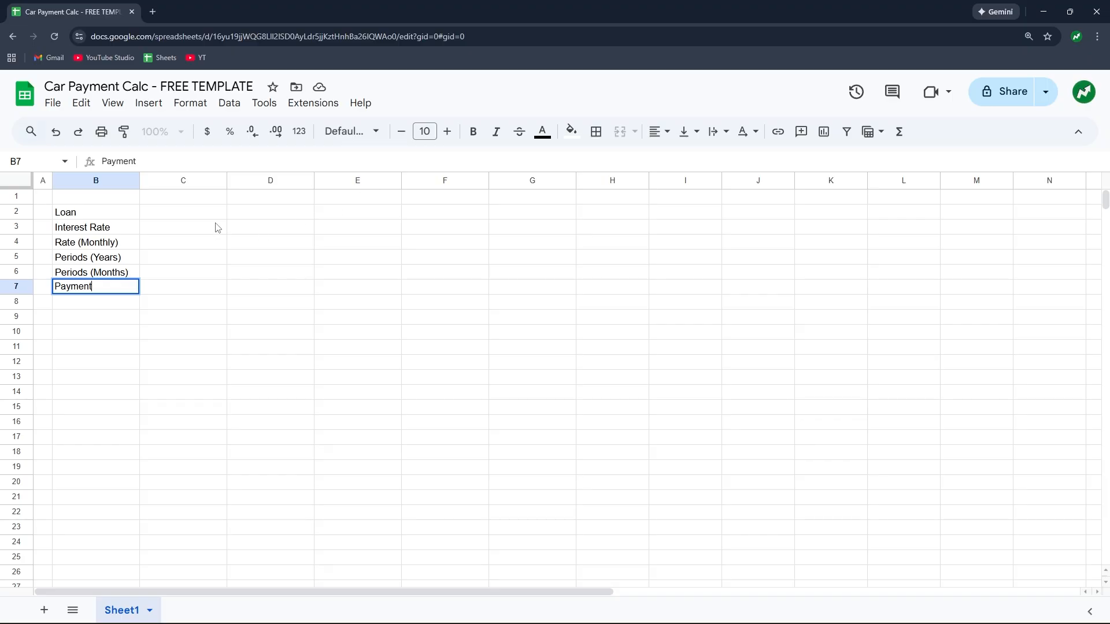
# Step: Fill the entry cells C2, C3 and C5 with light yellow
pyautogui.moveTo(213, 217); pyautogui.dragTo(207, 234)
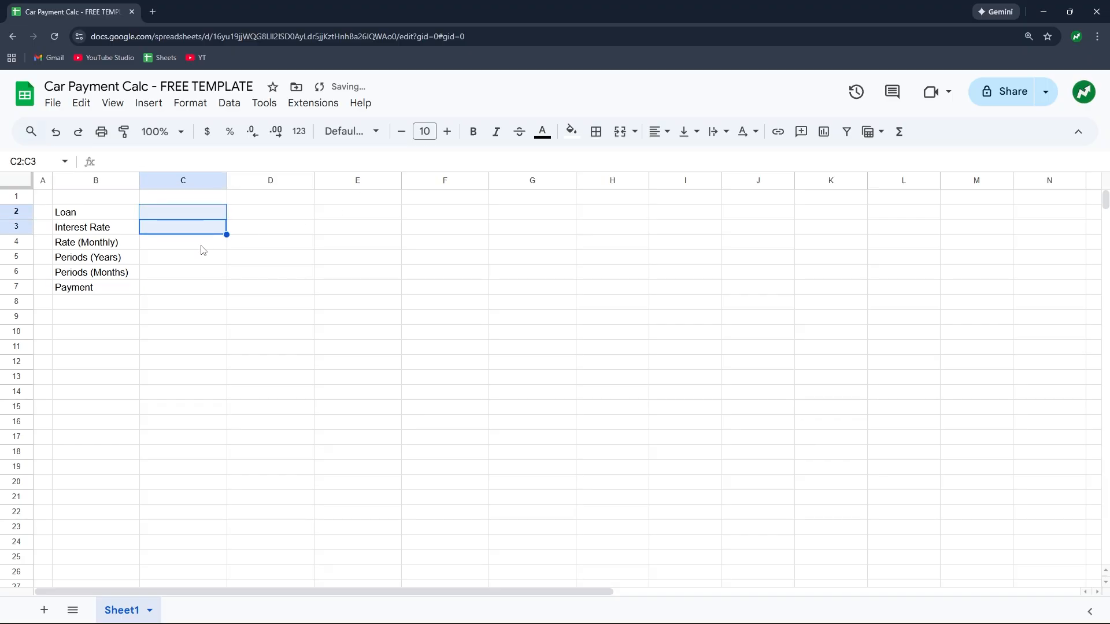
pyautogui.keyDown('ctrl'); pyautogui.click(200, 254); pyautogui.keyUp('ctrl')
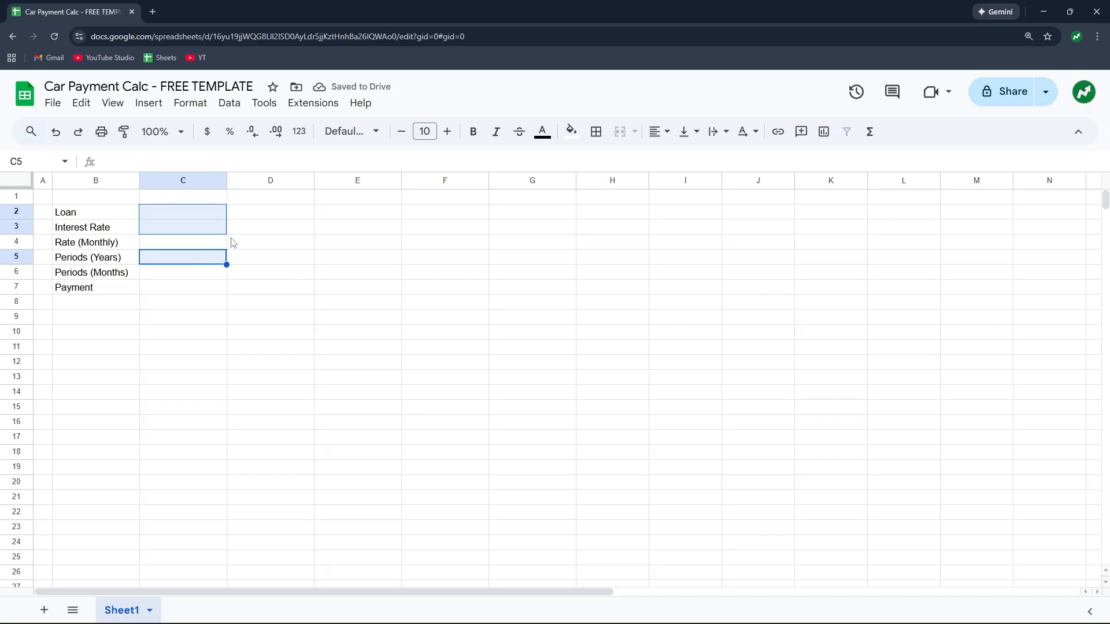
pyautogui.click(570, 133)
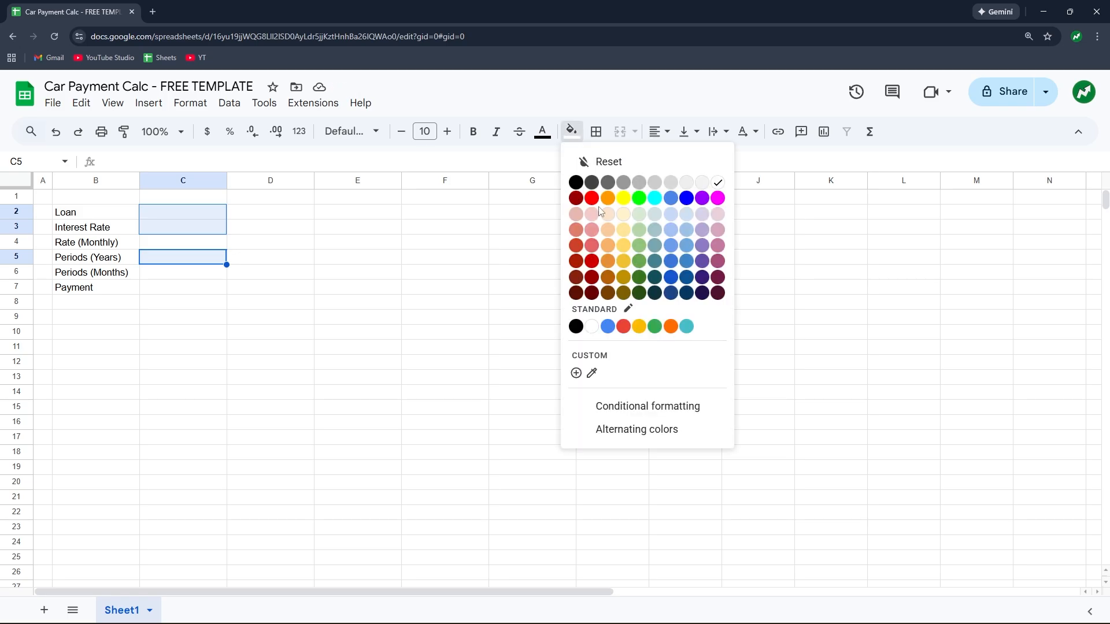
pyautogui.click(623, 215)
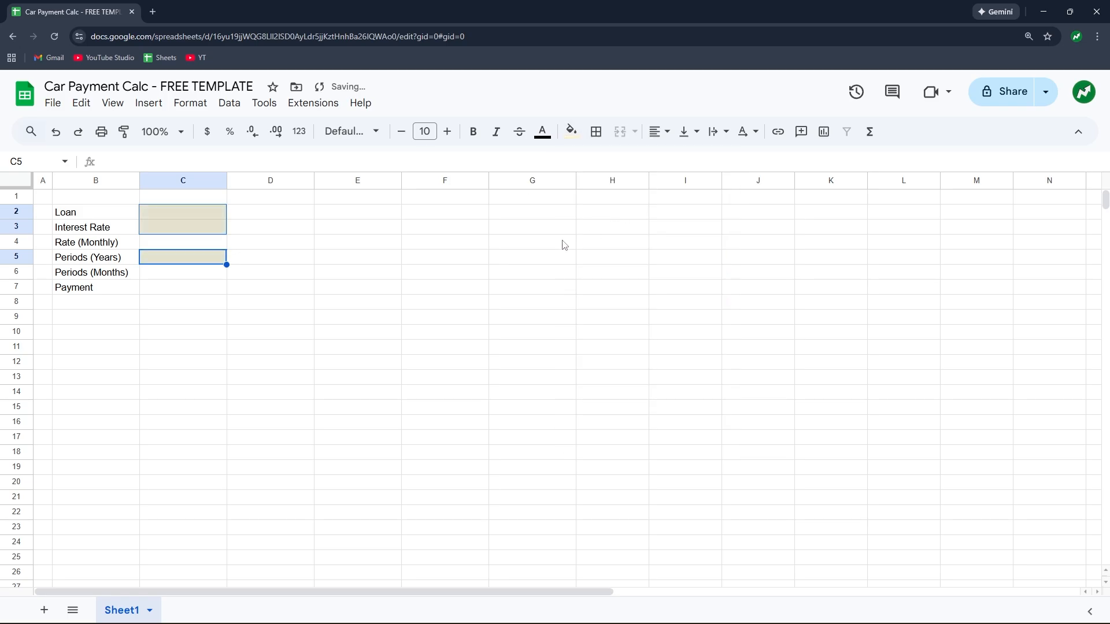
pyautogui.click(409, 274)
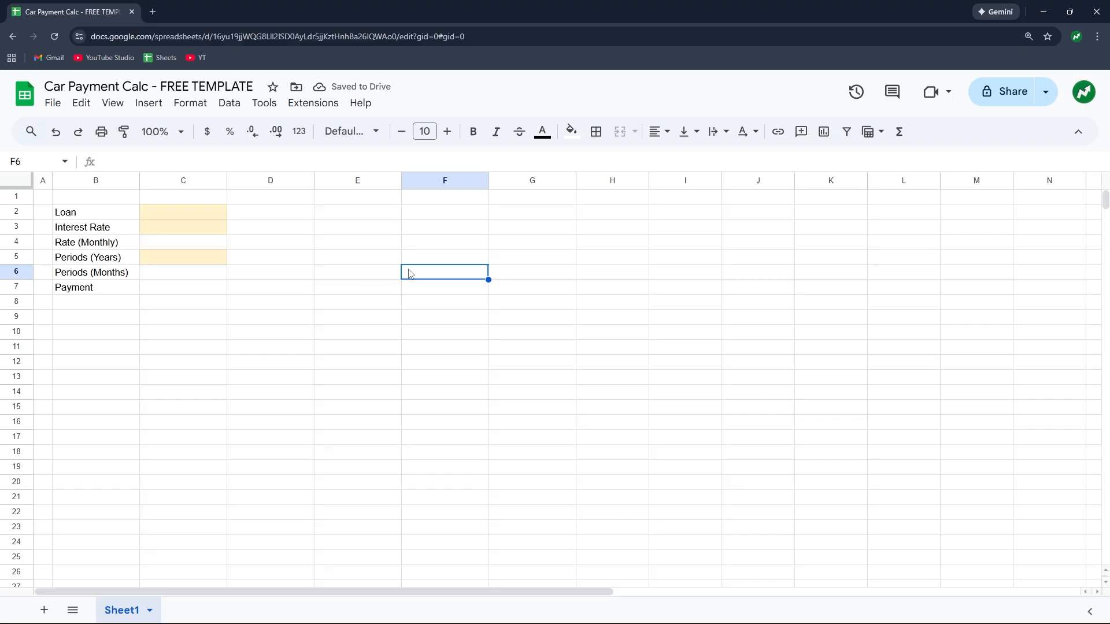
# Step: Apply all borders to the table range B2:C7
pyautogui.moveTo(91, 220); pyautogui.dragTo(191, 287)
pyautogui.click(596, 131)
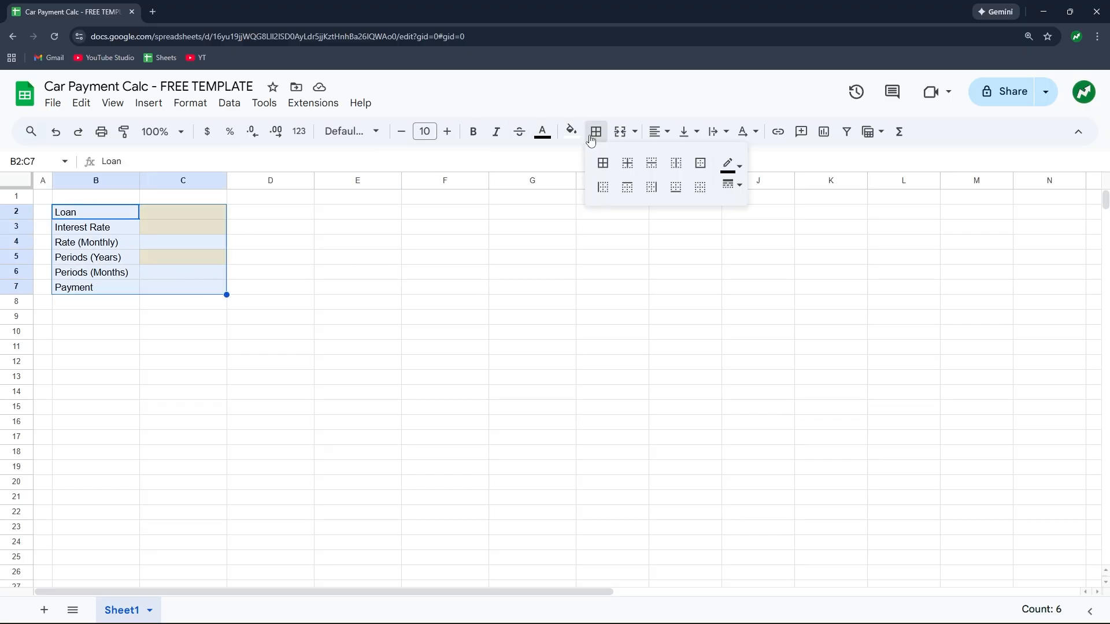
pyautogui.click(603, 163)
pyautogui.click(360, 239)
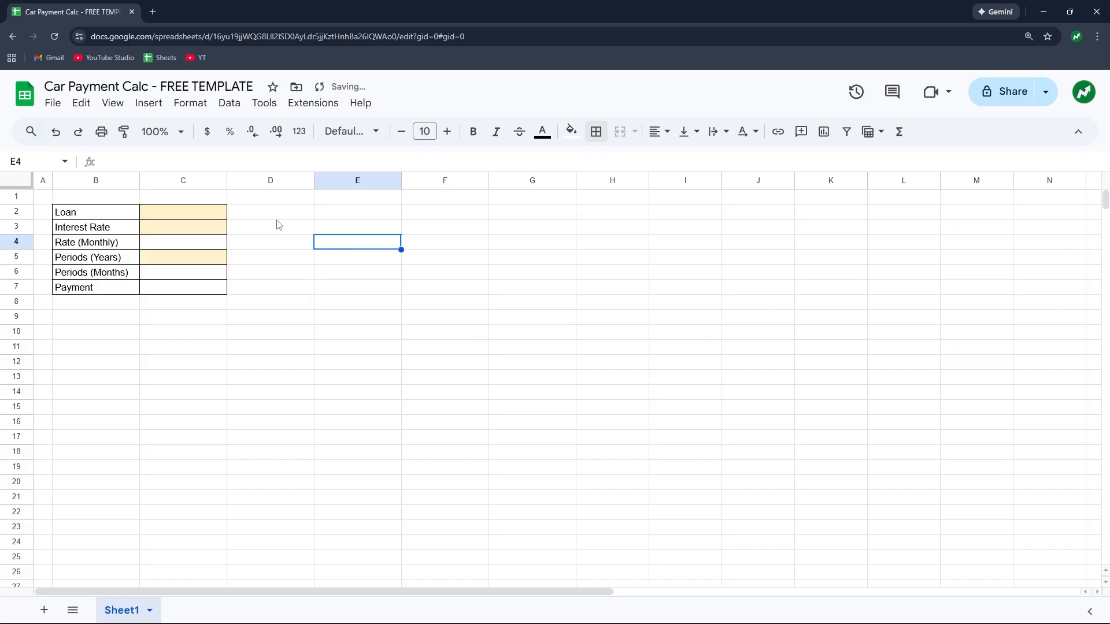
# Step: Enter 20000 as the loan amount in C2 and format it as Accounting
pyautogui.click(202, 217)
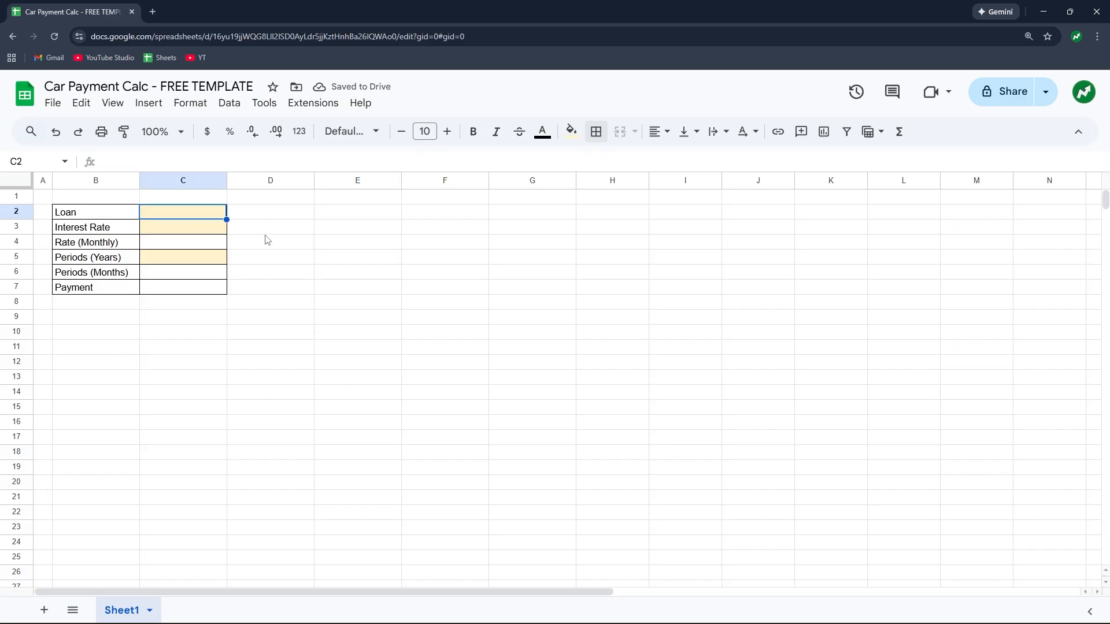
pyautogui.write('20000')
pyautogui.click(266, 233)
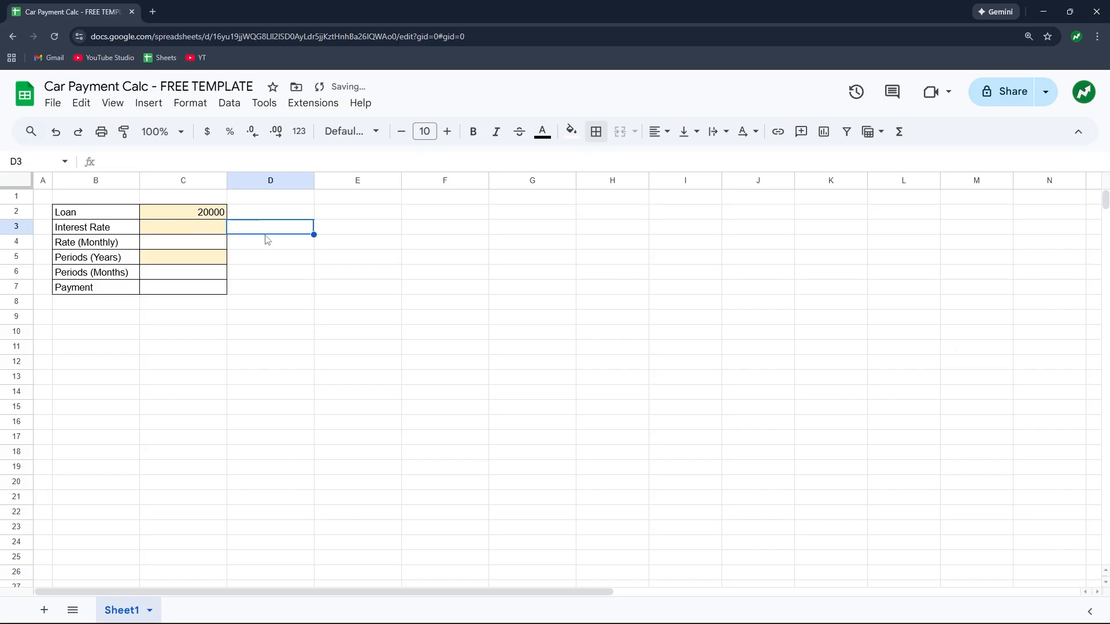
pyautogui.click(212, 216)
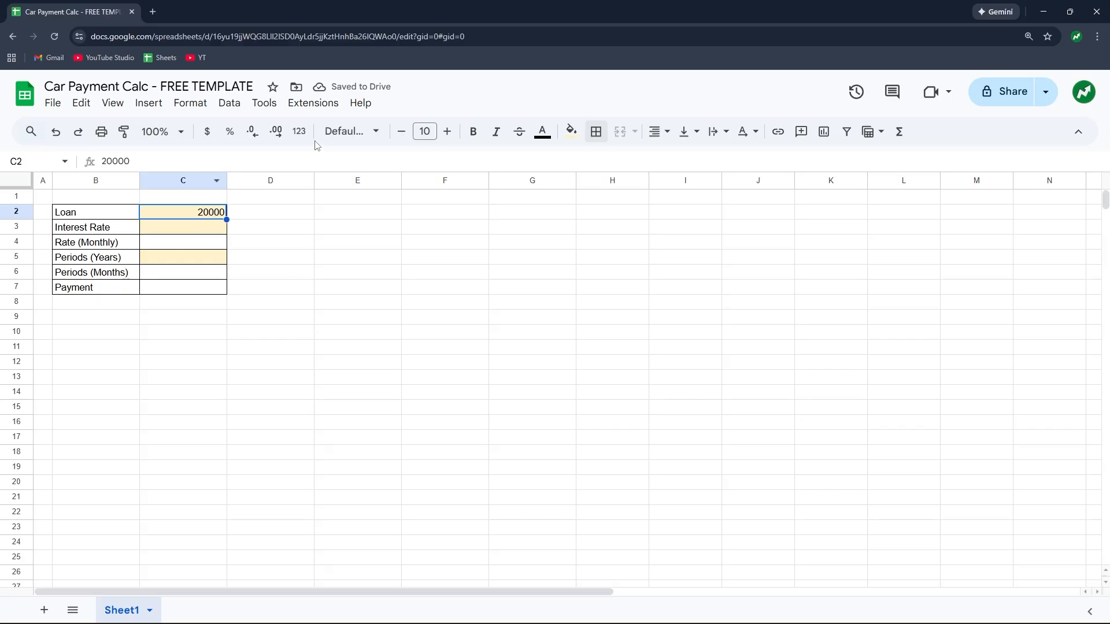
pyautogui.click(299, 132)
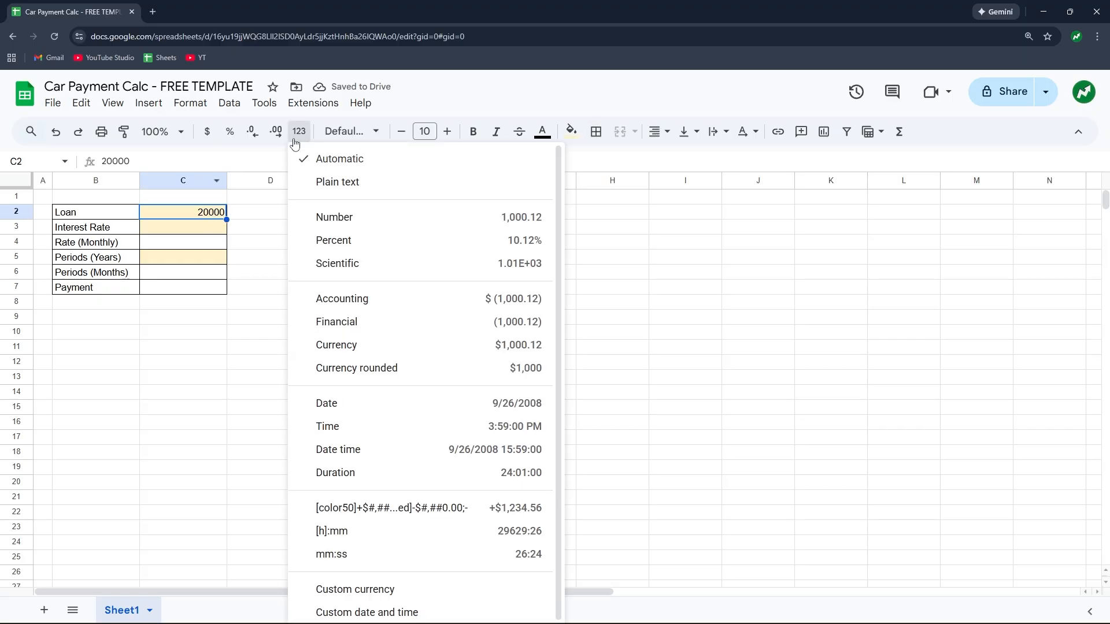
pyautogui.click(376, 310)
# Step: Enter 0.05 as the interest rate in C3 and format it as a percentage
pyautogui.click(204, 231)
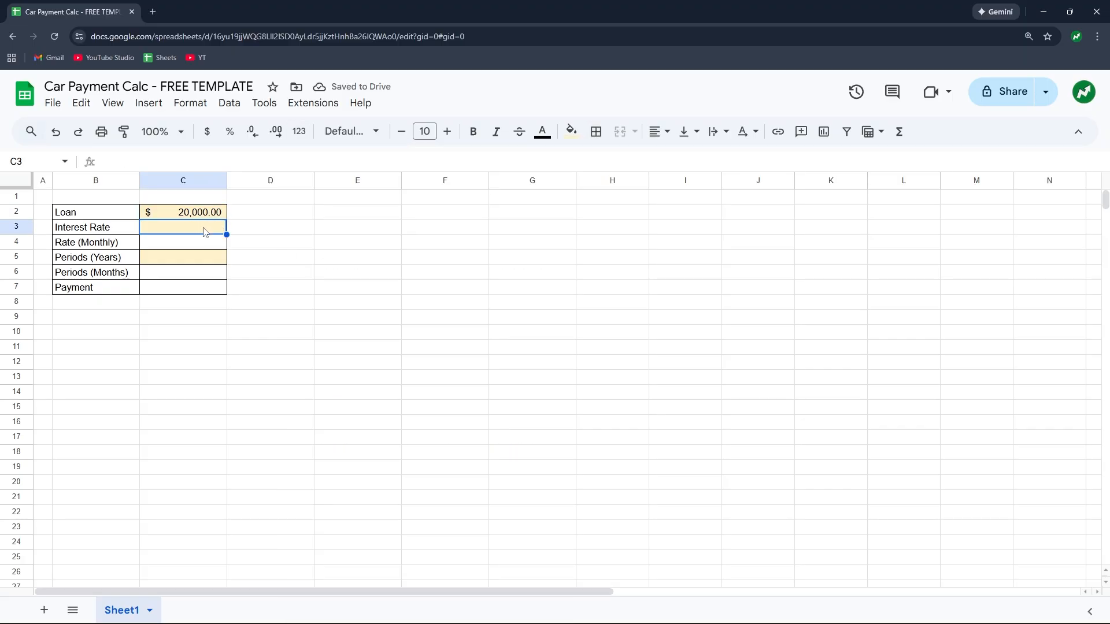
pyautogui.write('0.05')
pyautogui.click(275, 248)
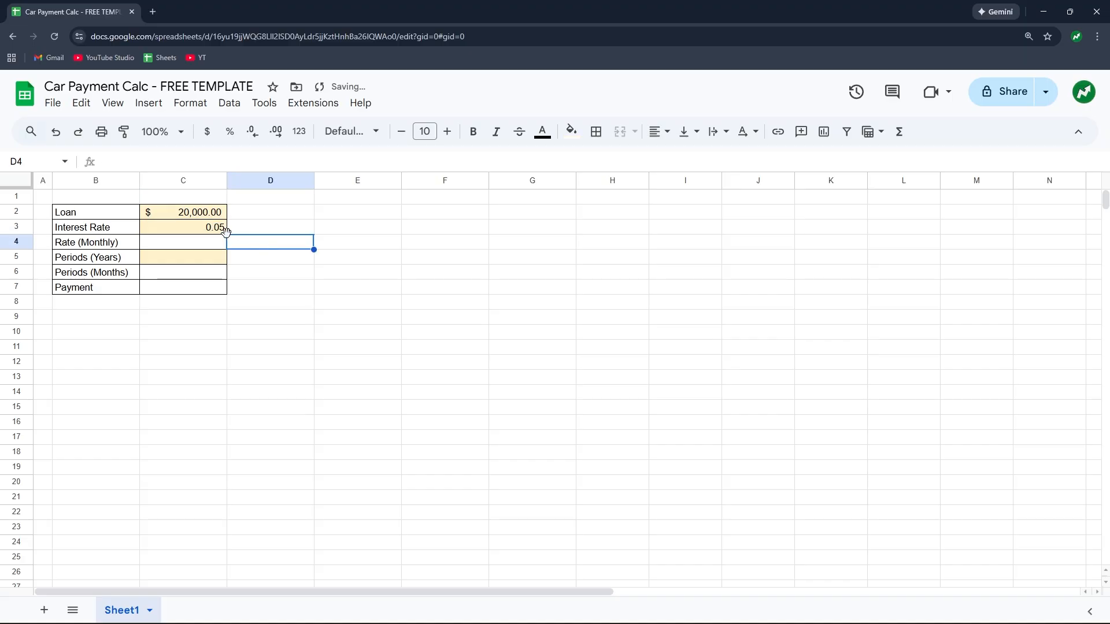
pyautogui.click(221, 229)
pyautogui.click(230, 131)
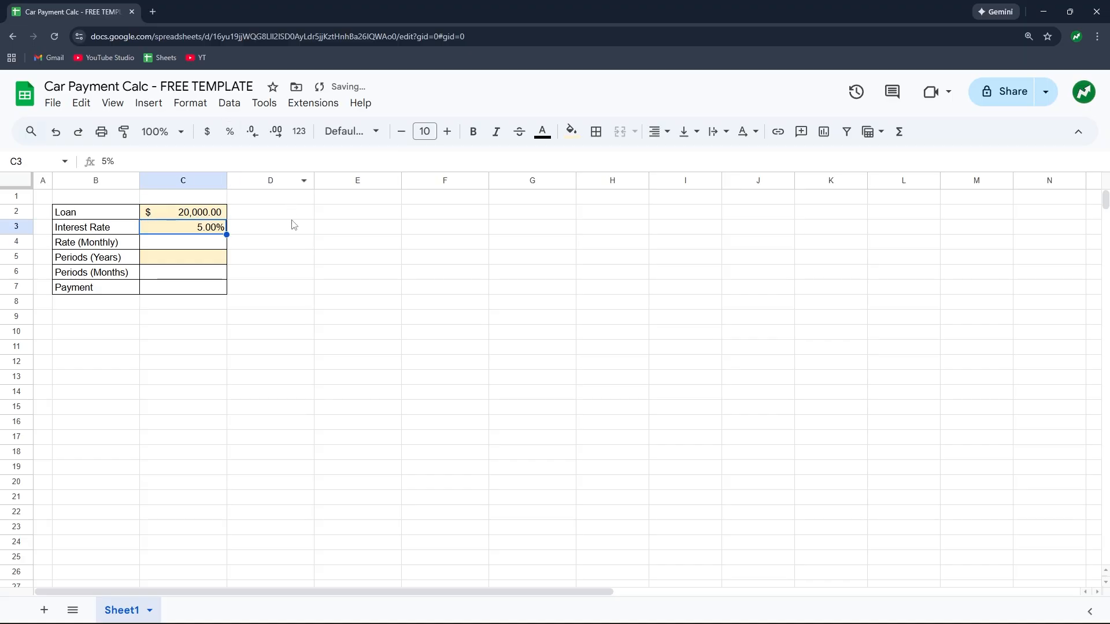
# Step: Enter 4 as the number of years in C5
pyautogui.click(207, 261)
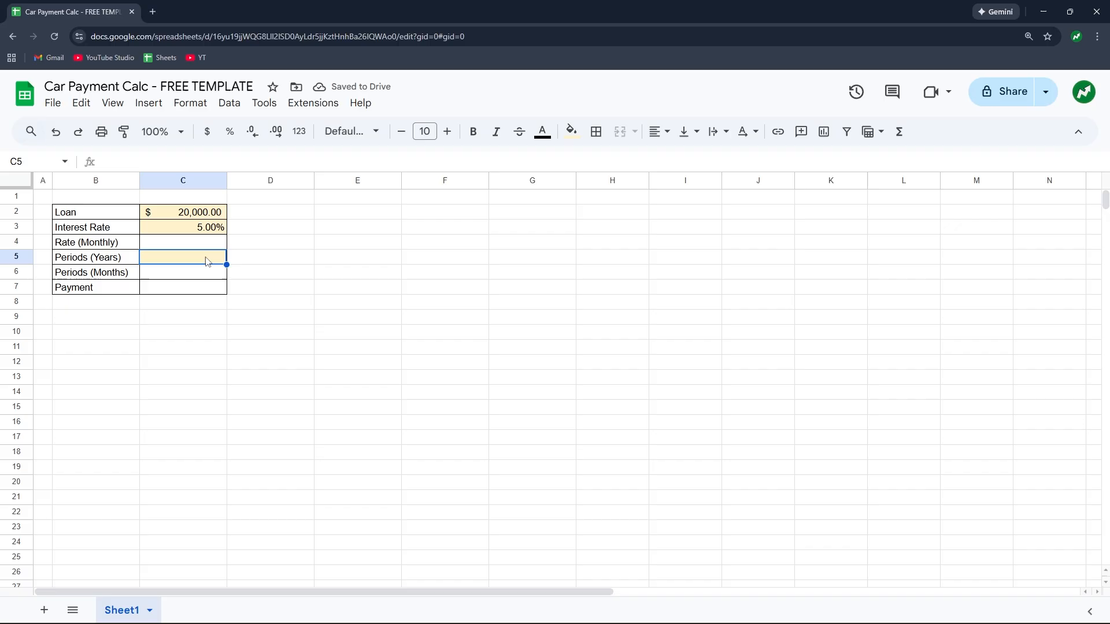
pyautogui.write('4')
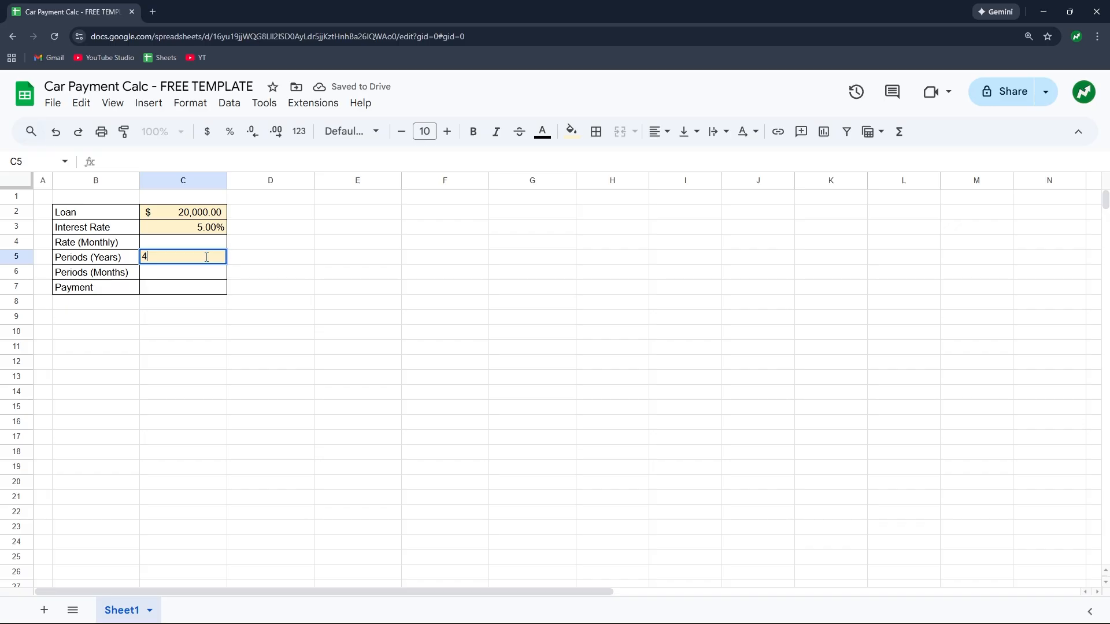
pyautogui.click(267, 258)
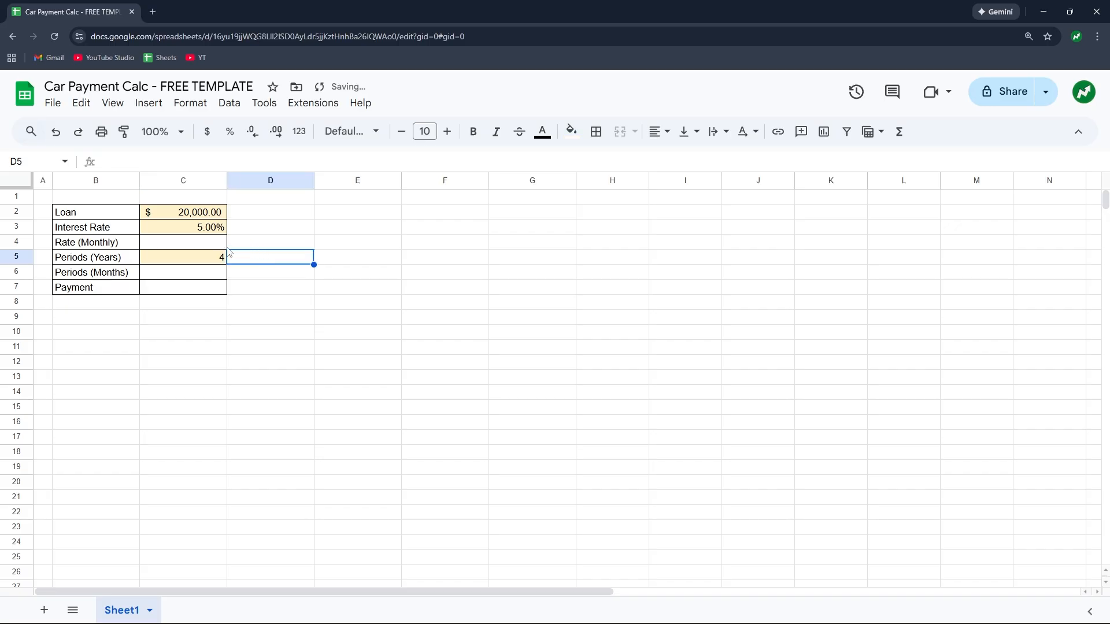
# Step: Calculate the monthly rate in C4 with =C3/12 and format it as a percentage
pyautogui.click(204, 248)
pyautogui.write('=')
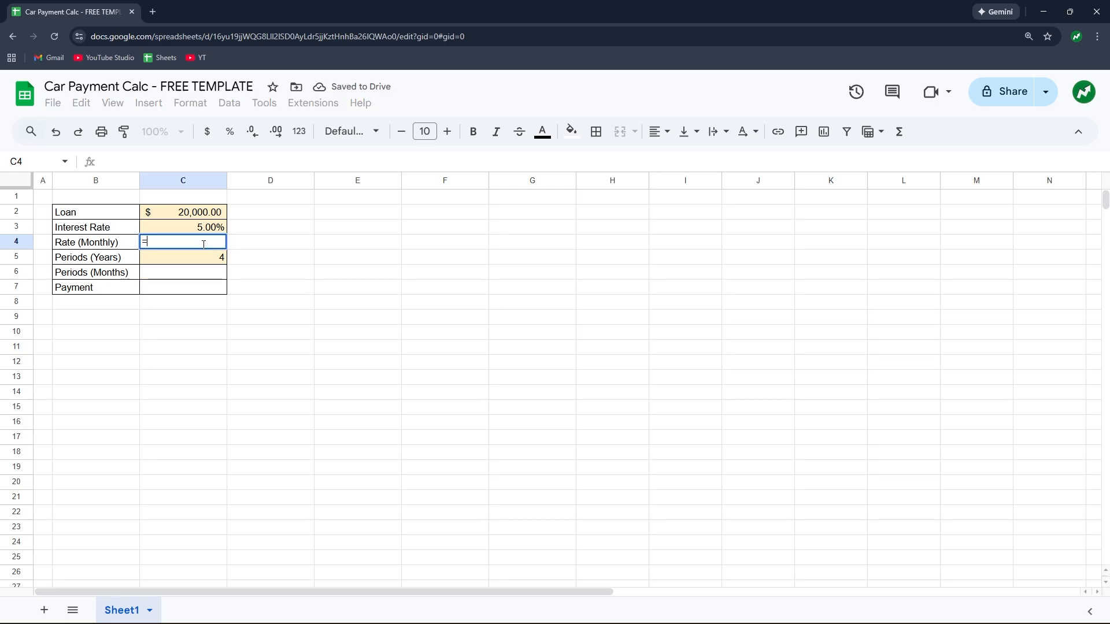
pyautogui.click(207, 231)
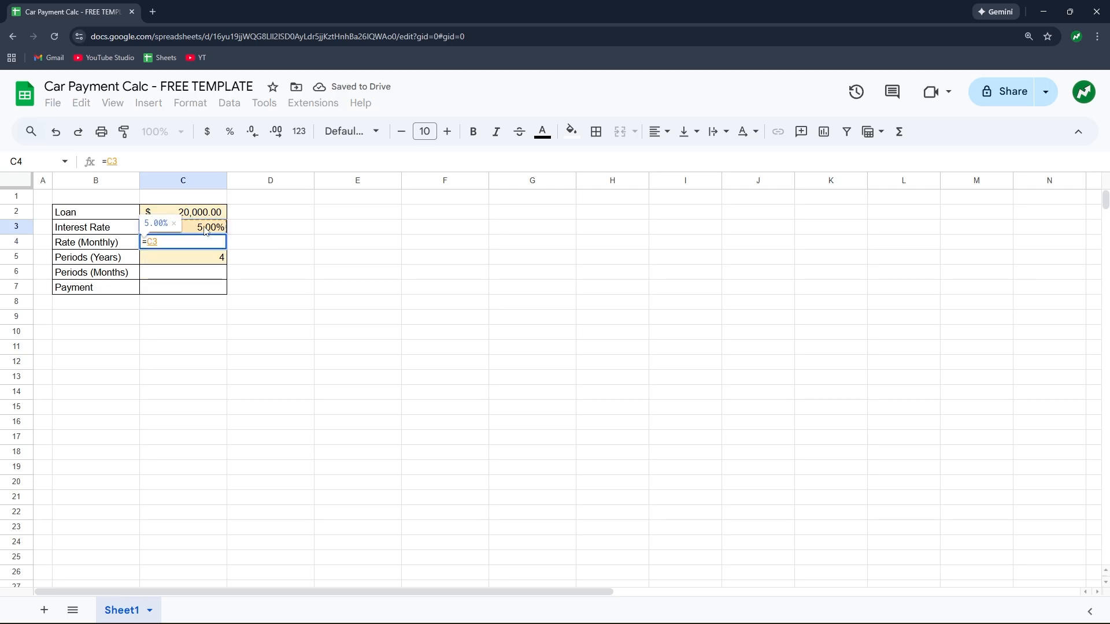
pyautogui.write('/12')
pyautogui.press('Return')
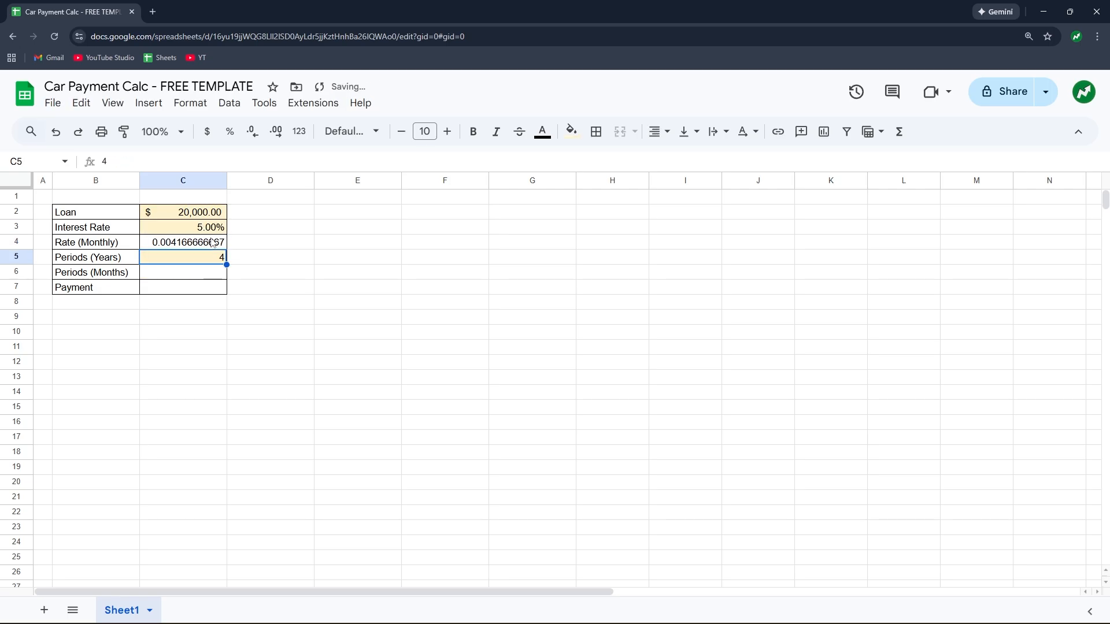
pyautogui.click(211, 242)
pyautogui.click(230, 132)
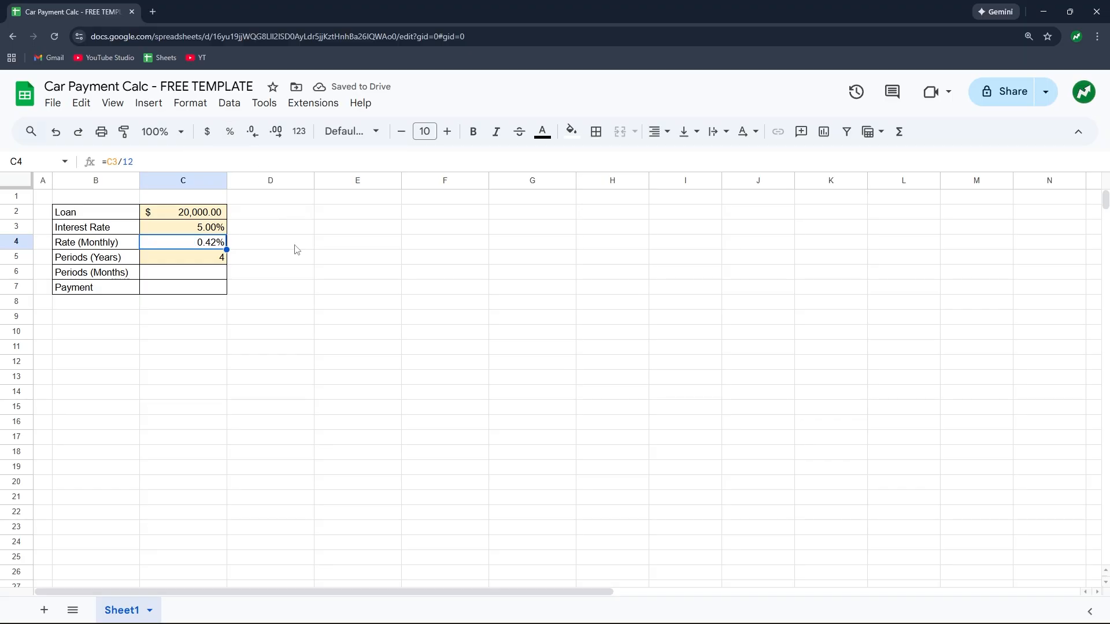
# Step: Calculate the number of months in C6 with =C5*12 and dismiss the suggested autofill
pyautogui.click(214, 277)
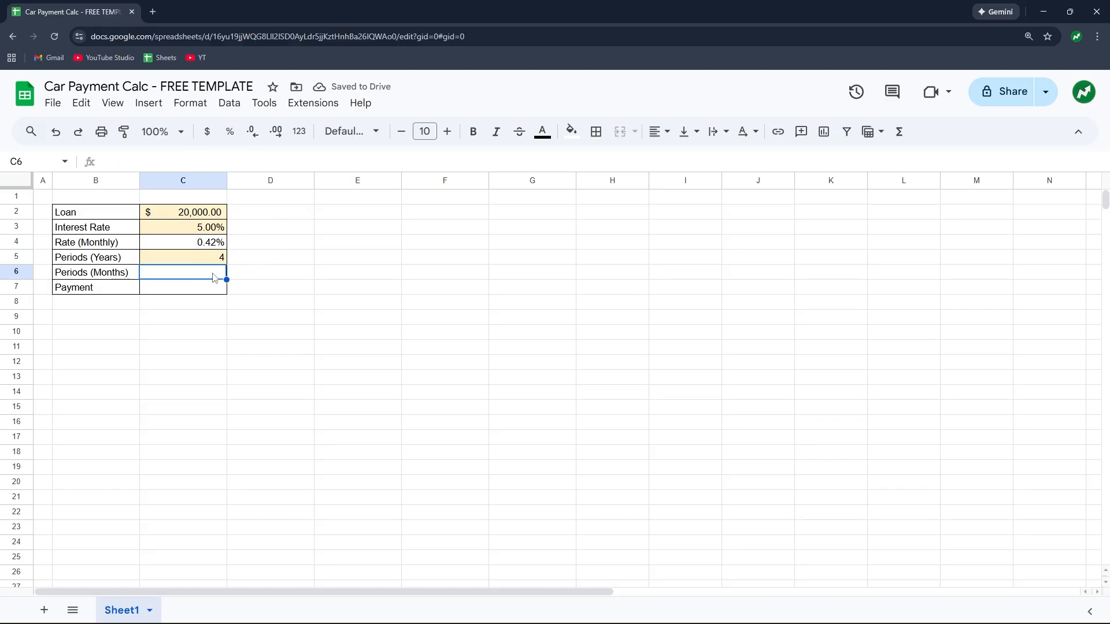
pyautogui.write('=')
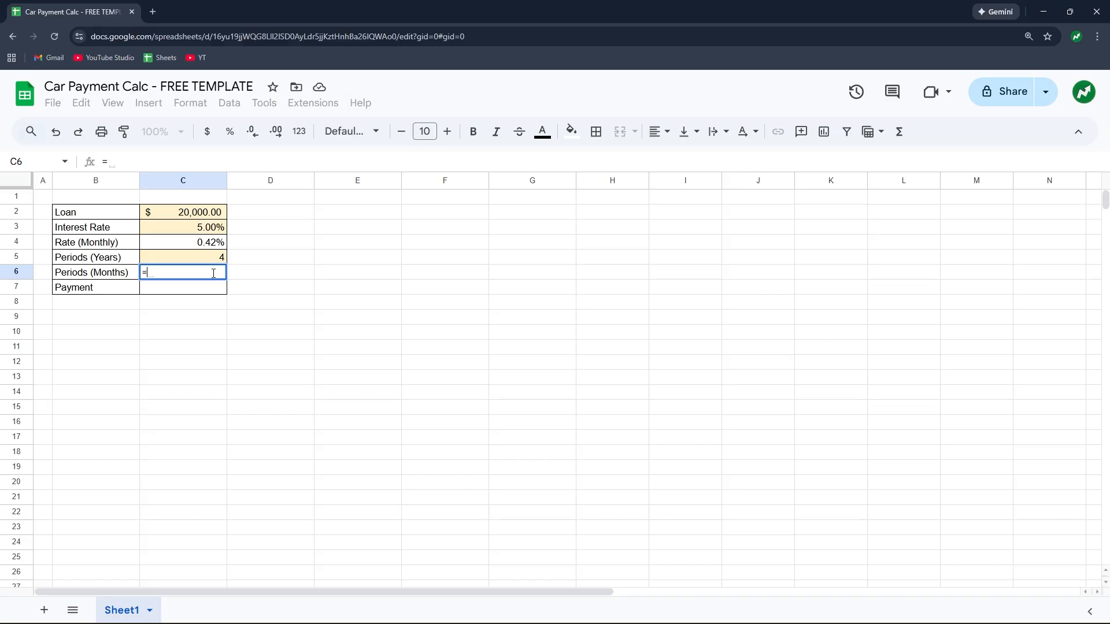
pyautogui.click(205, 263)
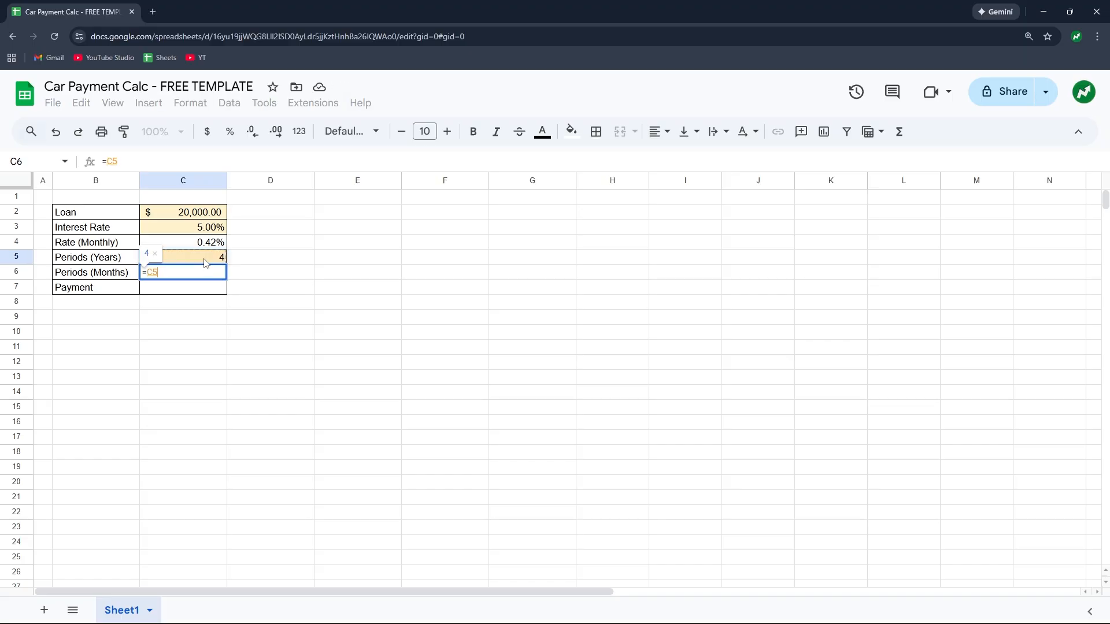
pyautogui.write('*12')
pyautogui.press('Return')
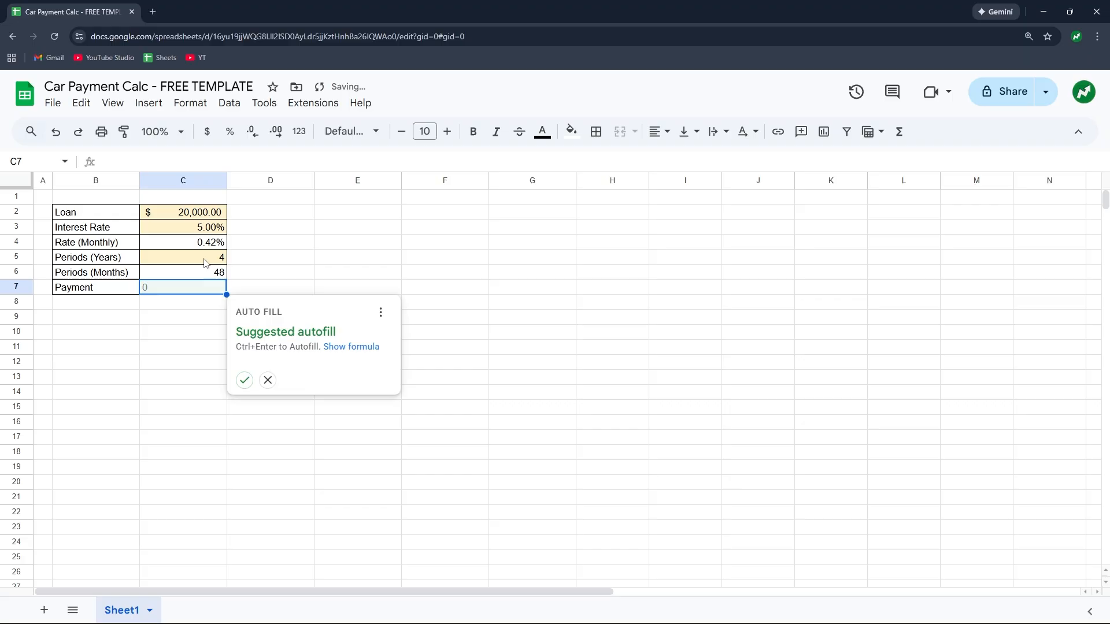
pyautogui.click(268, 380)
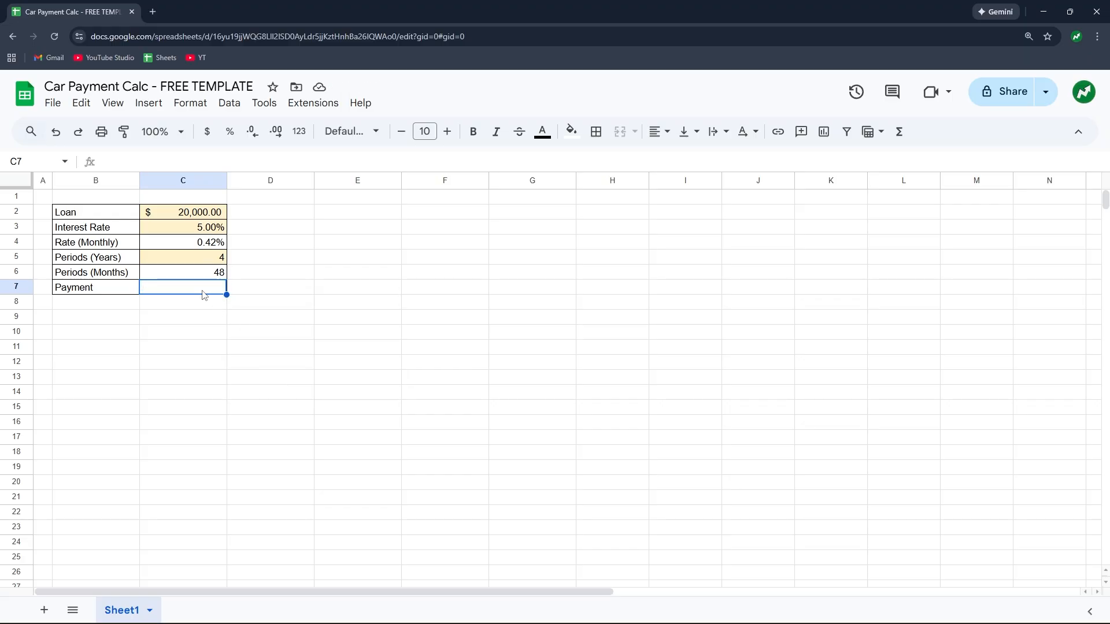
# Step: Calculate the loan payment in C7 with =PMT(C4,C6,C2)
pyautogui.write('=')
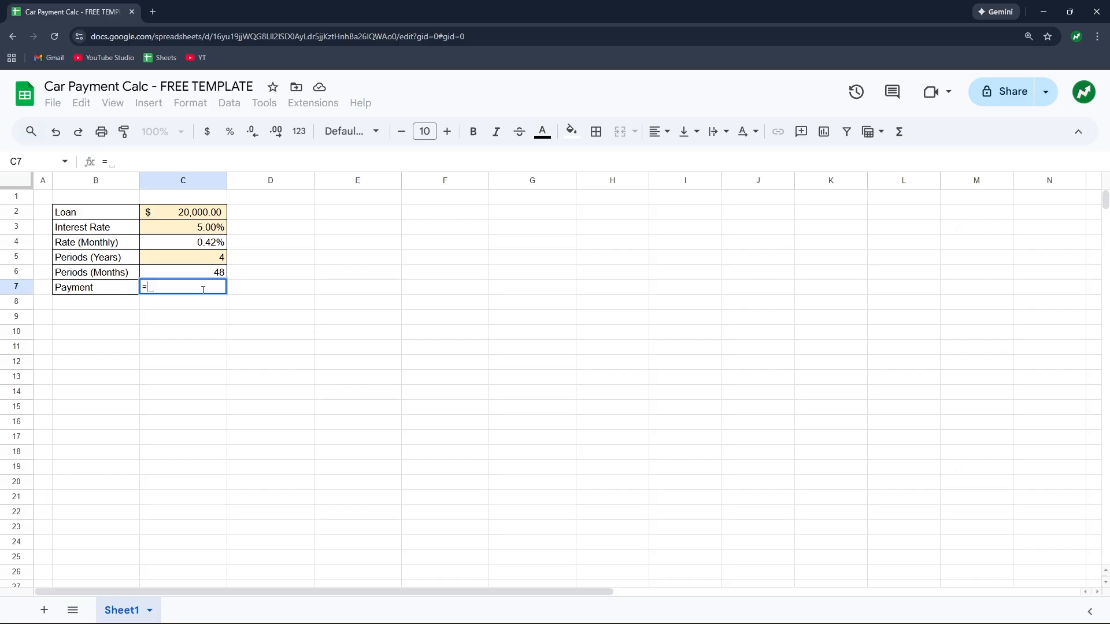
pyautogui.write('PMT(')
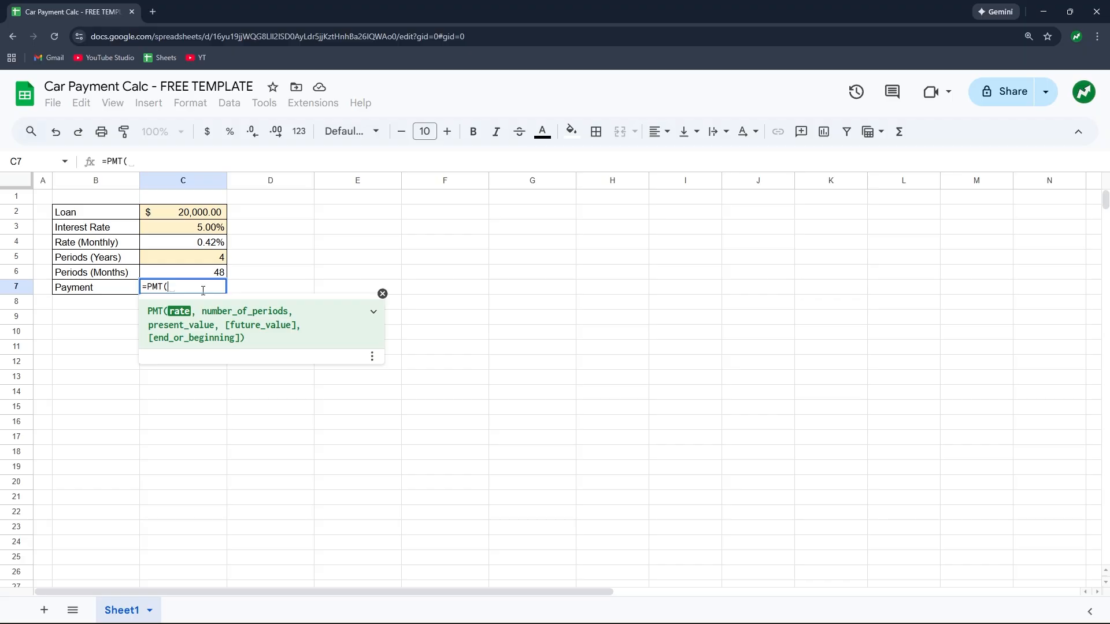
pyautogui.click(201, 245)
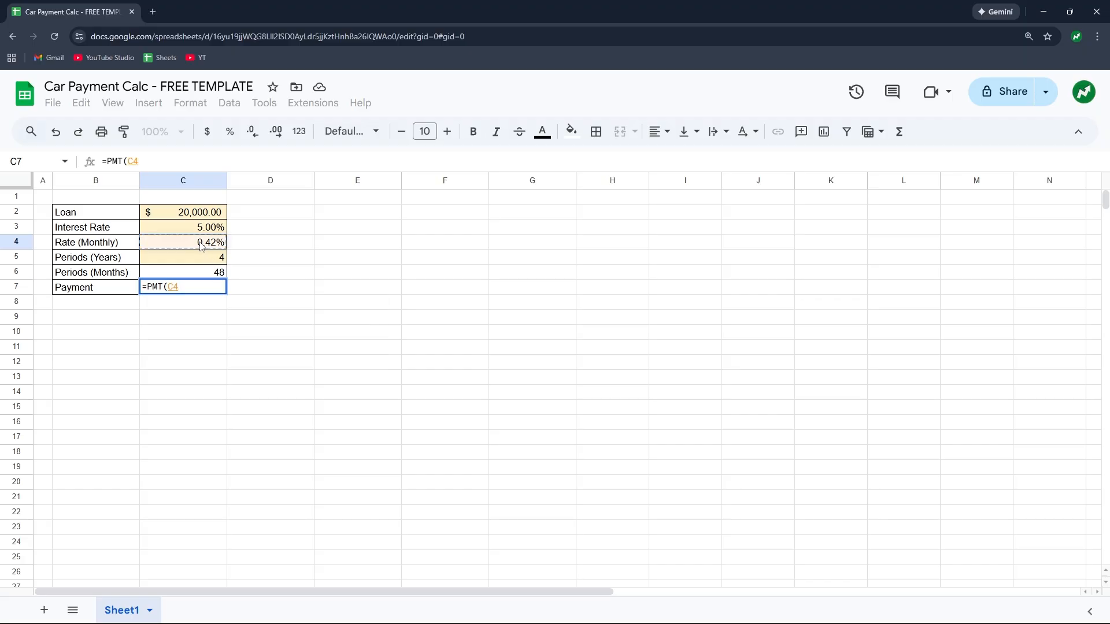
pyautogui.write(',')
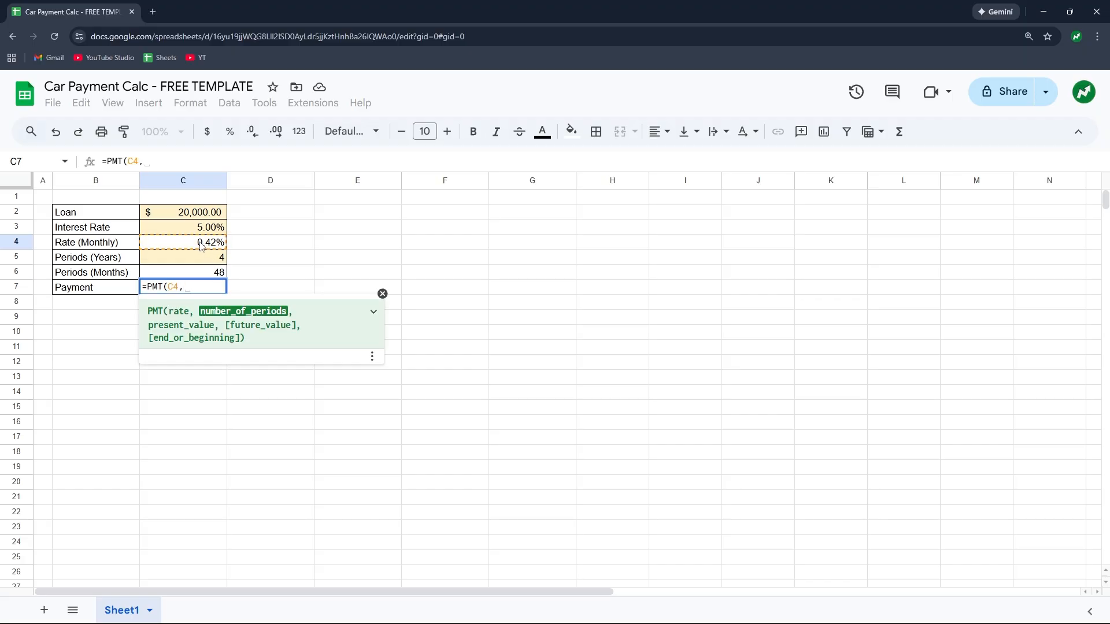
pyautogui.click(213, 276)
pyautogui.write(',')
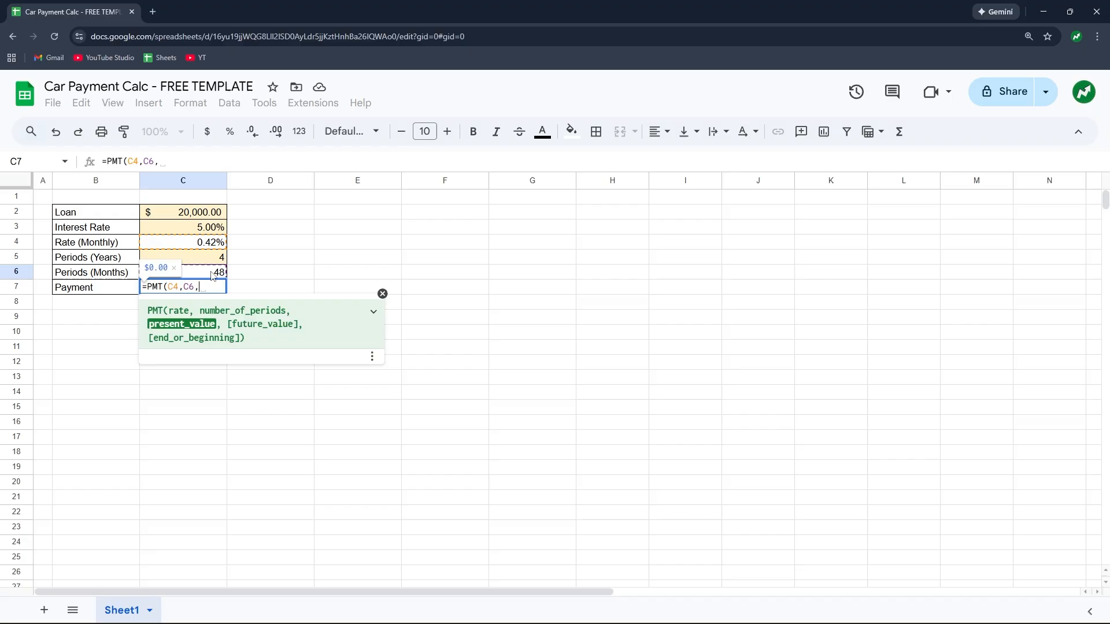
pyautogui.click(202, 216)
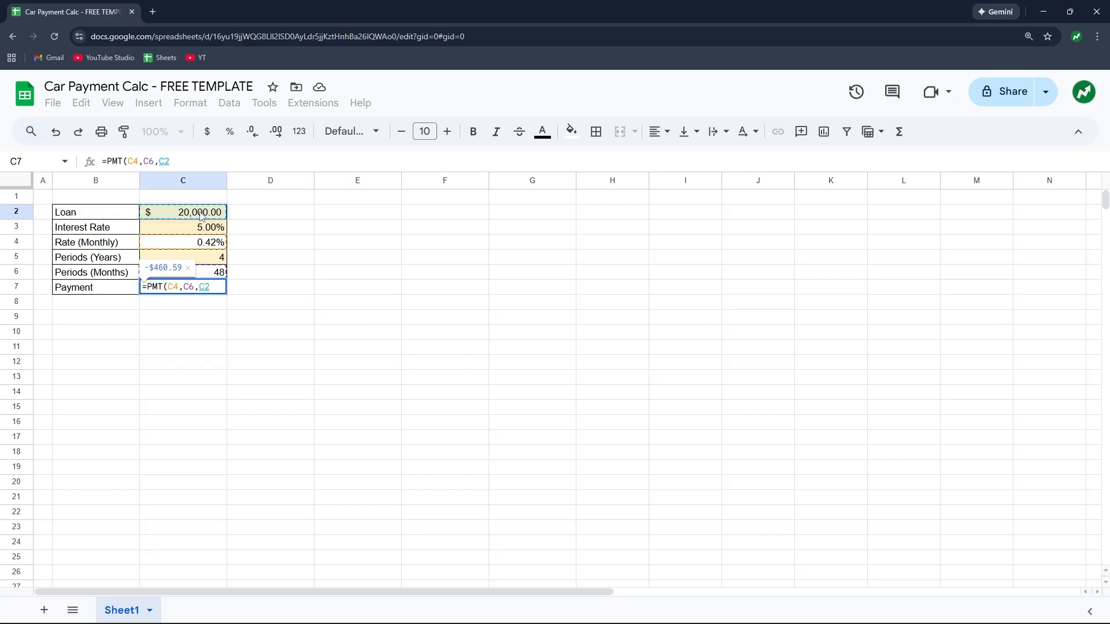
pyautogui.press('Return')
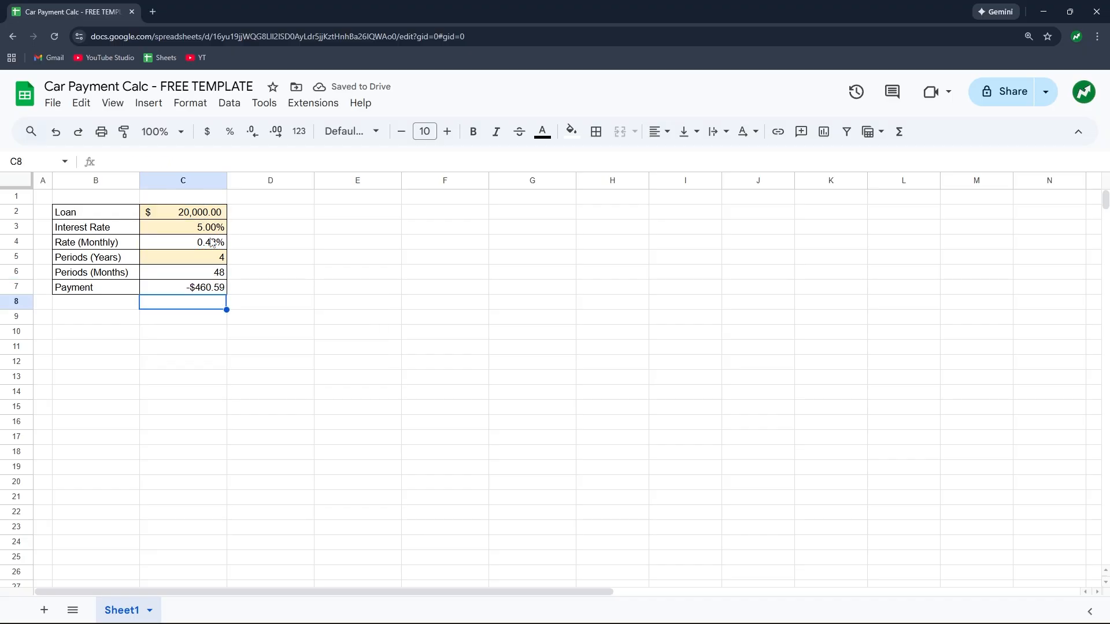
# Step: Negate the payment formula in C7 so it reads =-PMT(C4,C6,C2)
pyautogui.click(220, 292)
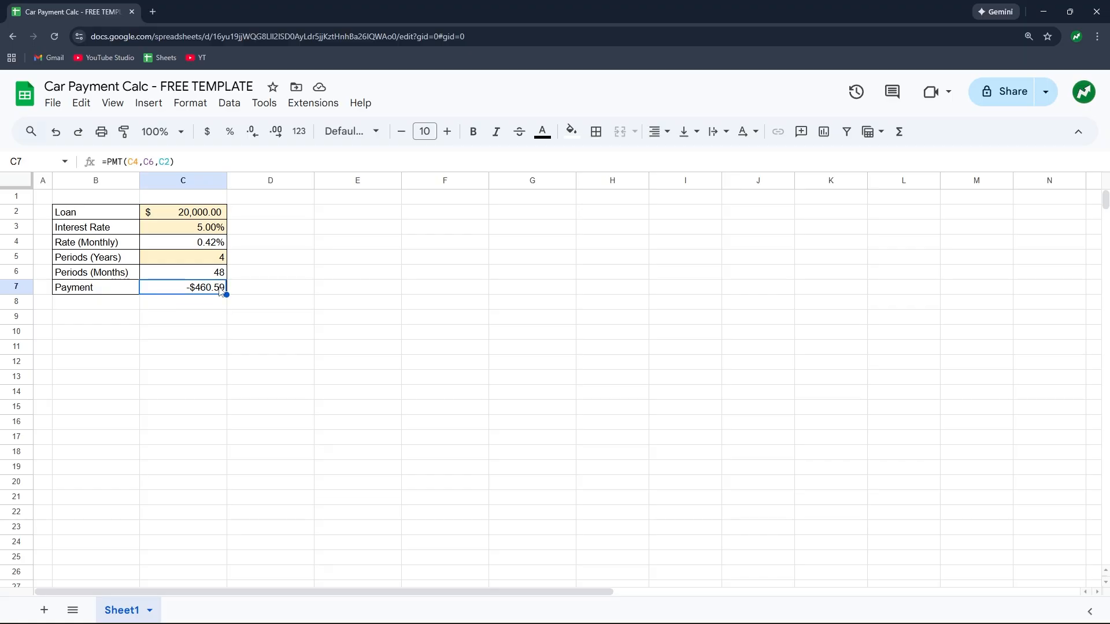
pyautogui.click(108, 162)
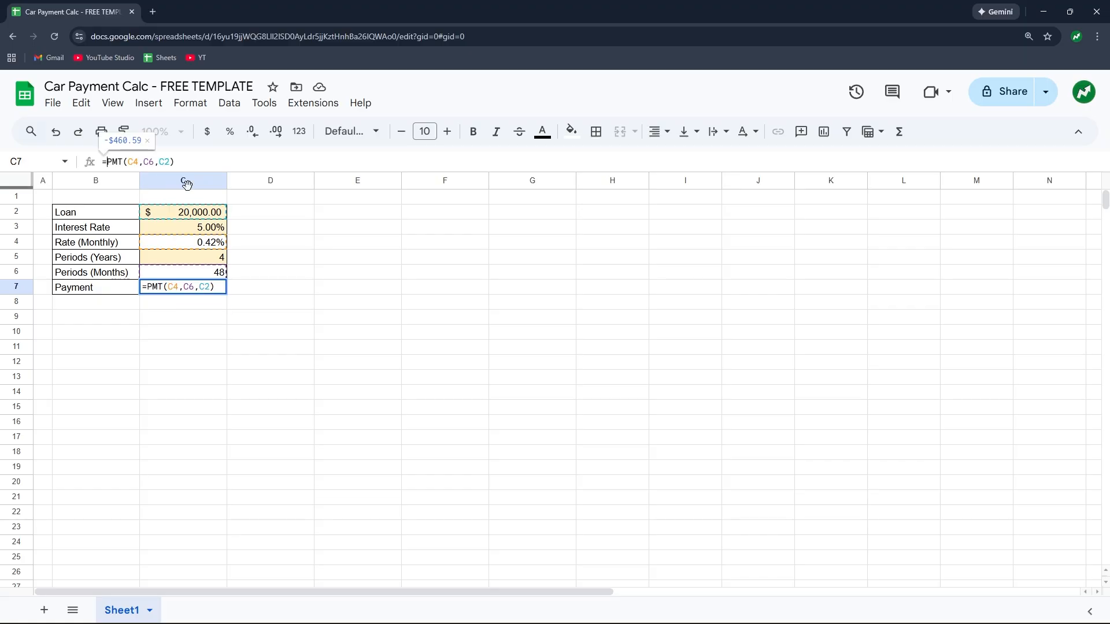
pyautogui.write('-')
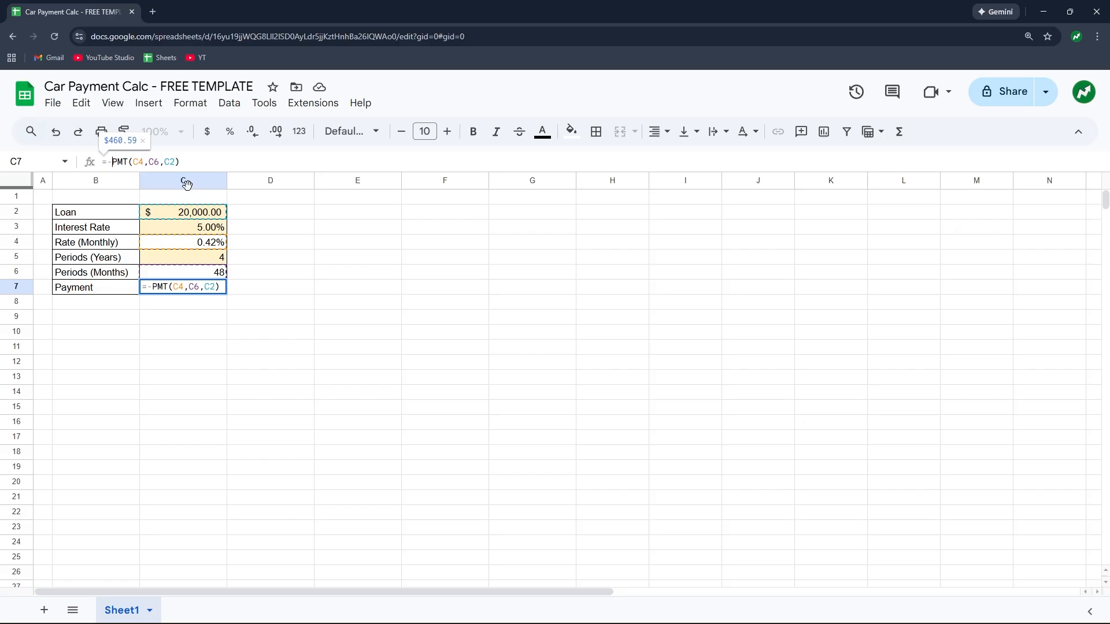
pyautogui.press('Return')
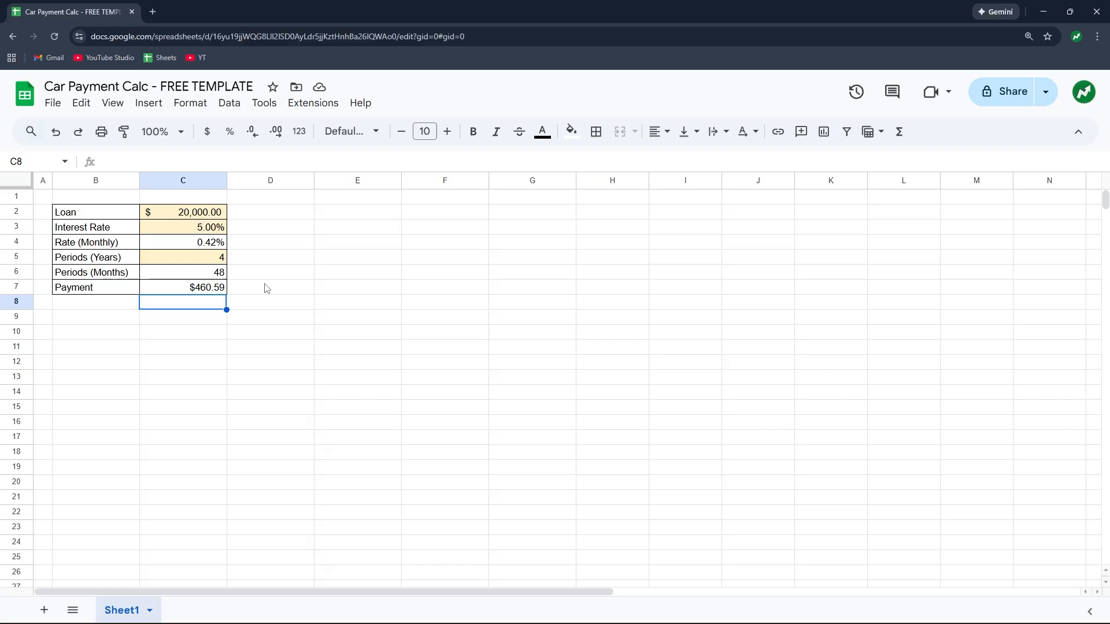
# Step: Enter the headers Period (Month), Payment, Interest, Principal, Extra Payments and Loan Balance across B9:G9
pyautogui.click(129, 318)
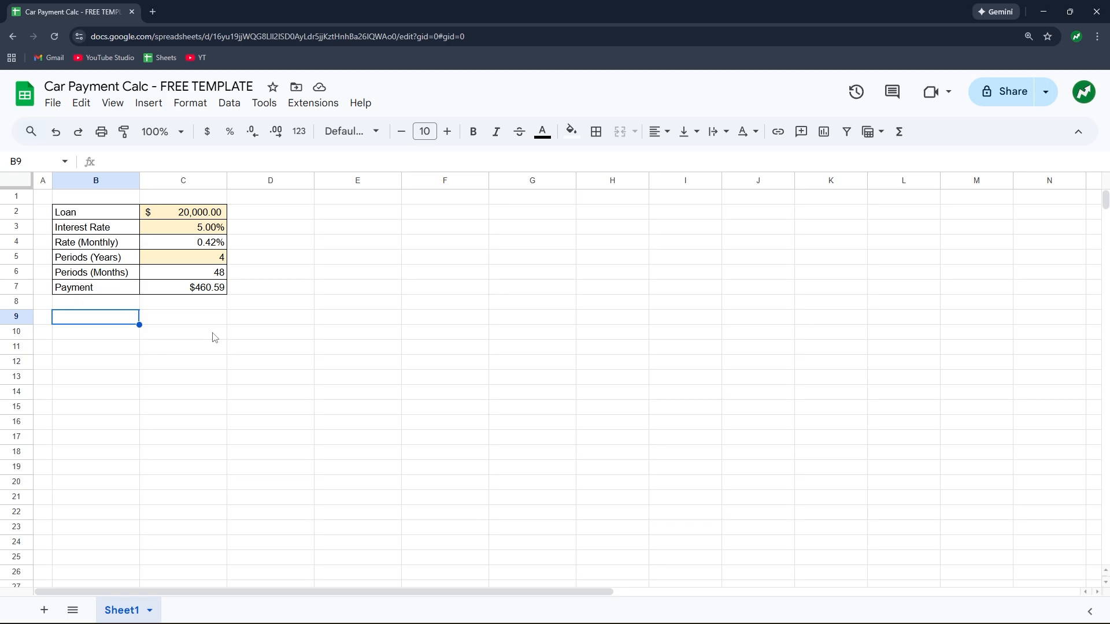
pyautogui.write('Period (')
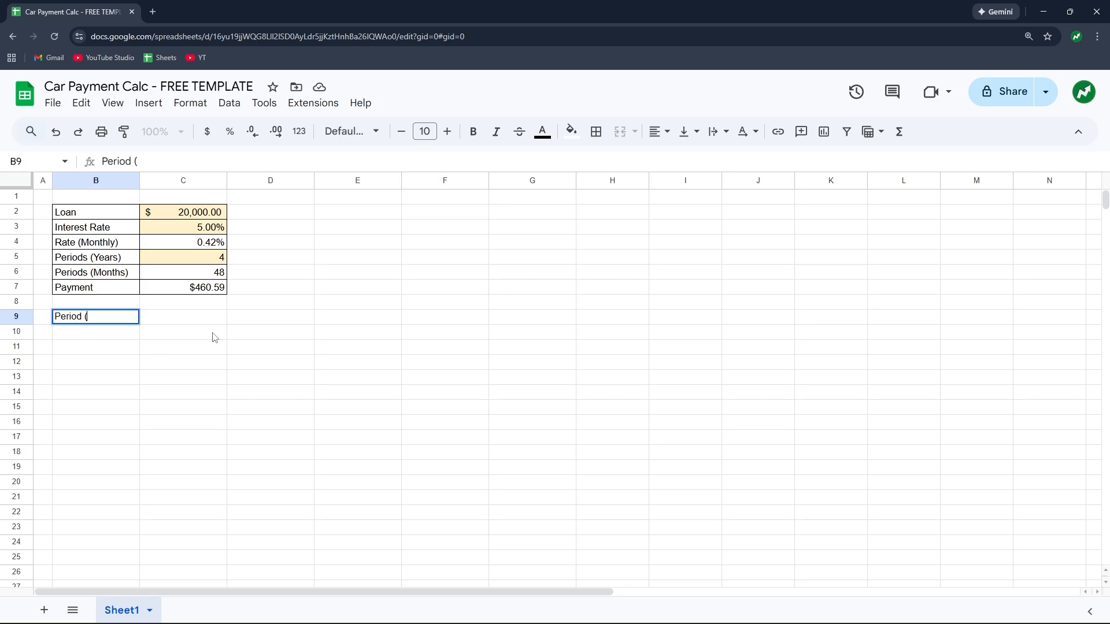
pyautogui.write('Month)')
pyautogui.press('Tab')
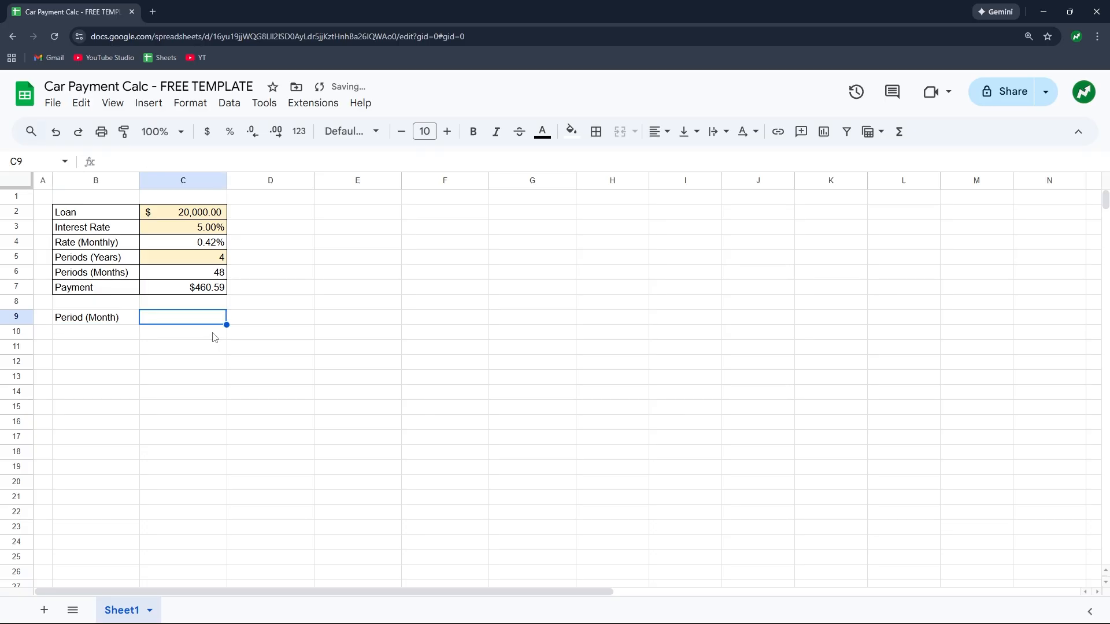
pyautogui.write('Payment')
pyautogui.press('Tab')
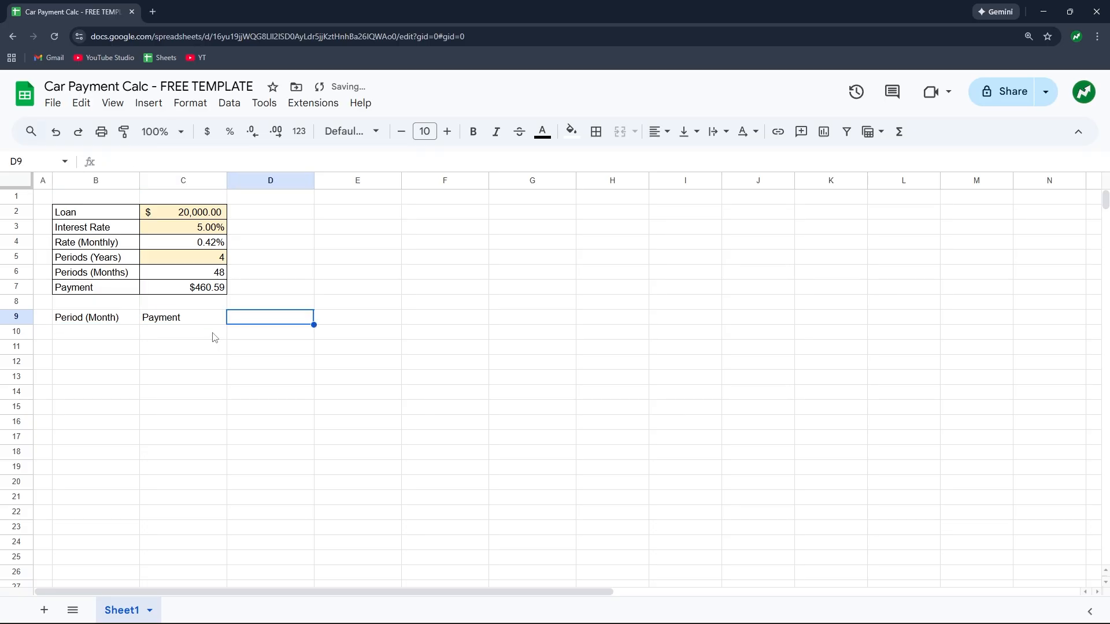
pyautogui.write('Interest')
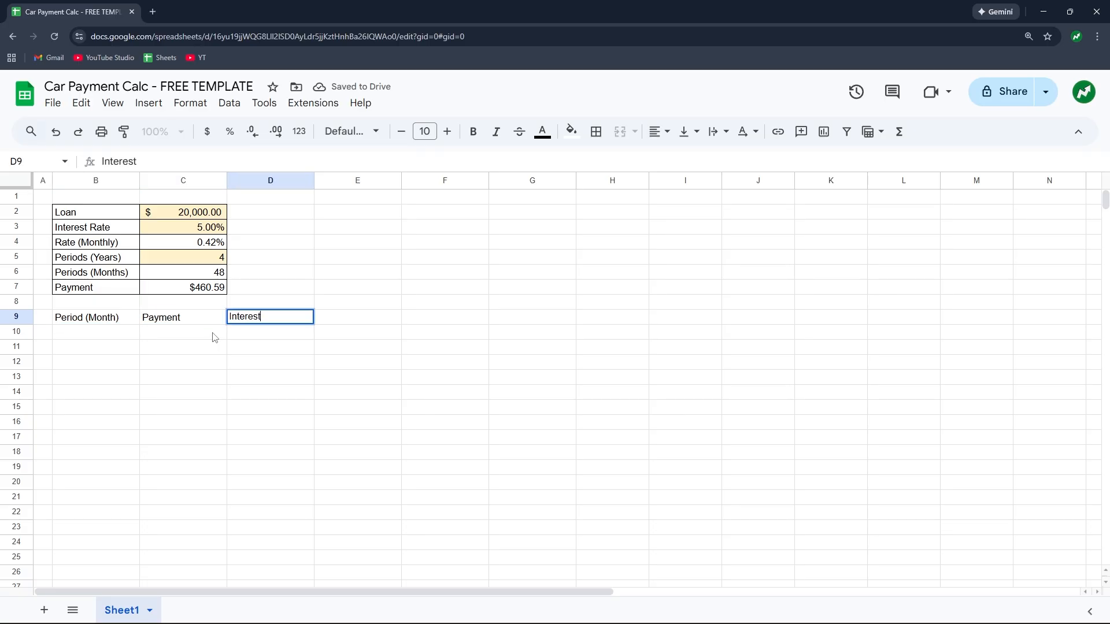
pyautogui.press('Tab')
pyautogui.write('Principal')
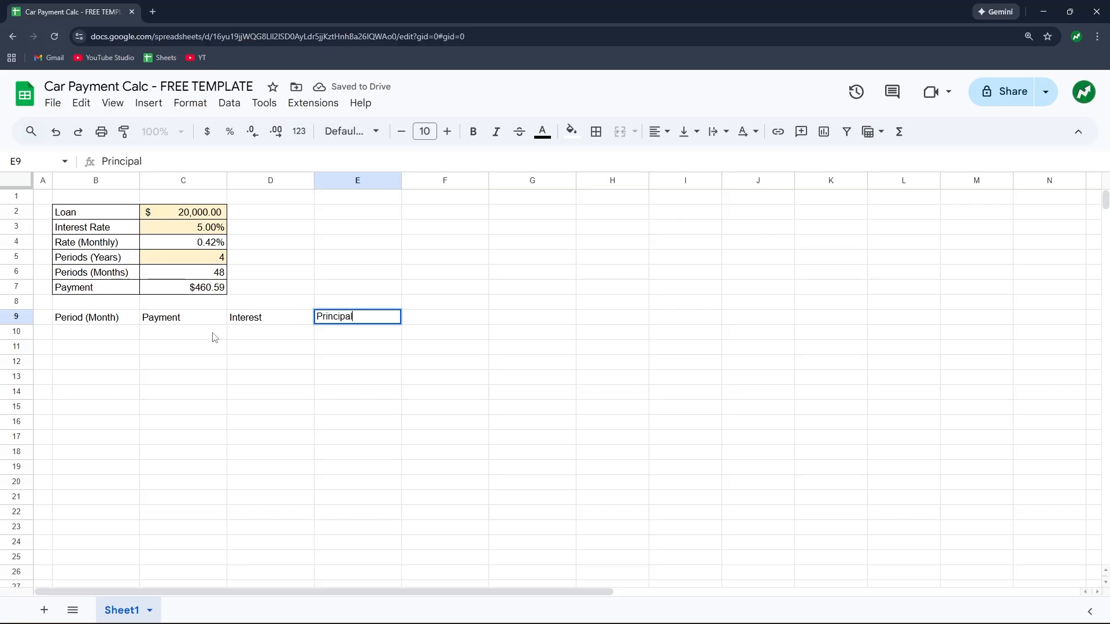
pyautogui.press('Tab')
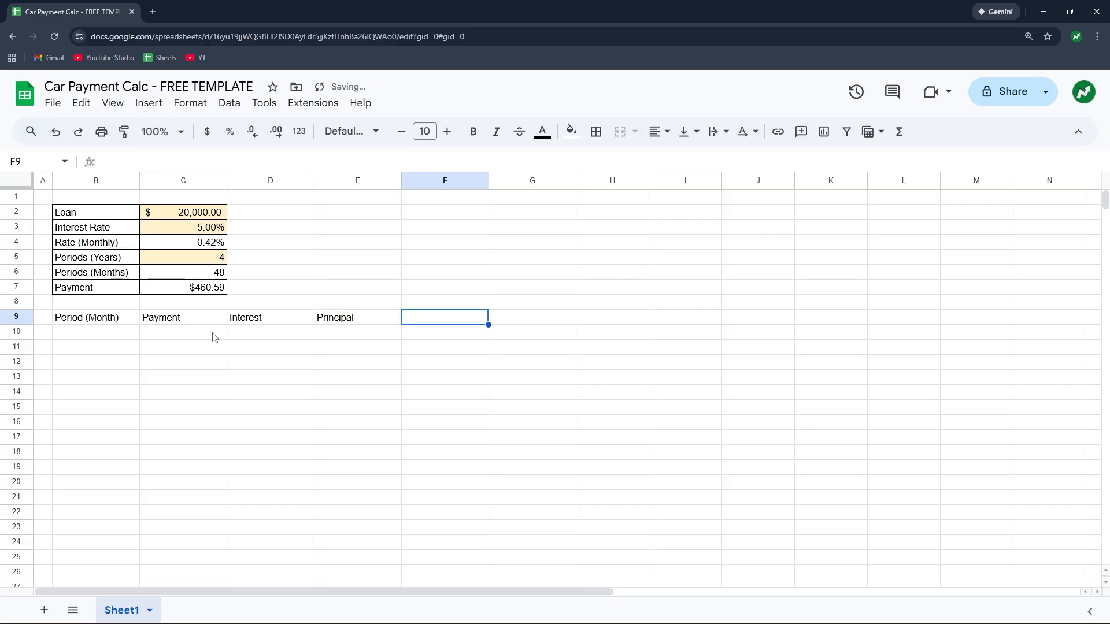
pyautogui.write('Extra Payments')
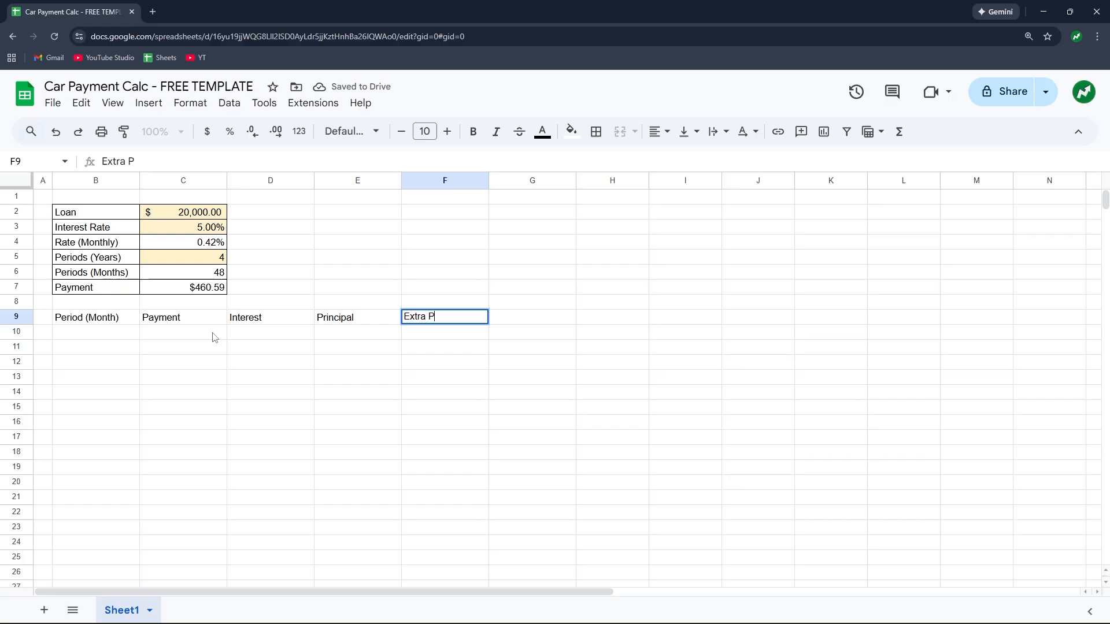
pyautogui.press('Tab')
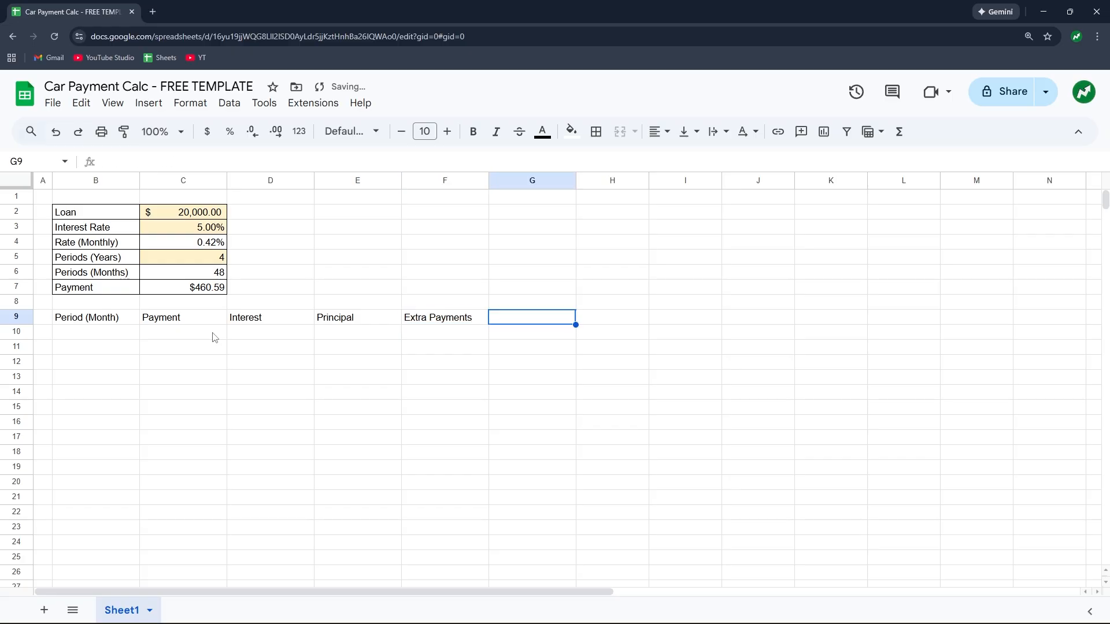
pyautogui.write('Loan Balance')
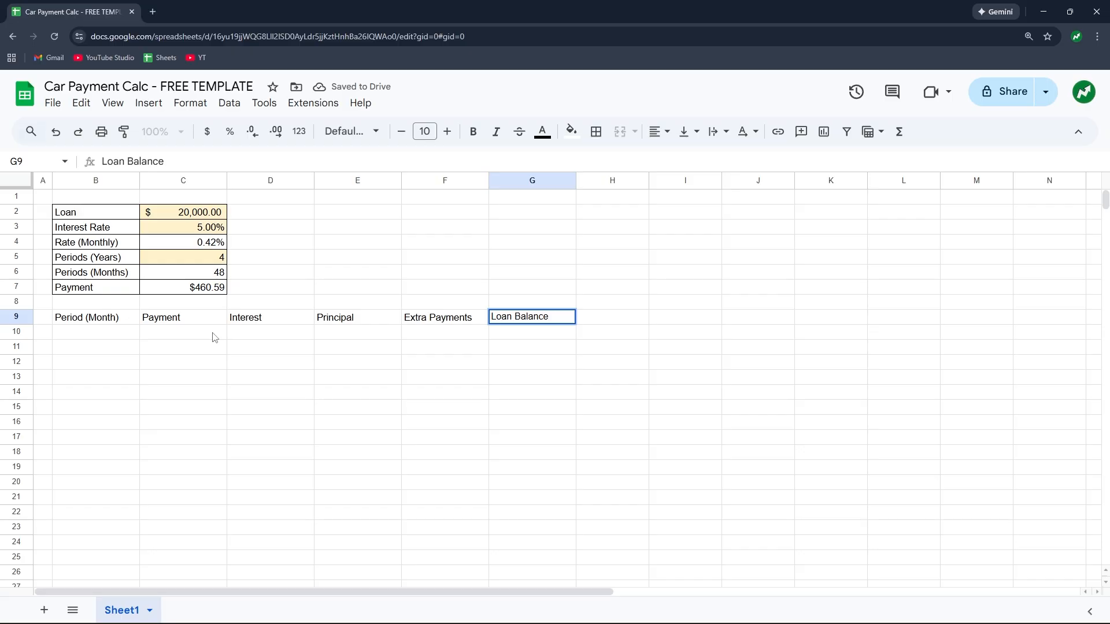
# Step: Enter 0 as the starting period in B10
pyautogui.click(111, 339)
pyautogui.write('0')
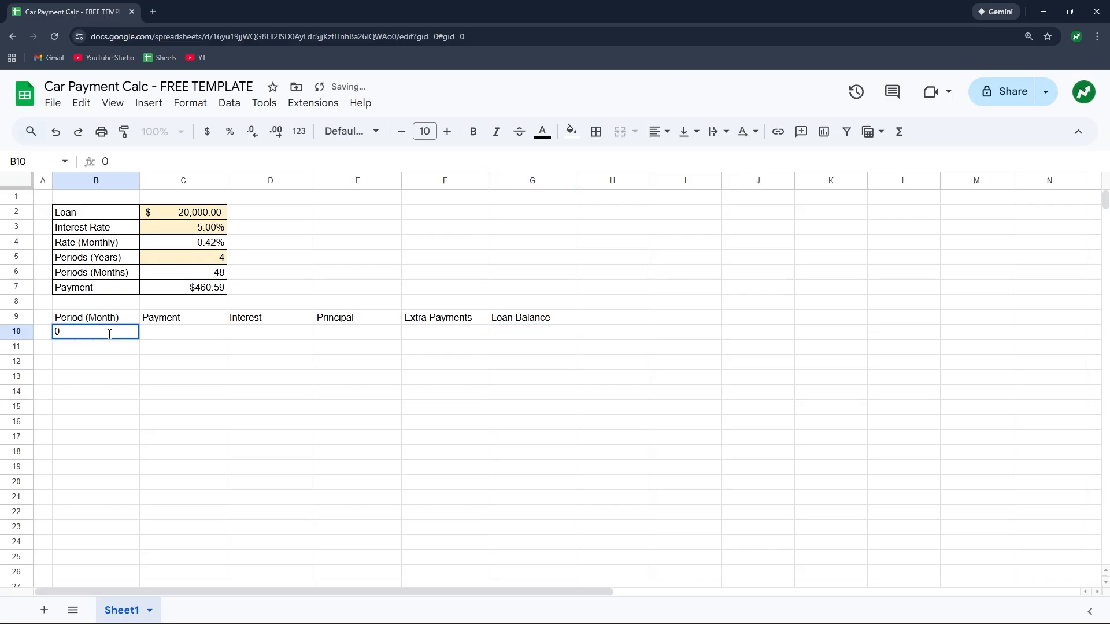
pyautogui.press('Tab')
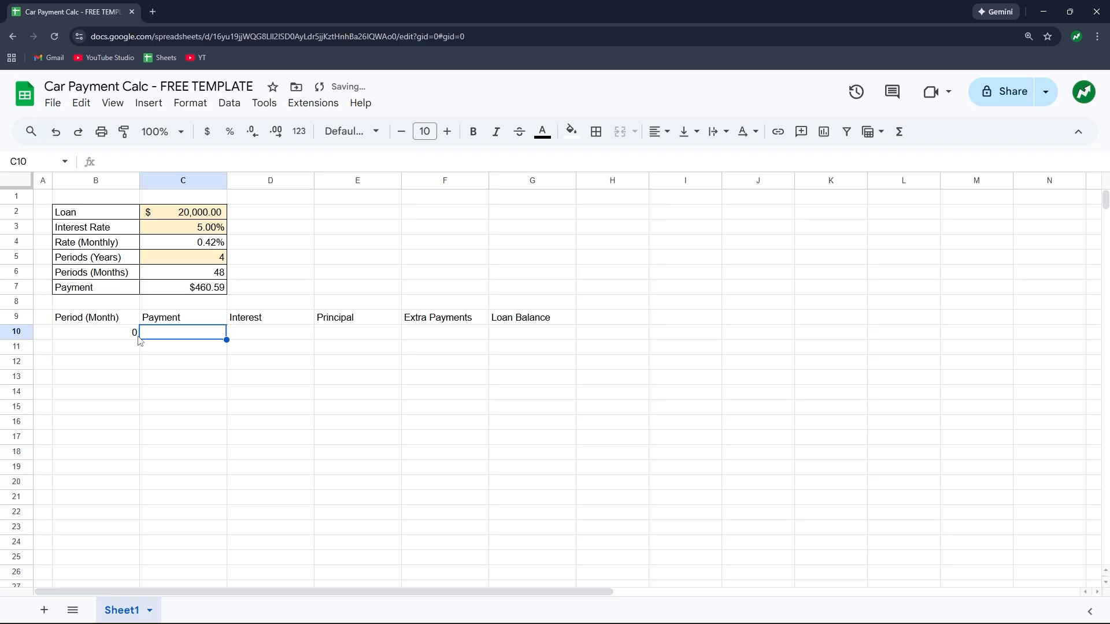
# Step: Set the period 0 loan balance in G10 to the loan amount with =C2
pyautogui.press('Tab')
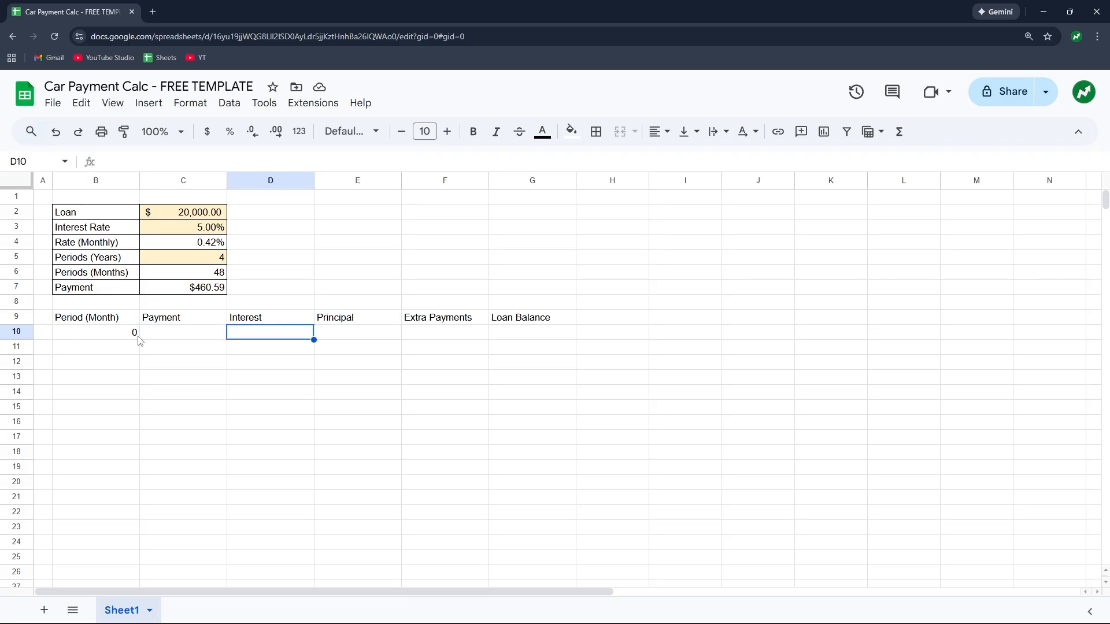
pyautogui.press('Tab')
pyautogui.press('Tab')
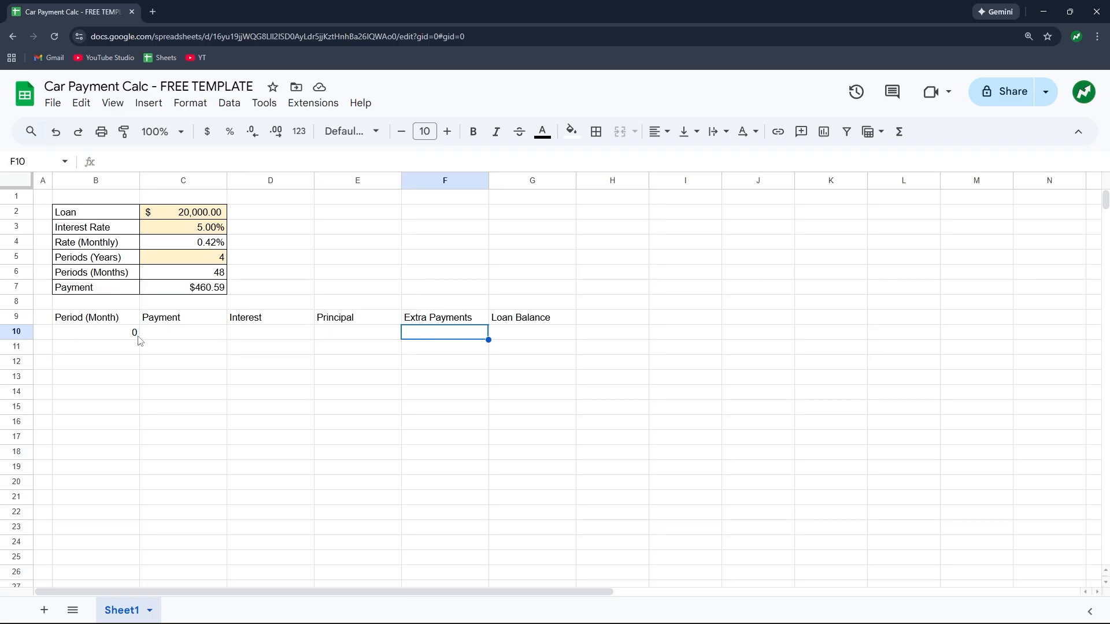
pyautogui.press('Tab')
pyautogui.write('=')
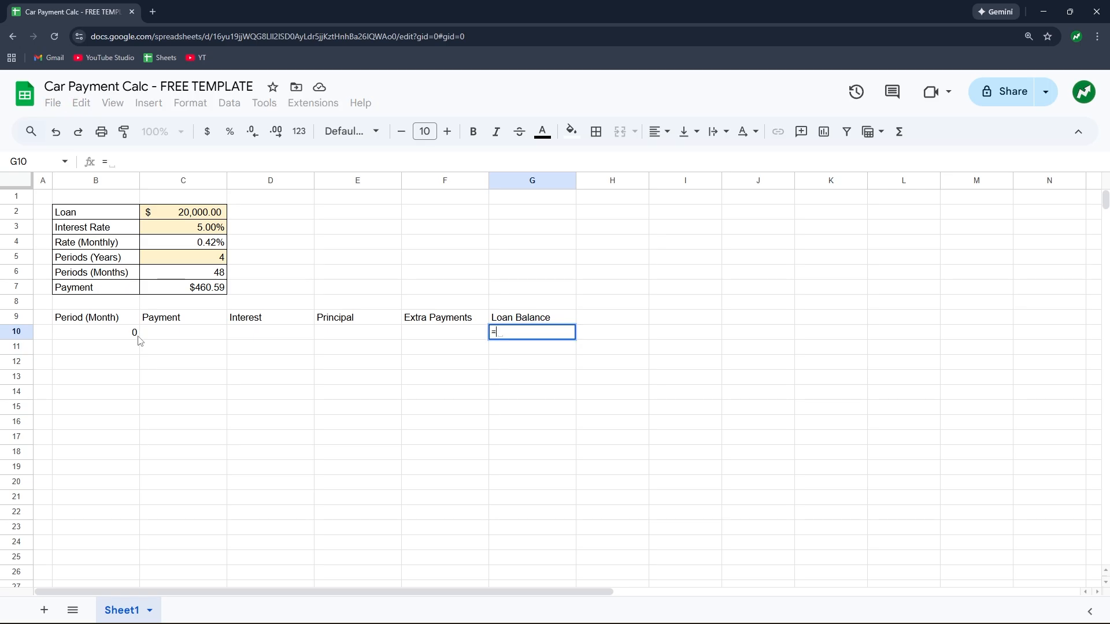
pyautogui.click(180, 220)
pyautogui.press('Return')
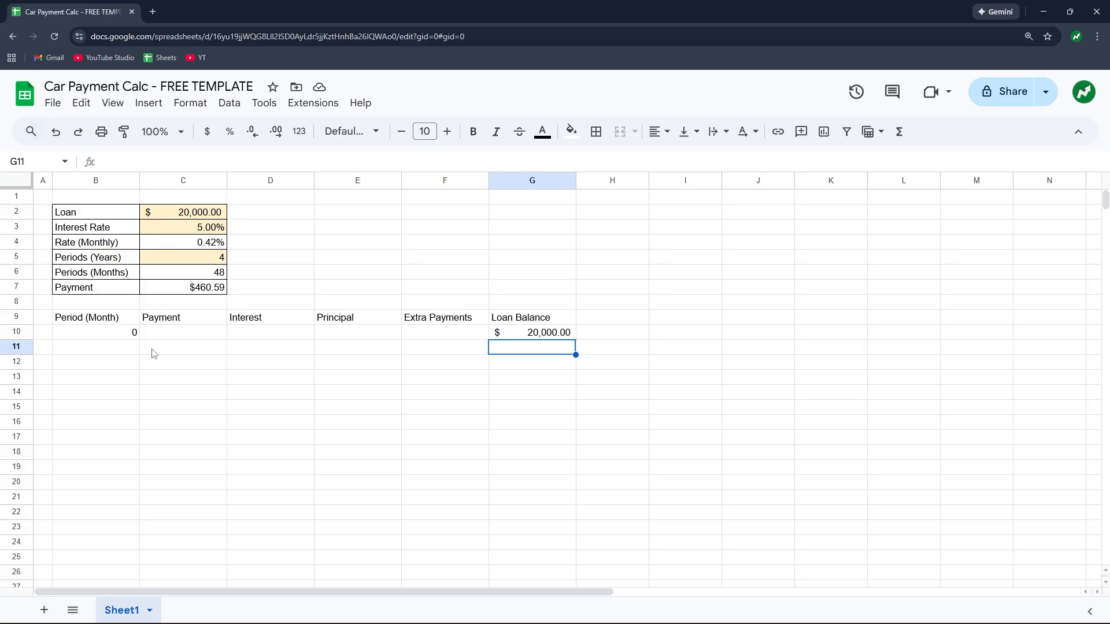
# Step: Enter period 1 in B11 and link its payment in C11 to the calculated payment with =$C$7
pyautogui.click(132, 352)
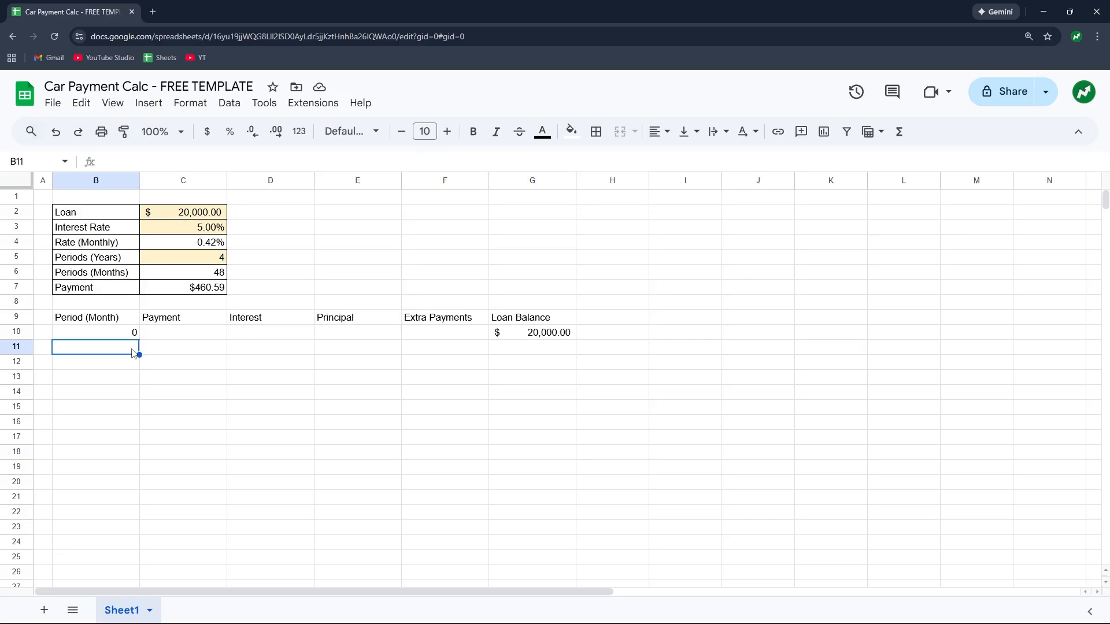
pyautogui.write('1')
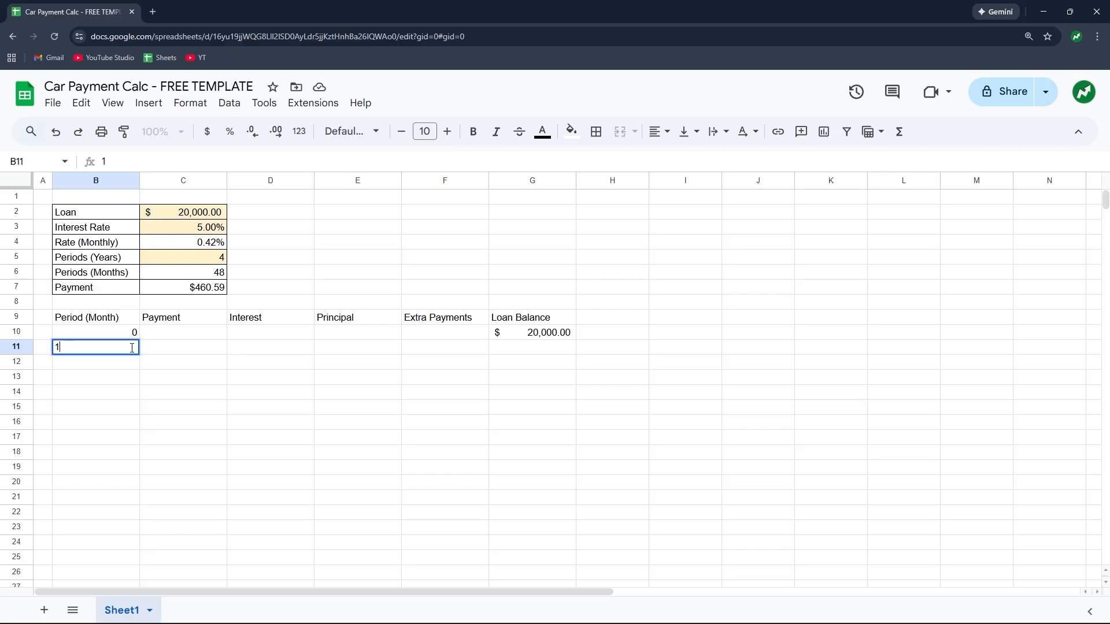
pyautogui.press('Tab')
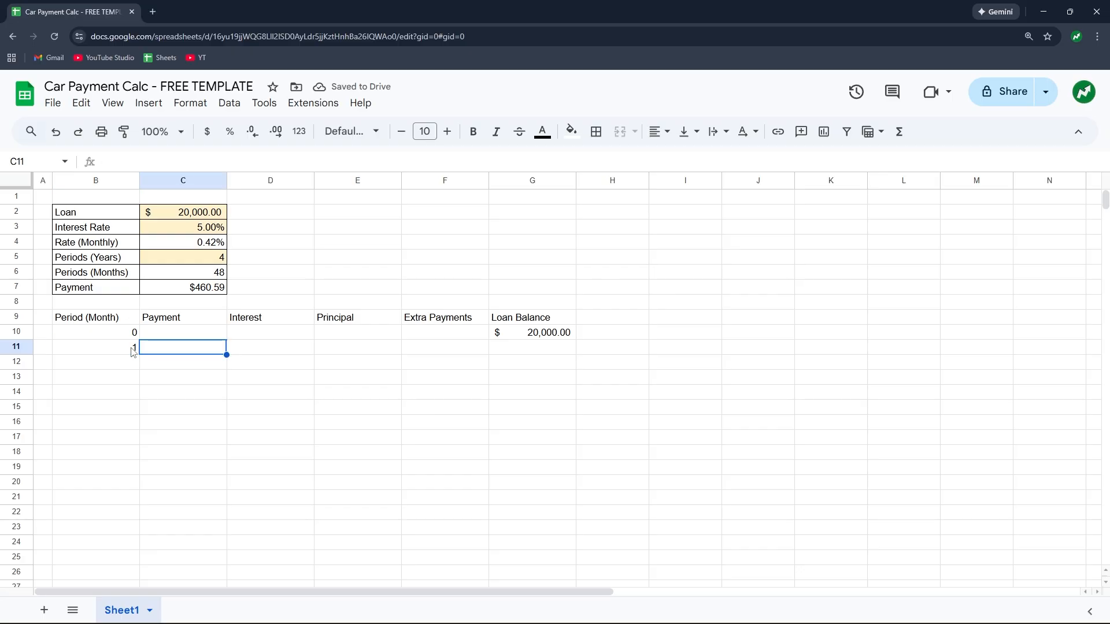
pyautogui.write('=')
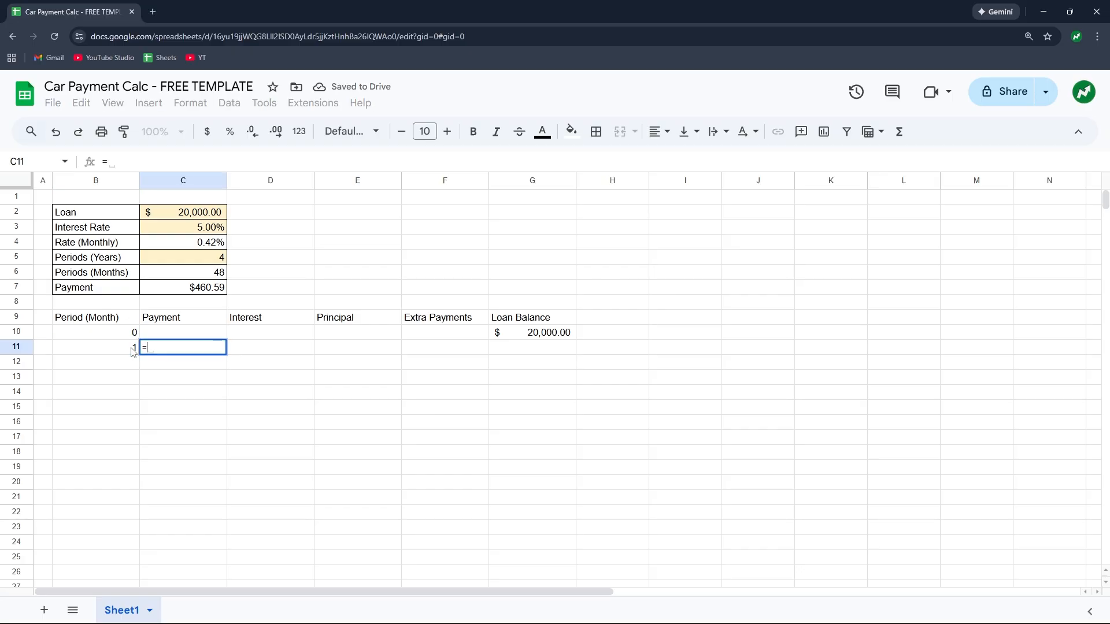
pyautogui.click(185, 294)
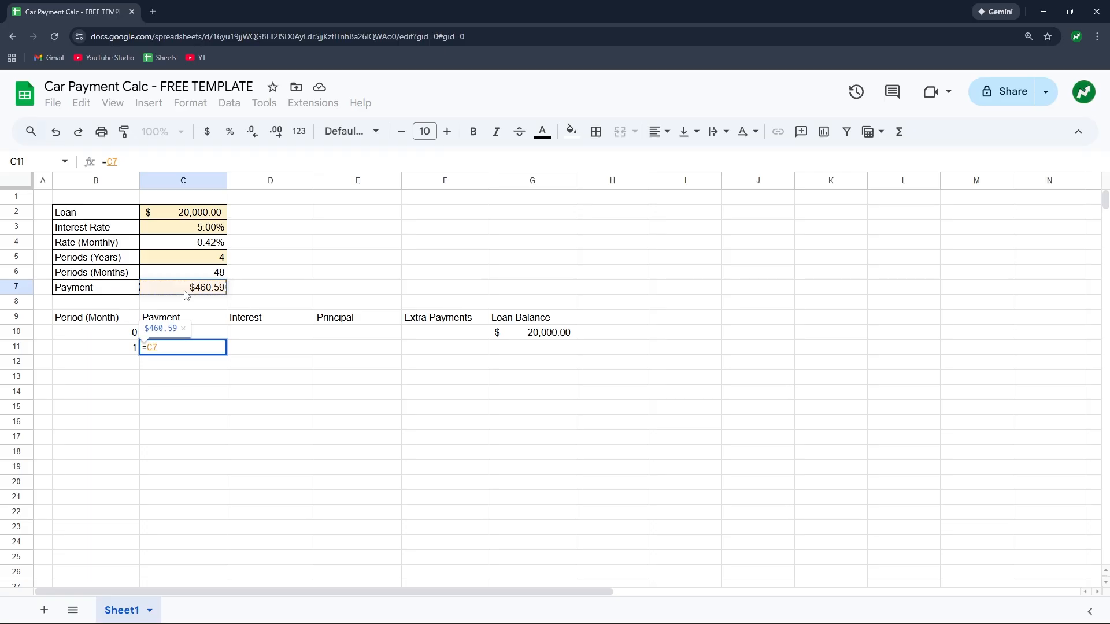
pyautogui.click(145, 348)
pyautogui.write('$C')
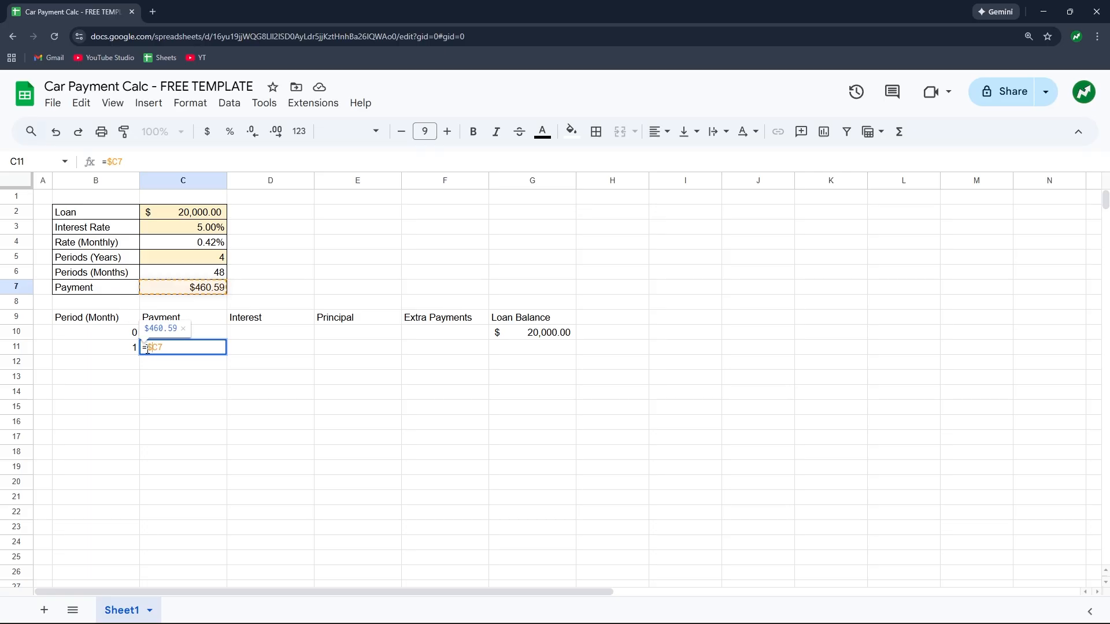
pyautogui.write('$')
pyautogui.press('Return')
# Step: Calculate the period 1 interest in D11 with =G10*C4
pyautogui.click(240, 351)
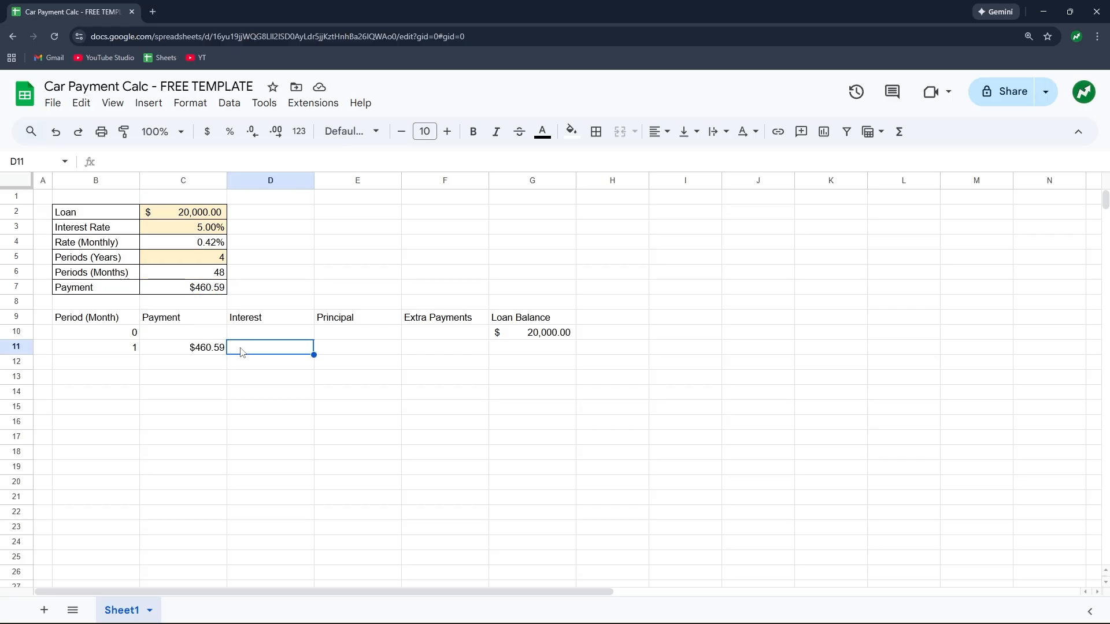
pyautogui.write('=')
pyautogui.click(542, 334)
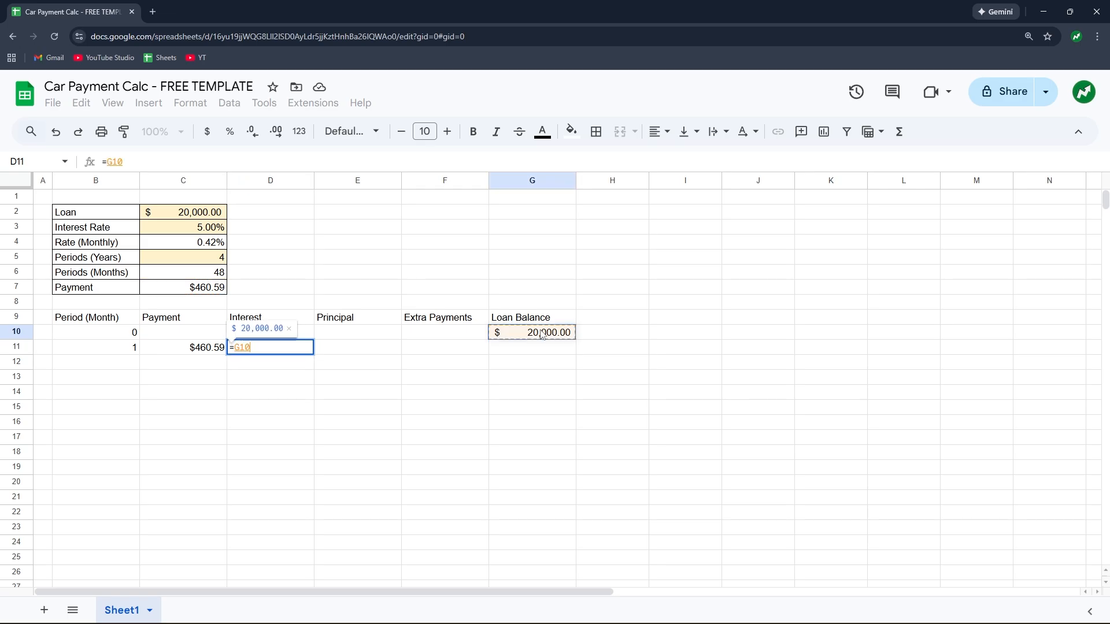
pyautogui.write('*')
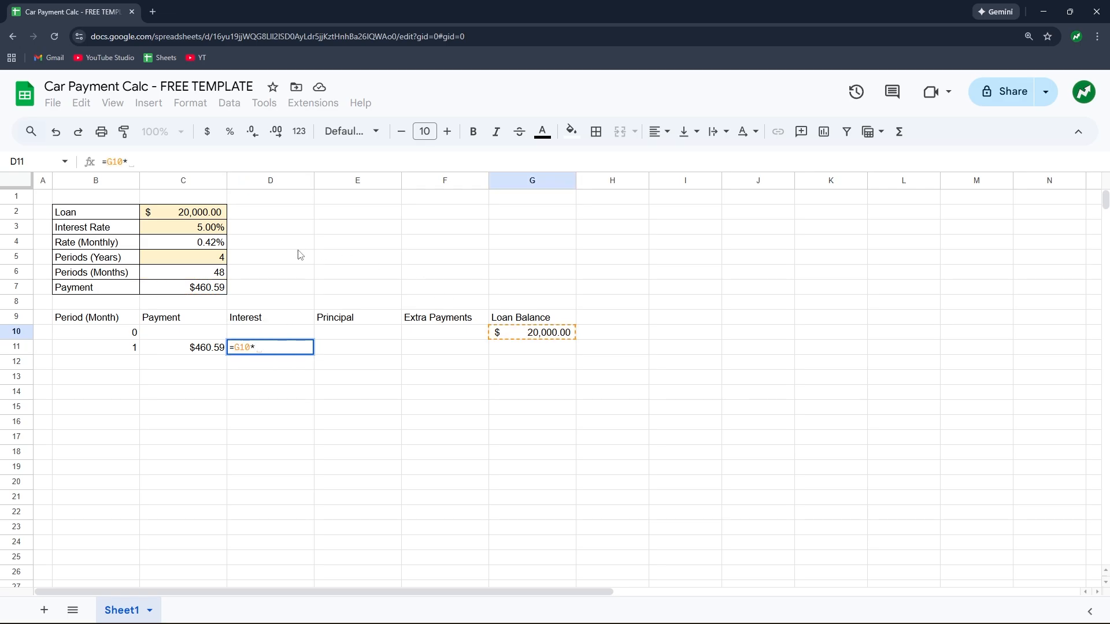
pyautogui.click(220, 246)
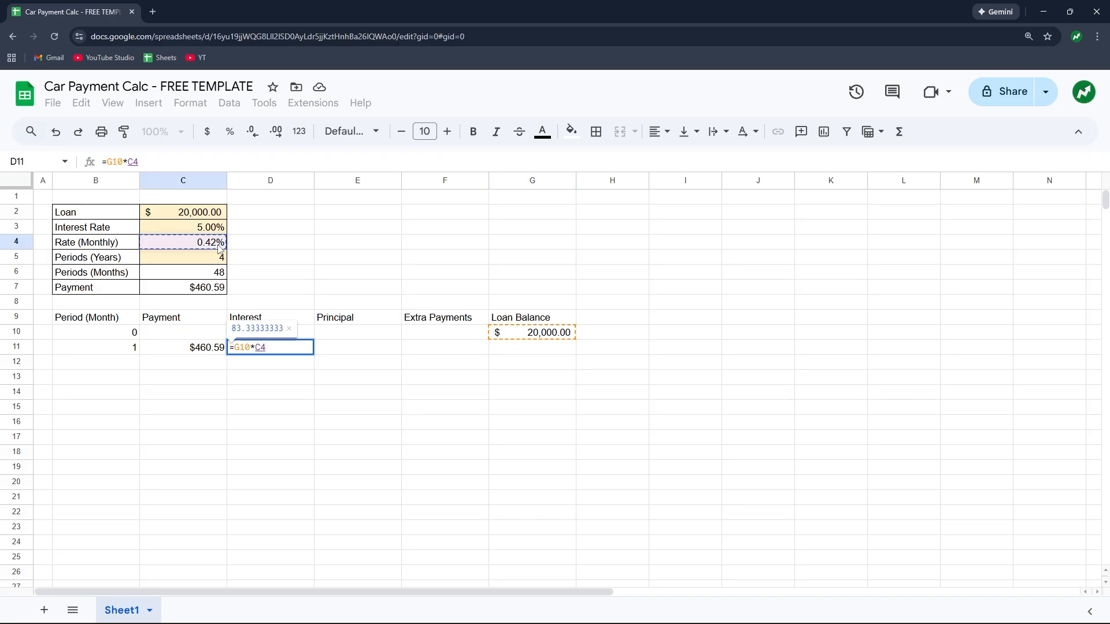
pyautogui.press('Return')
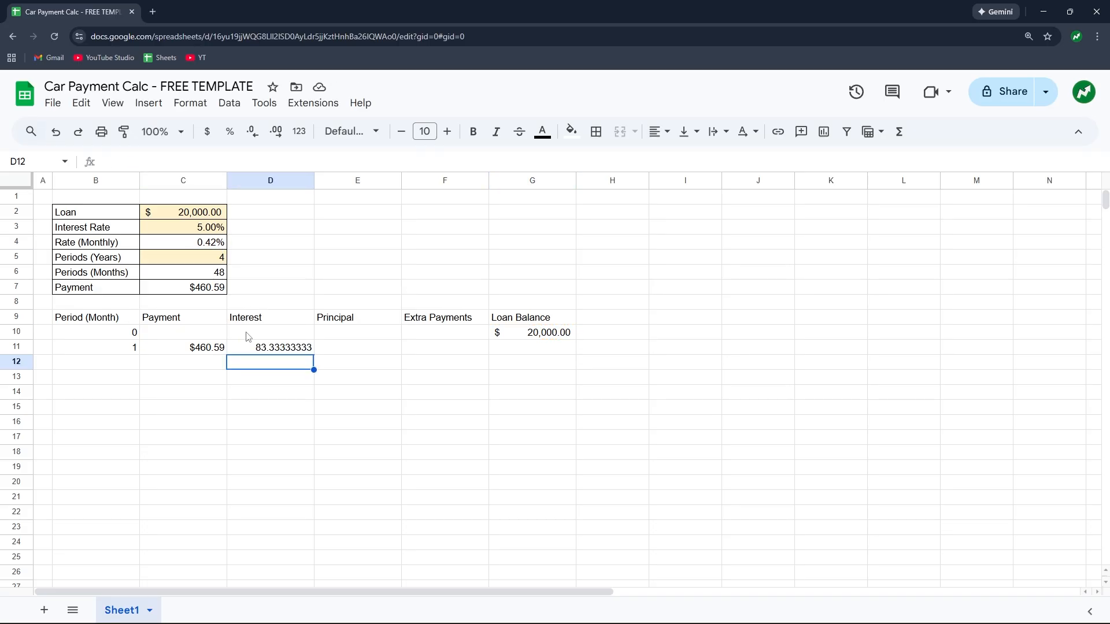
# Step: Apply the Accounting number format to the interest in D11 and the payment cells C11 and C7
pyautogui.click(263, 349)
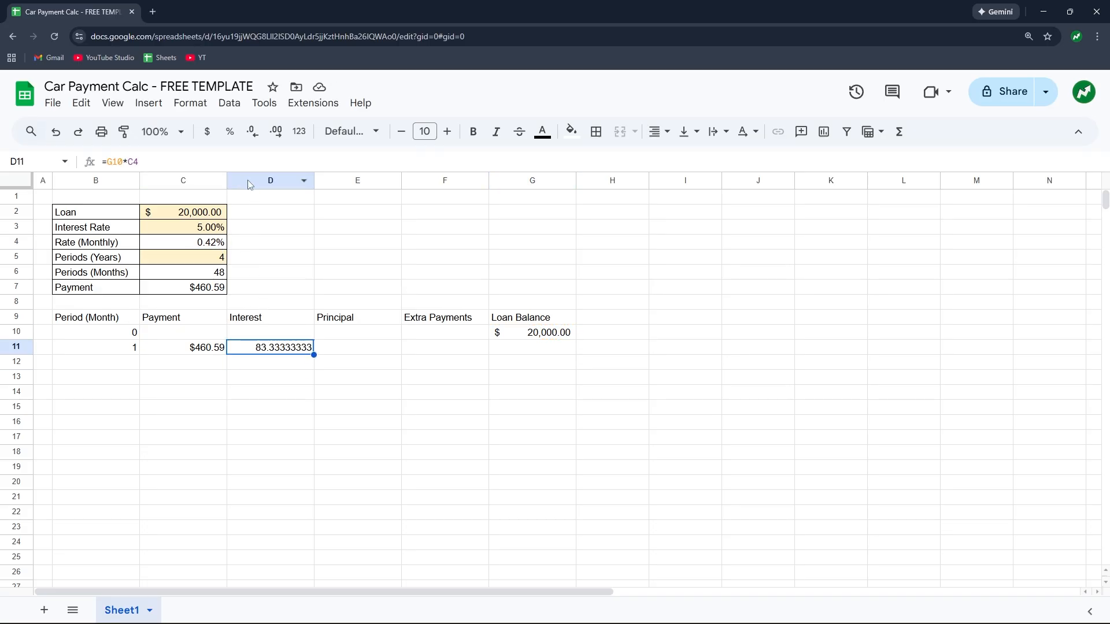
pyautogui.click(299, 134)
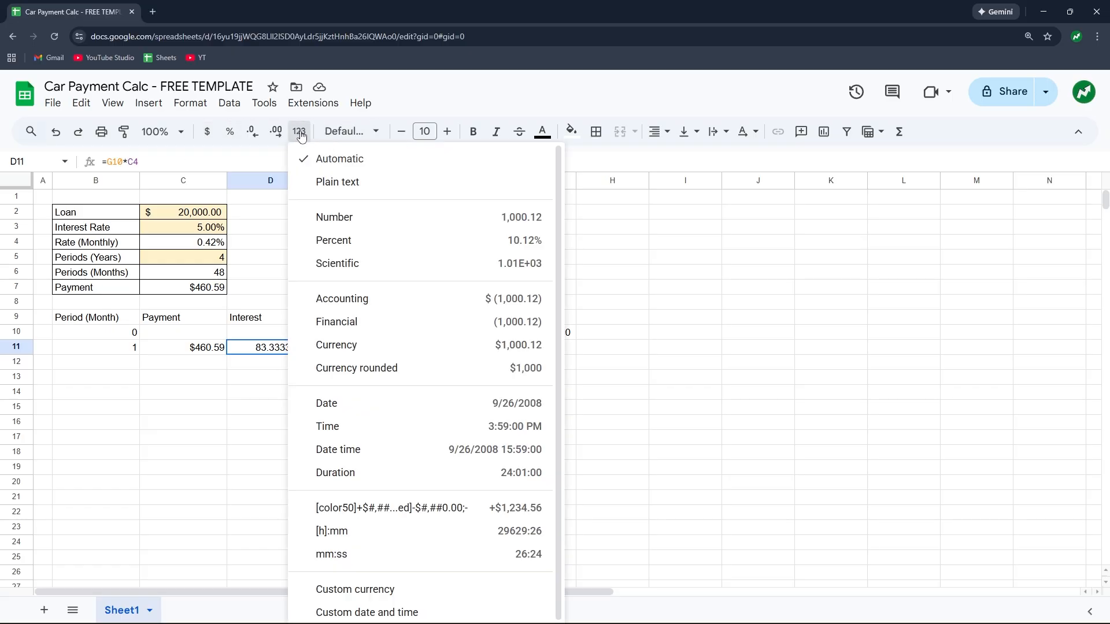
pyautogui.click(344, 297)
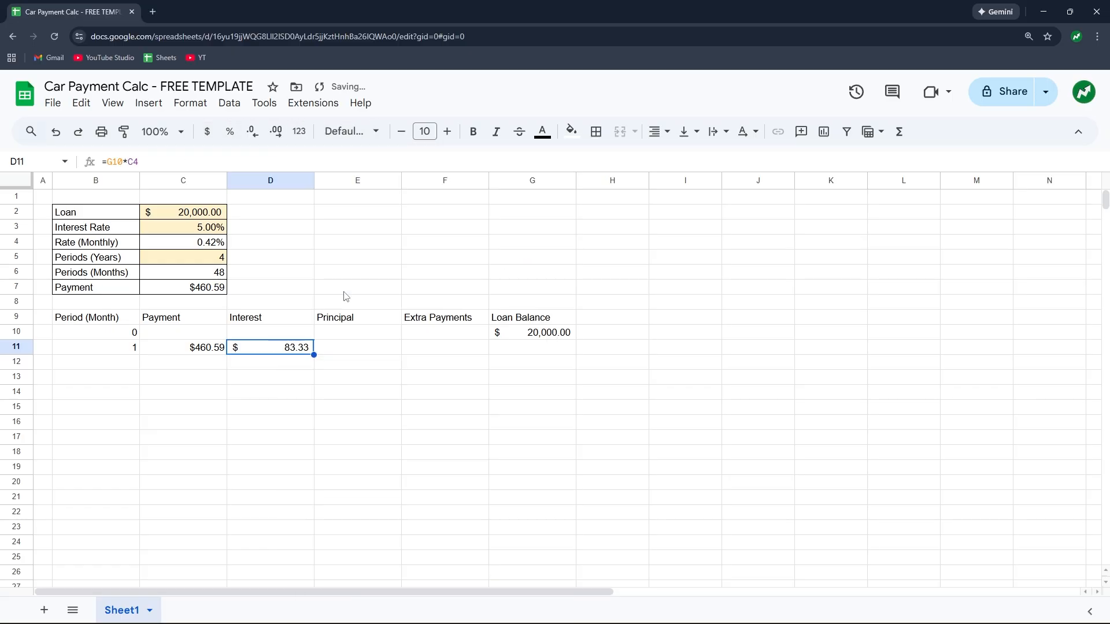
pyautogui.click(199, 348)
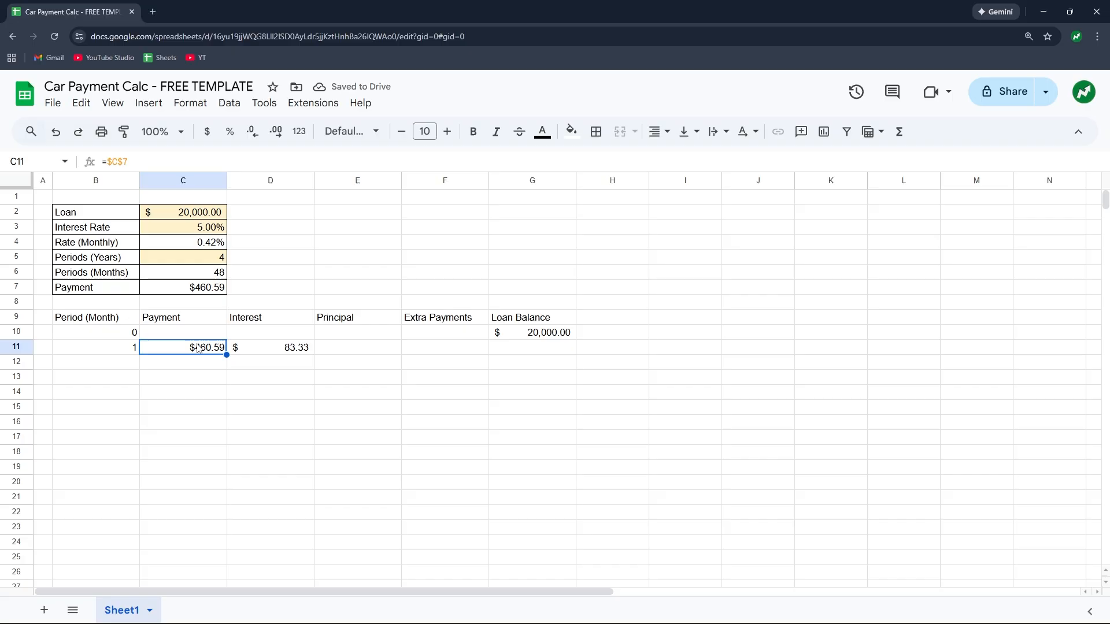
pyautogui.keyDown('ctrl'); pyautogui.click(206, 288); pyautogui.keyUp('ctrl')
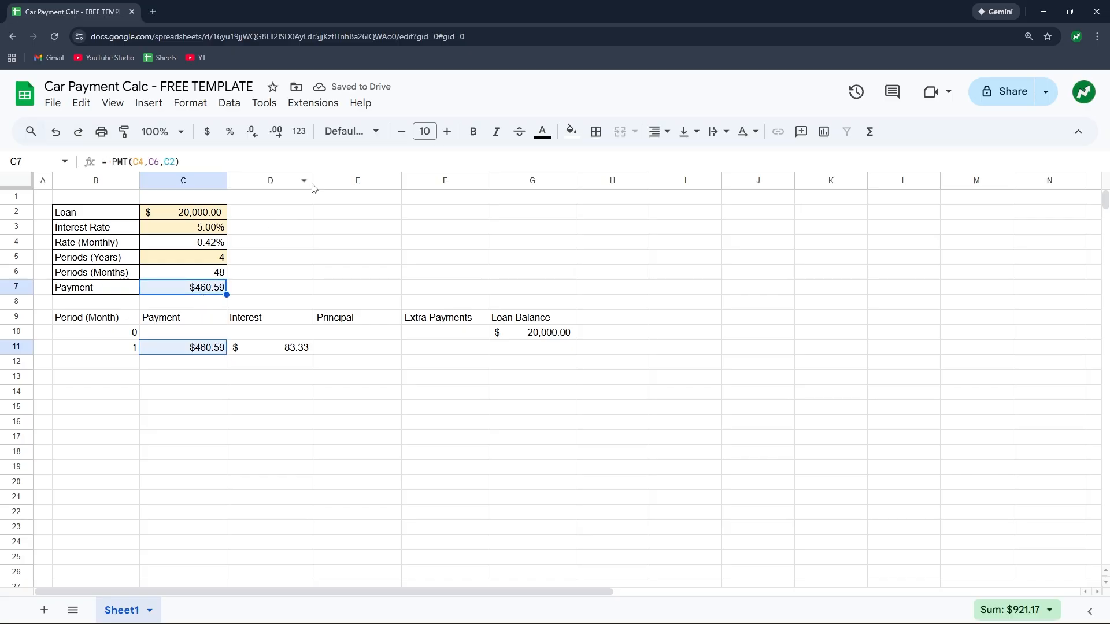
pyautogui.click(307, 143)
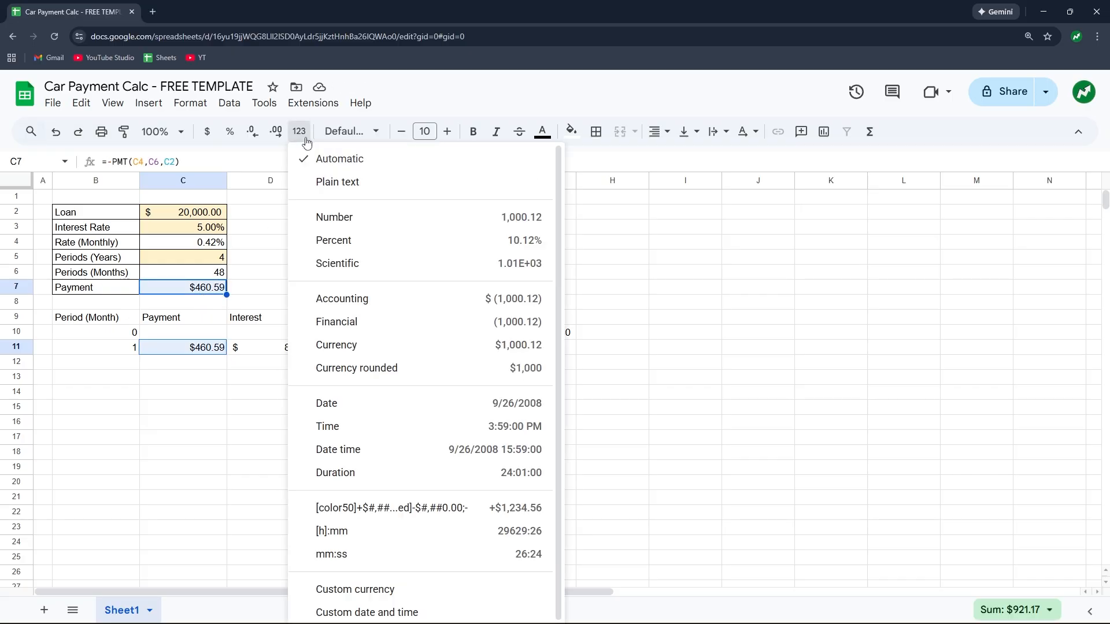
pyautogui.click(364, 297)
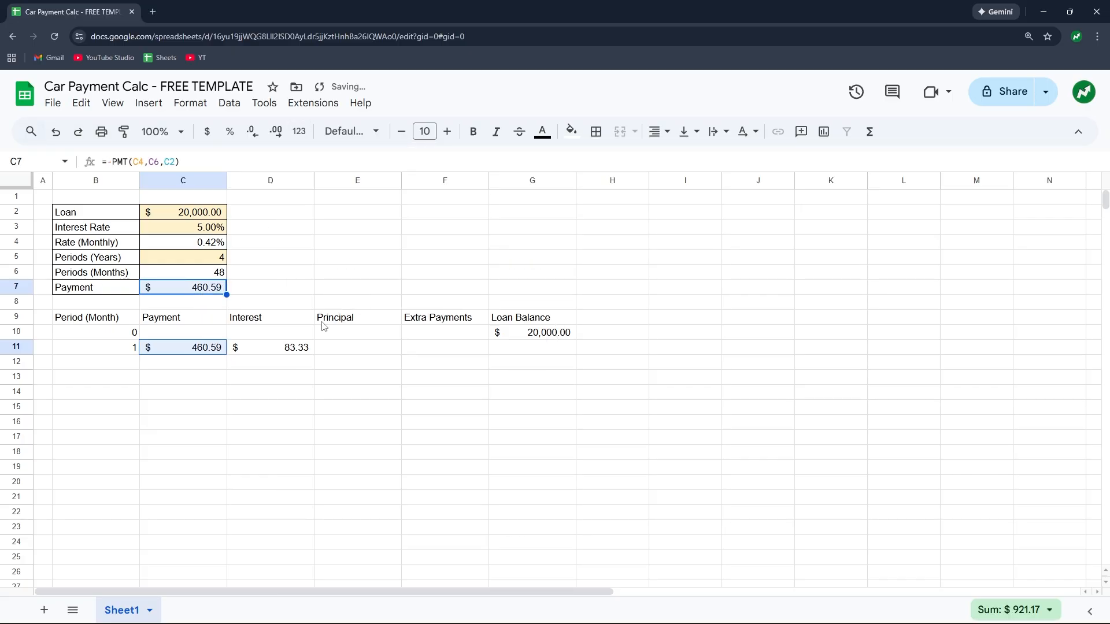
# Step: Make the monthly rate reference in D11 absolute so the interest formula reads =G10*$C$4
pyautogui.click(304, 351)
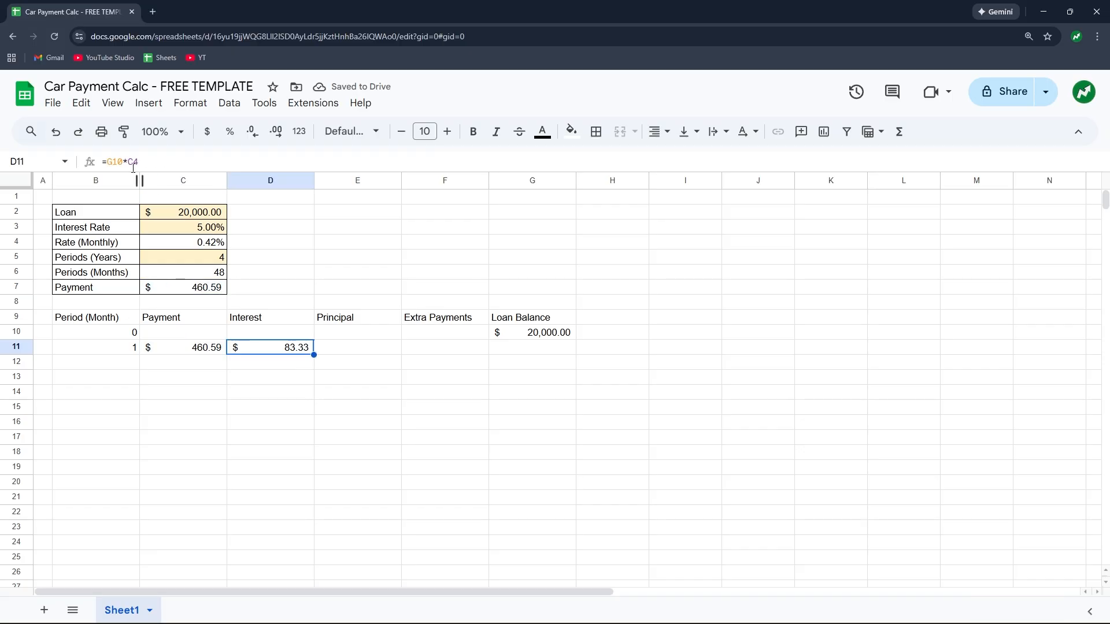
pyautogui.press('F2')
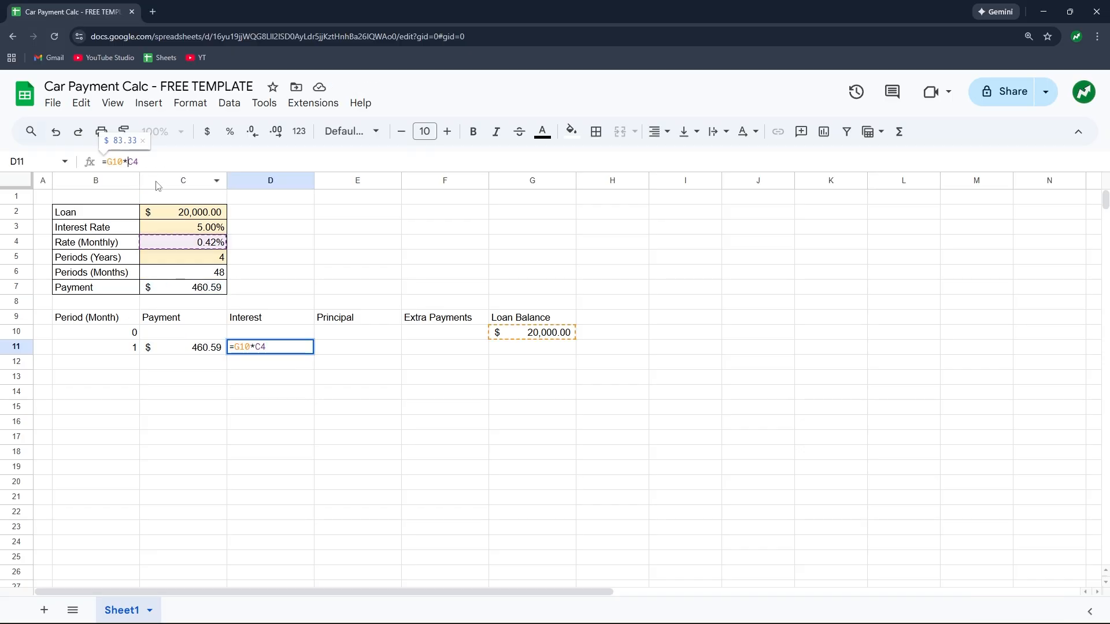
pyautogui.press('Left')
pyautogui.press('Left')
pyautogui.write('$')
pyautogui.press('Right')
pyautogui.write('$')
pyautogui.press('Return')
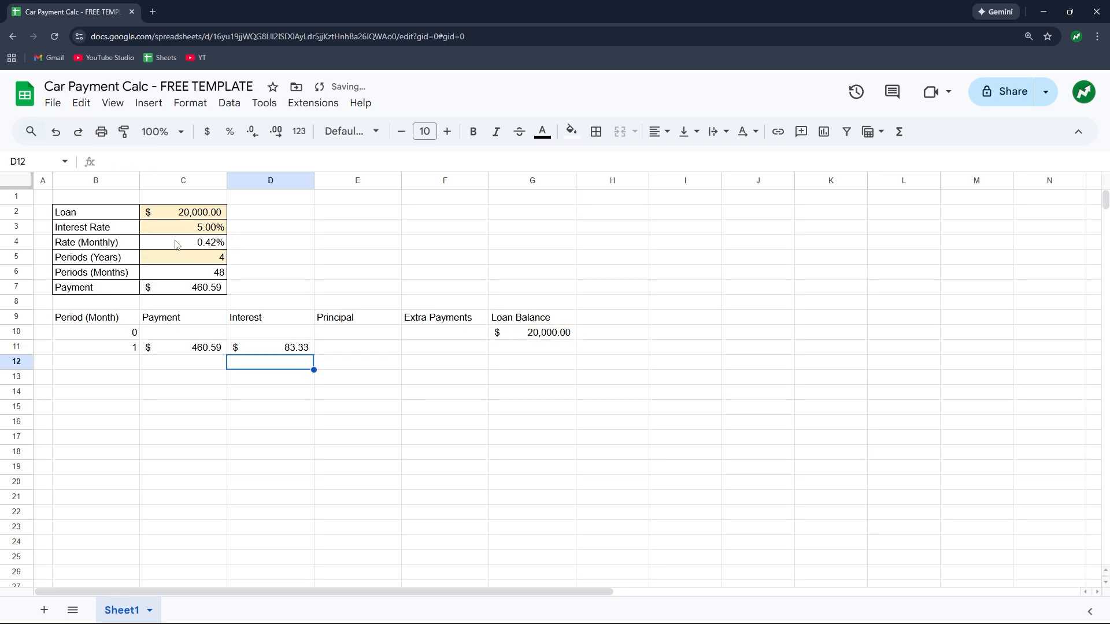
# Step: Calculate the period 1 principal in E11 with =C11-D11, and check the sum of D11:E11 against the payment
pyautogui.click(354, 354)
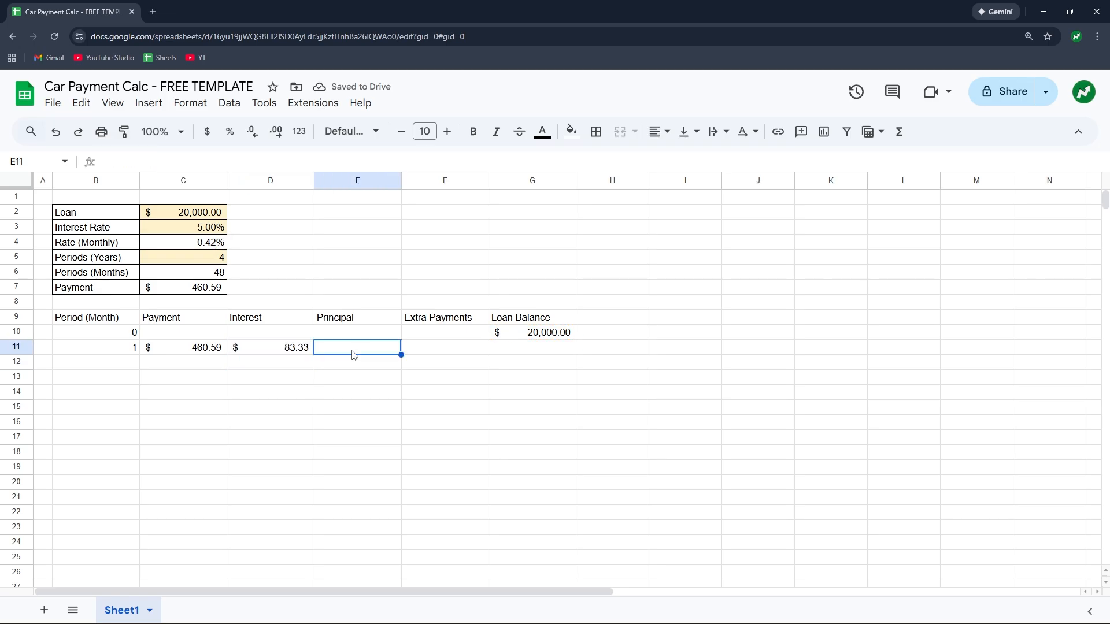
pyautogui.write('=')
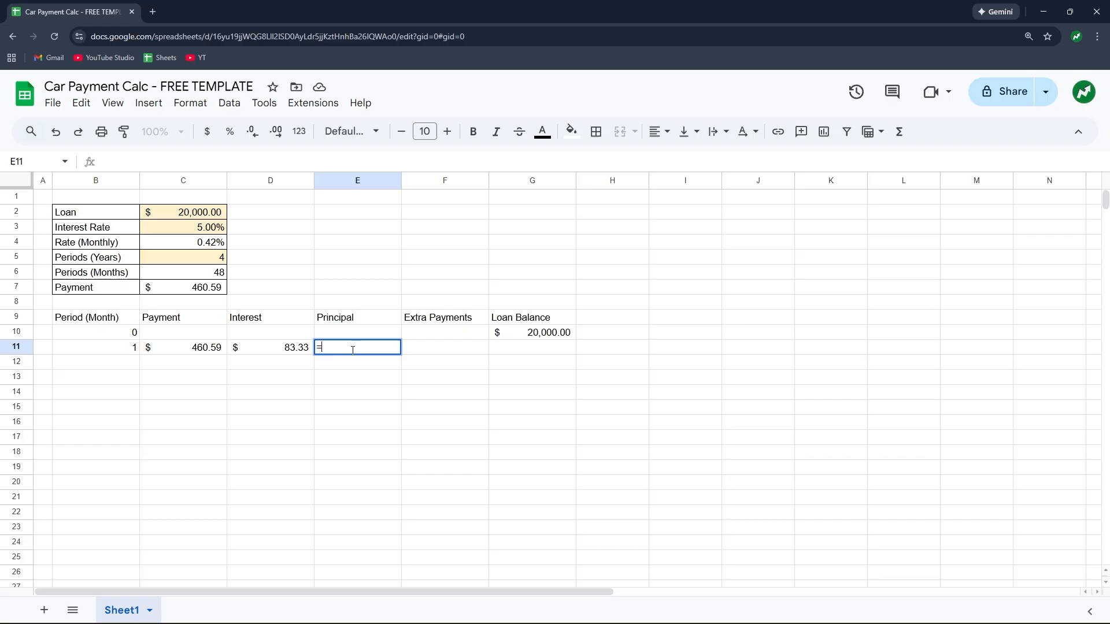
pyautogui.click(205, 358)
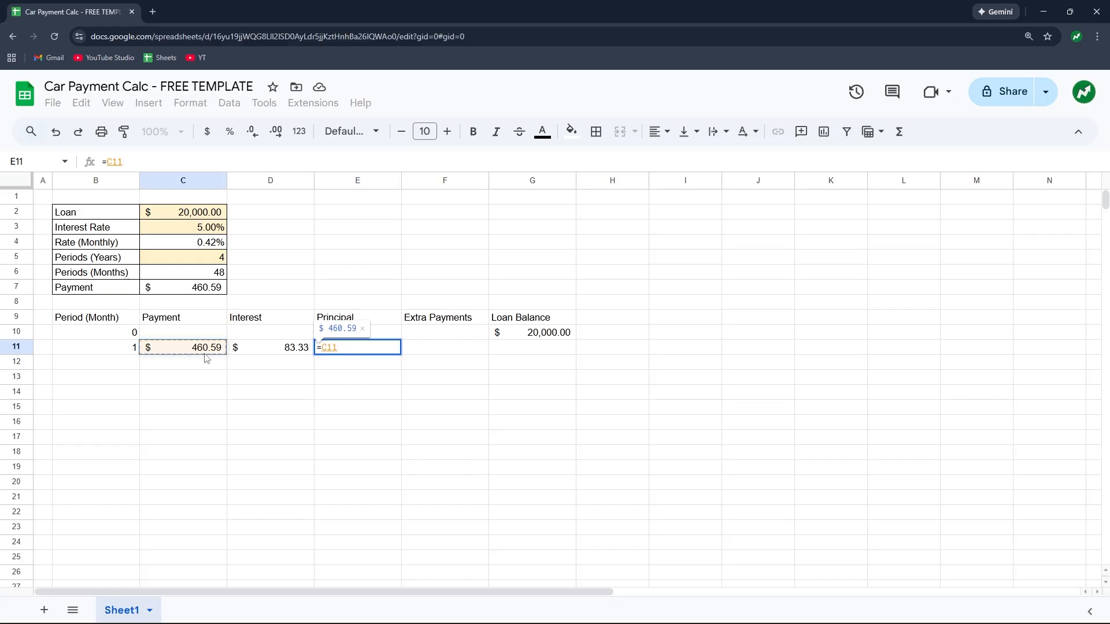
pyautogui.write('-')
pyautogui.click(269, 352)
pyautogui.press('Return')
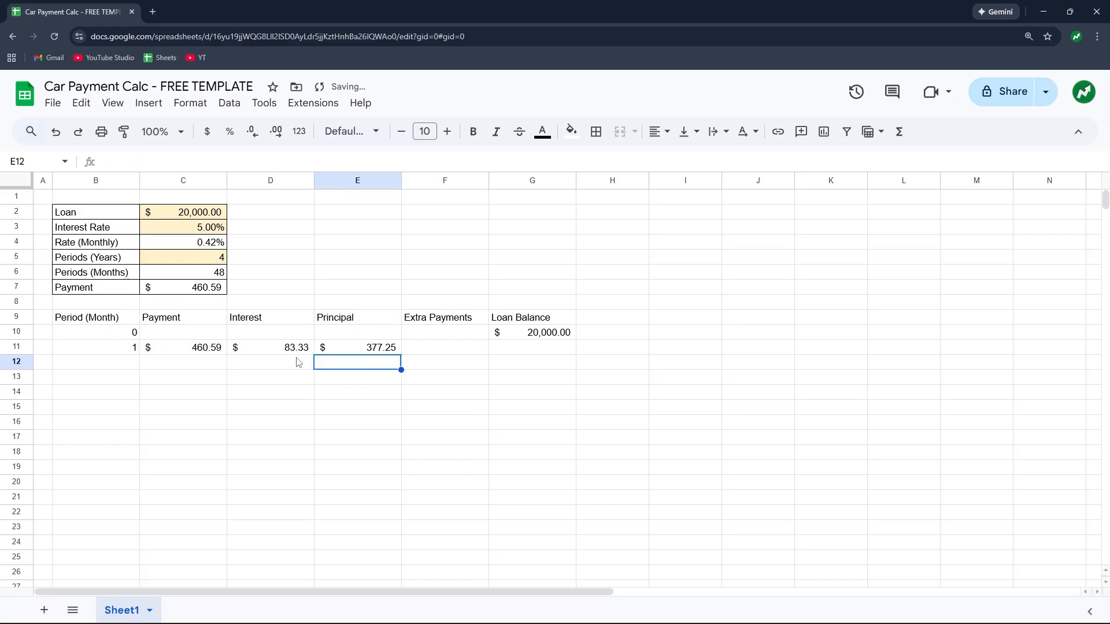
pyautogui.moveTo(327, 353); pyautogui.dragTo(292, 350)
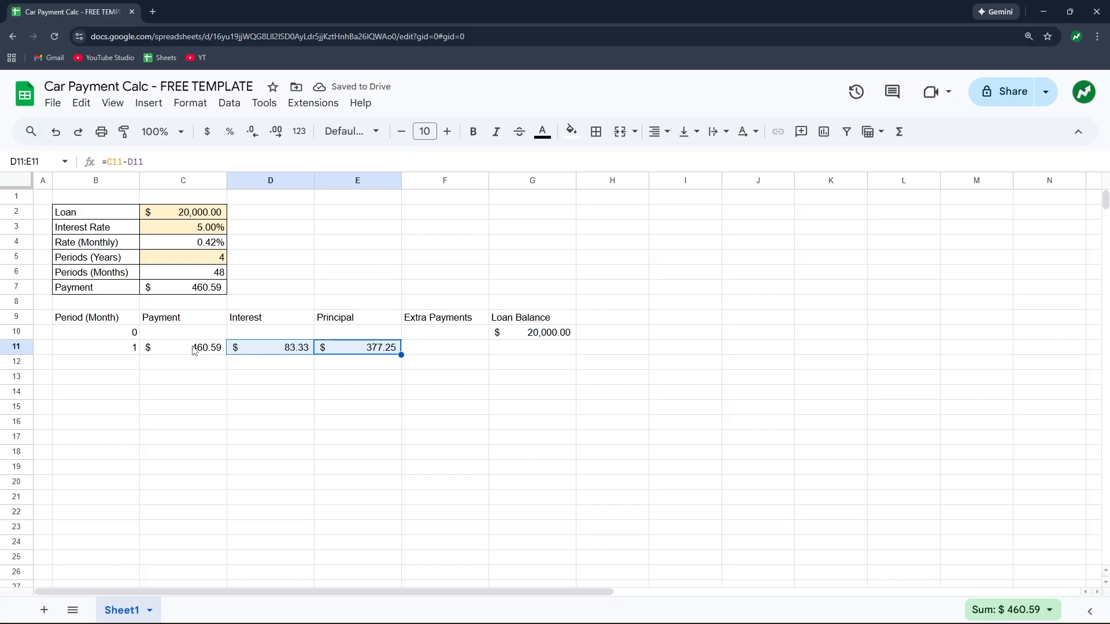
# Step: Enter 0 as the period 1 extra payment in F11 and apply the Accounting format to it
pyautogui.click(417, 353)
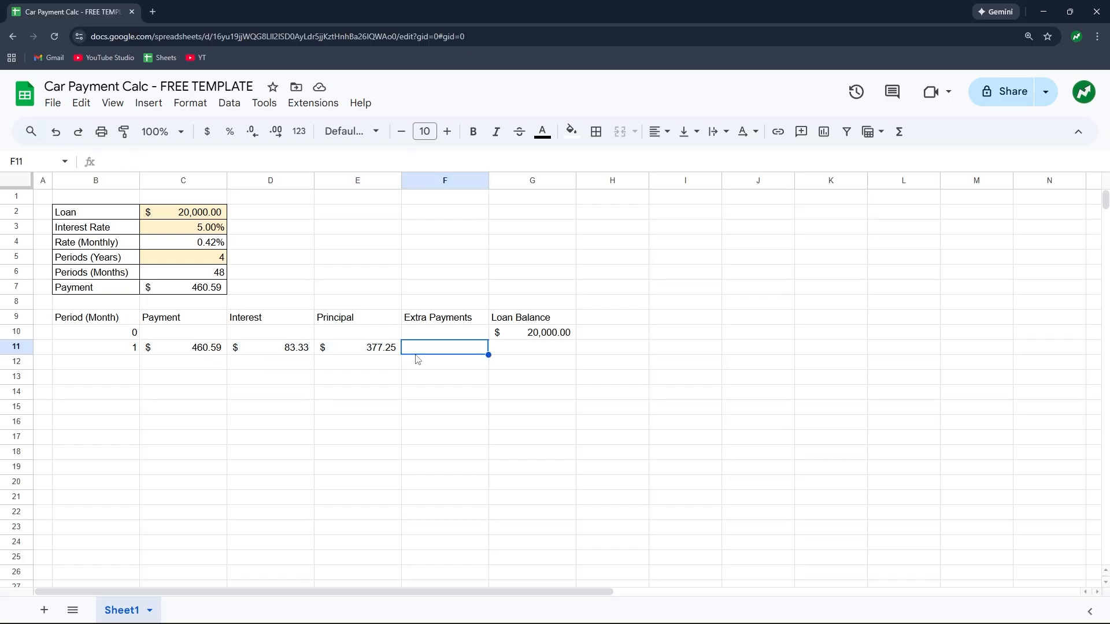
pyautogui.write('0')
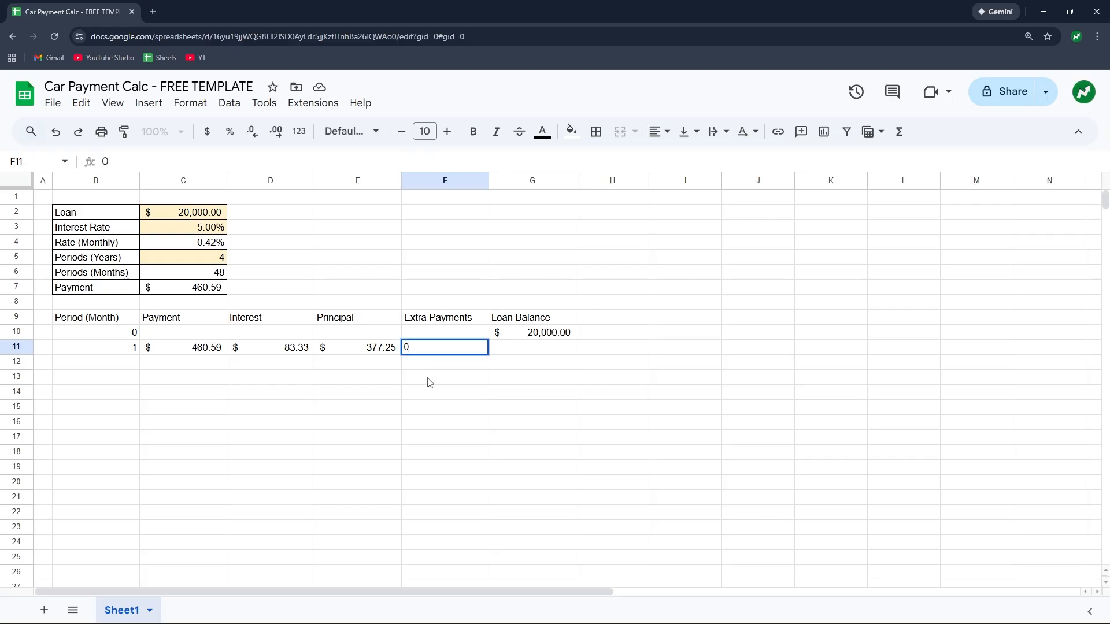
pyautogui.press('Return')
pyautogui.click(433, 342)
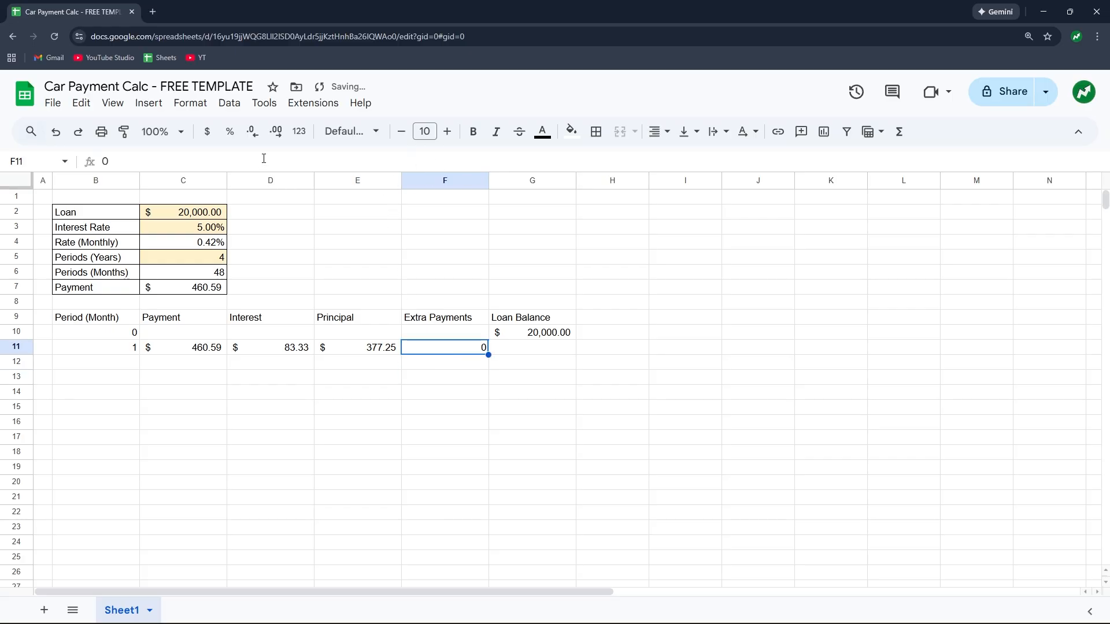
pyautogui.click(299, 131)
pyautogui.click(358, 308)
# Step: Calculate the period 1 loan balance in G11 with =G10-E11-F11
pyautogui.click(508, 353)
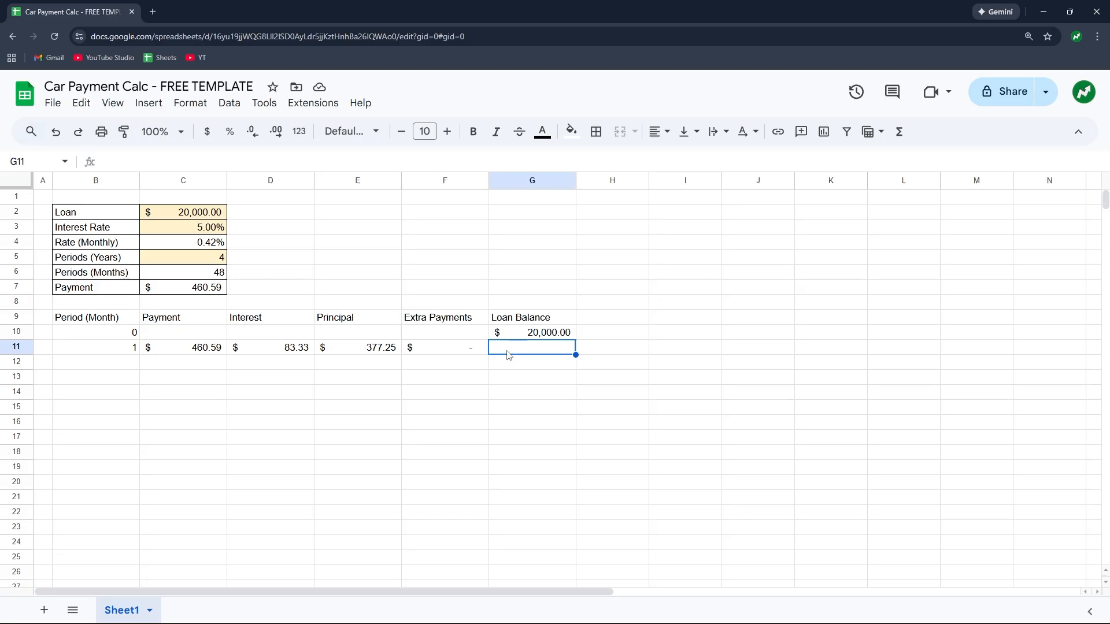
pyautogui.write('=G10')
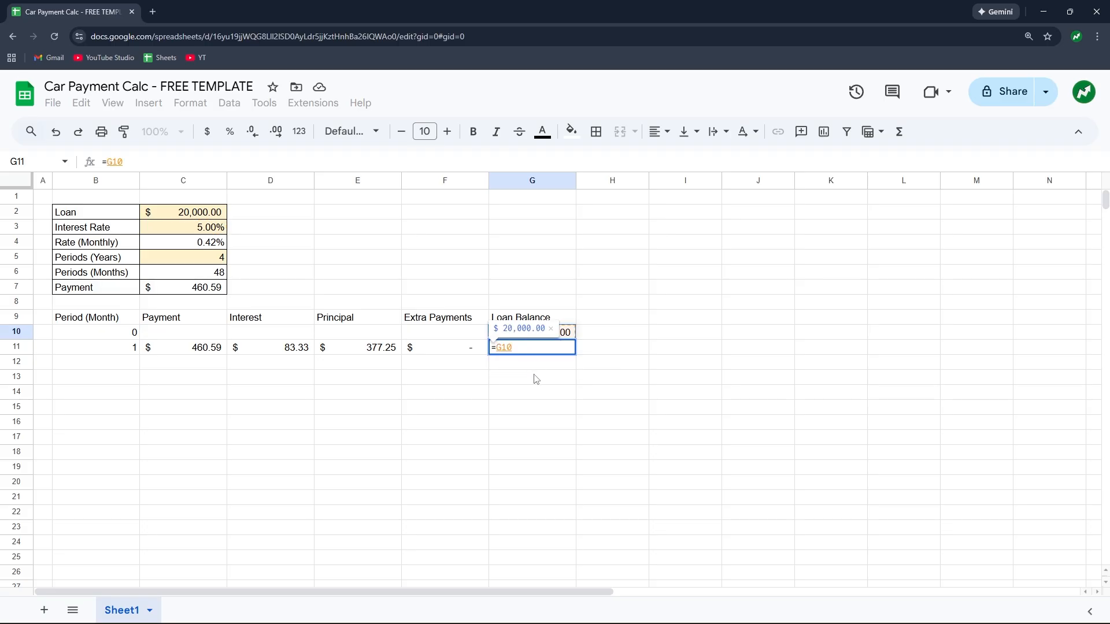
pyautogui.write('-')
pyautogui.click(381, 354)
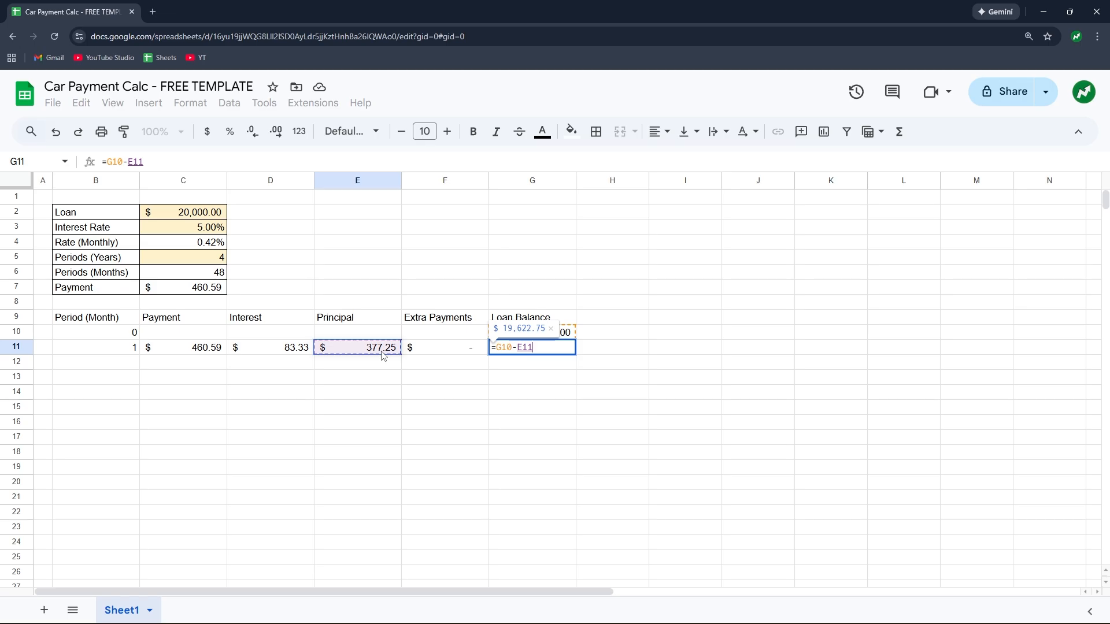
pyautogui.write('-')
pyautogui.click(438, 350)
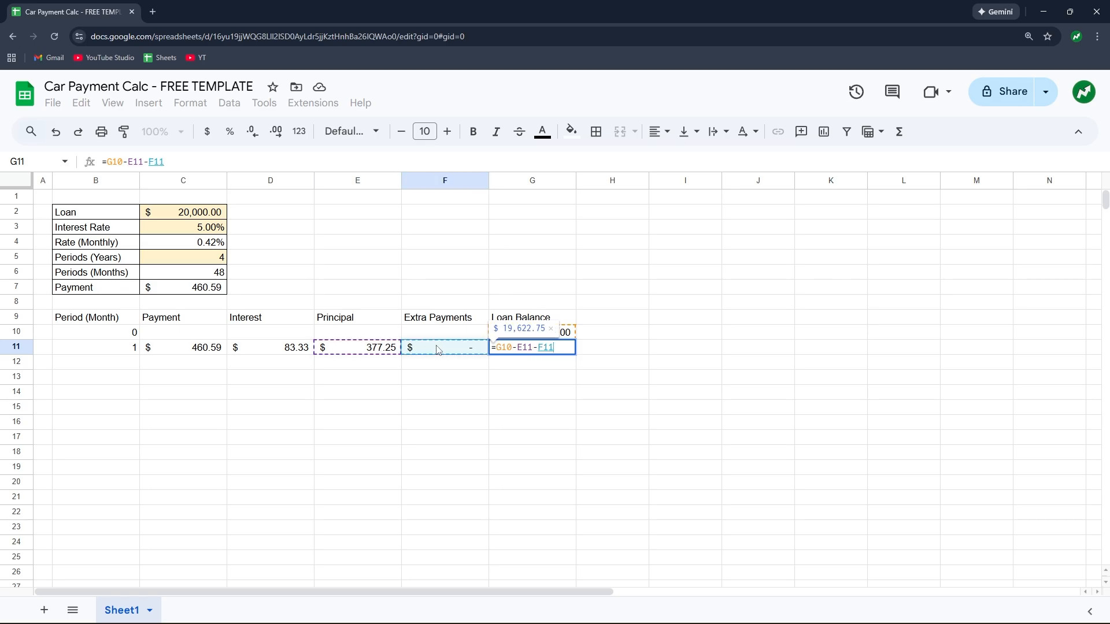
pyautogui.press('Return')
# Step: Enter 2 as the next period in B12, extend the period 1 formulas to it, and fill the schedule down to row 60
pyautogui.moveTo(123, 350); pyautogui.dragTo(565, 360)
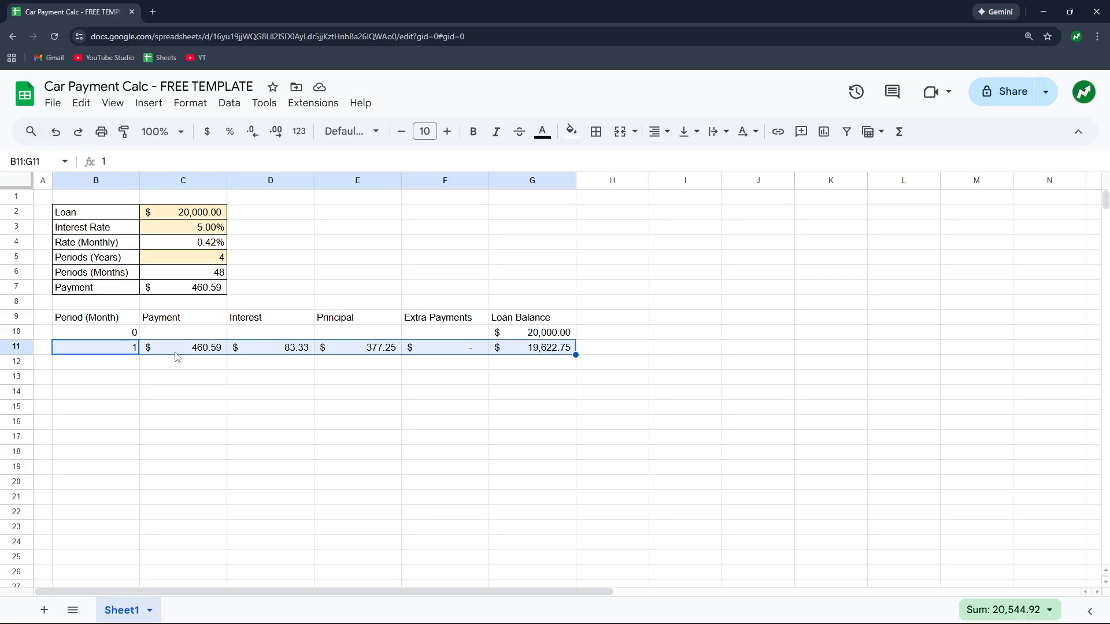
pyautogui.click(116, 364)
pyautogui.write('2')
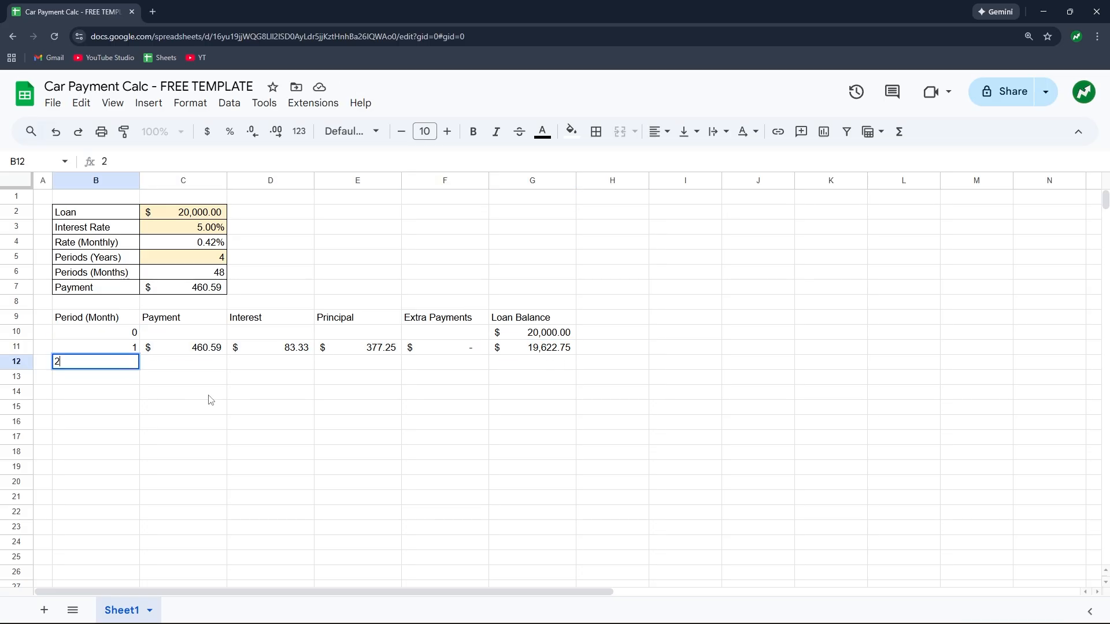
pyautogui.click(208, 395)
pyautogui.moveTo(188, 348); pyautogui.dragTo(575, 368)
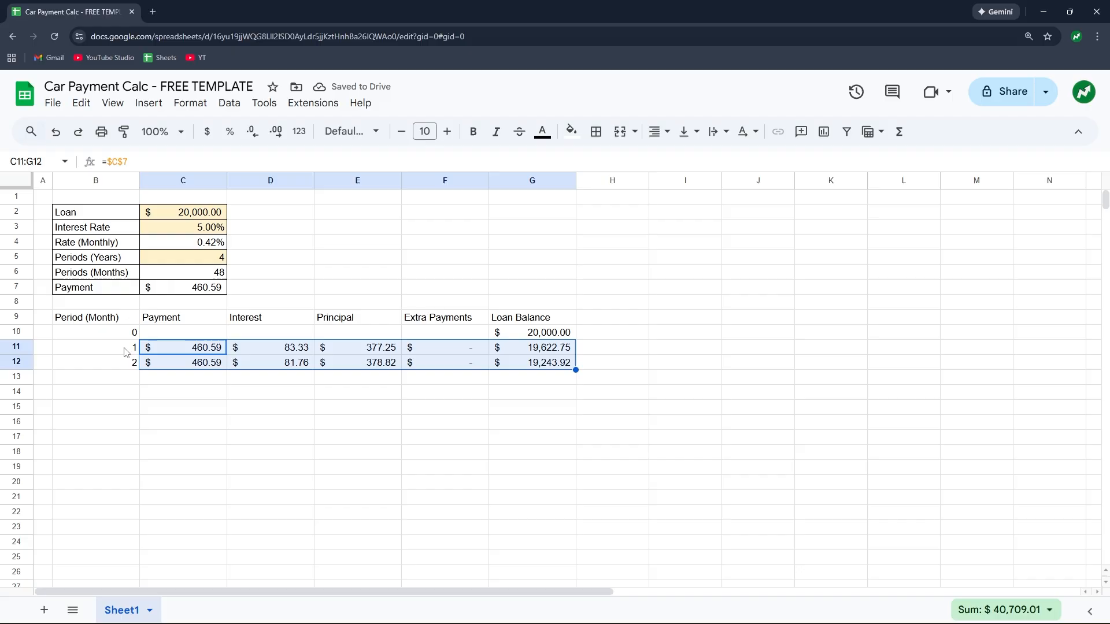
pyautogui.moveTo(131, 349); pyautogui.dragTo(567, 565)
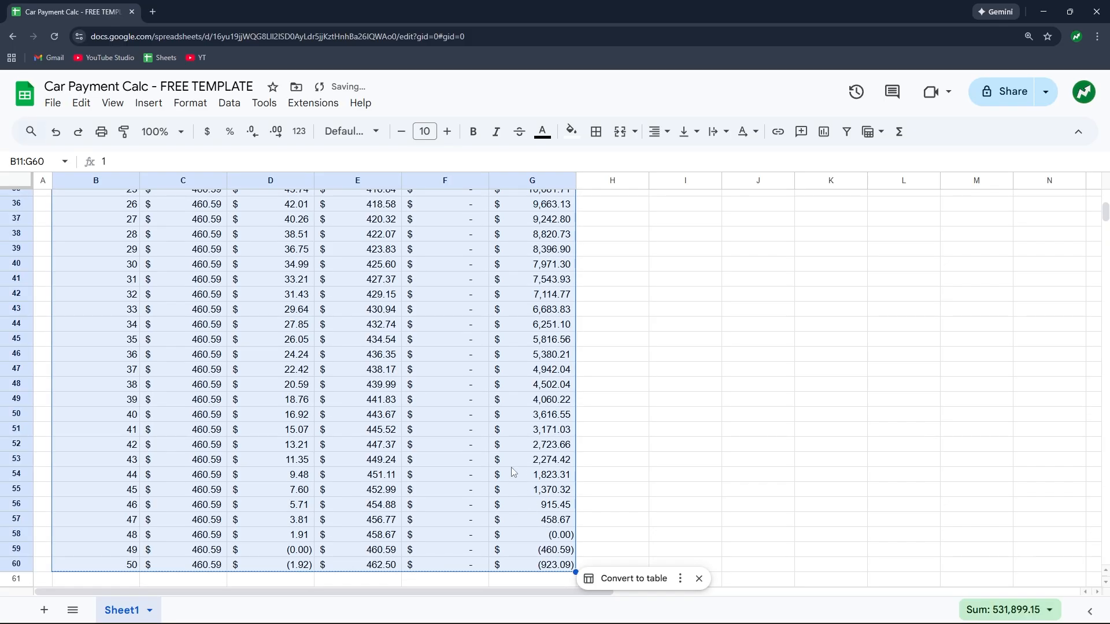
# Step: Clear the surplus periods 49 and 50 in B59:G60 and check the final loan balance in G58
pyautogui.scroll(-3, 360, 434)
pyautogui.moveTo(138, 438); pyautogui.dragTo(527, 451)
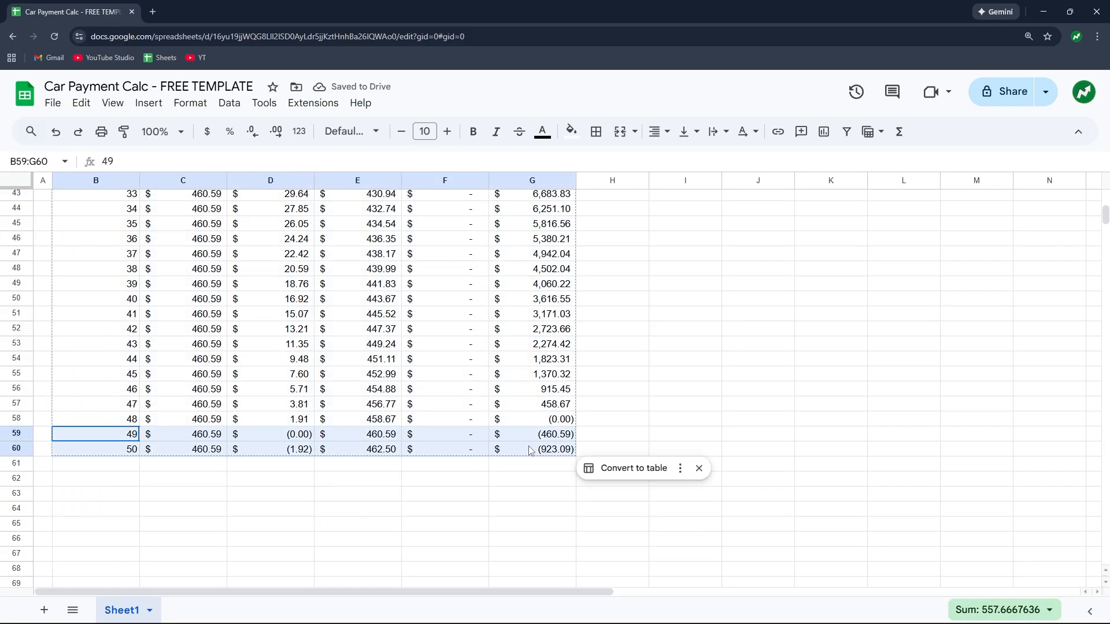
pyautogui.press('Delete')
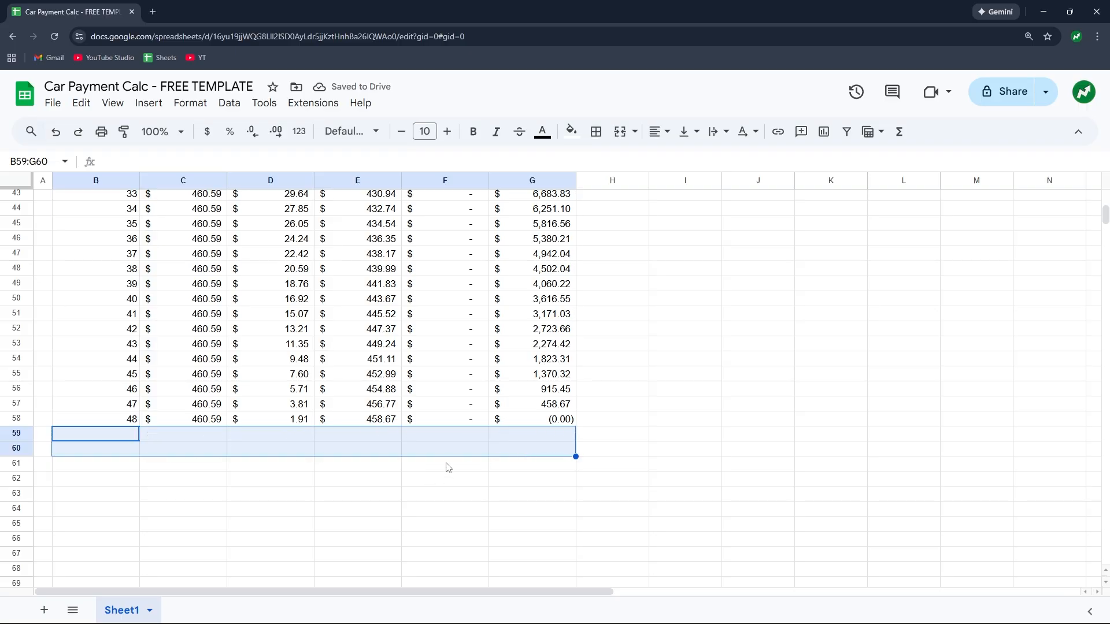
pyautogui.click(527, 422)
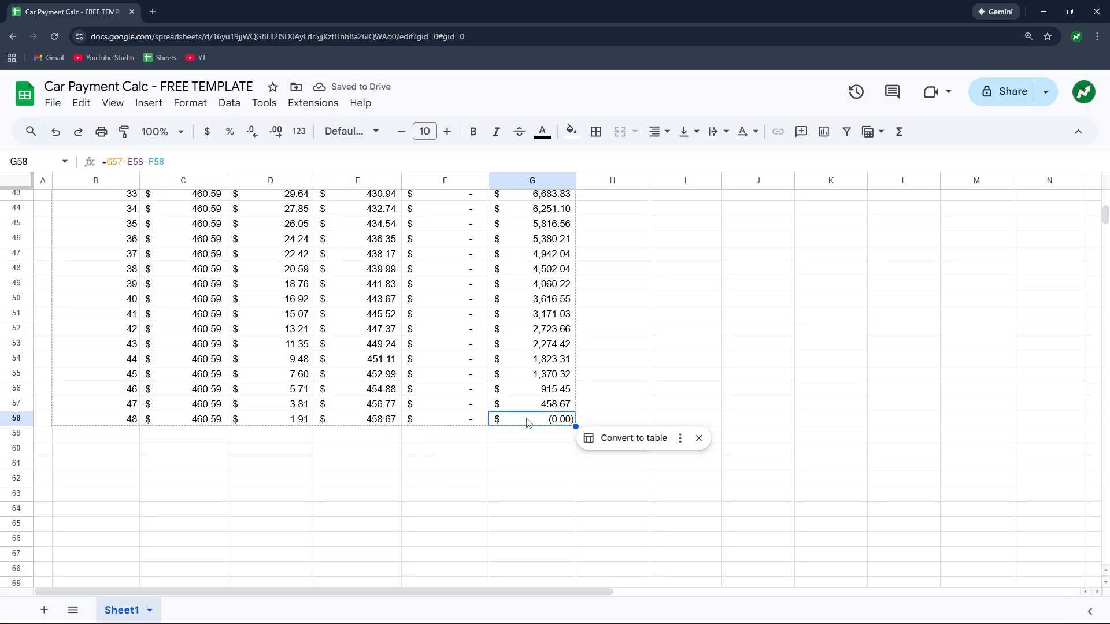
pyautogui.scroll(14, 527, 423)
pyautogui.scroll(-15, 527, 422)
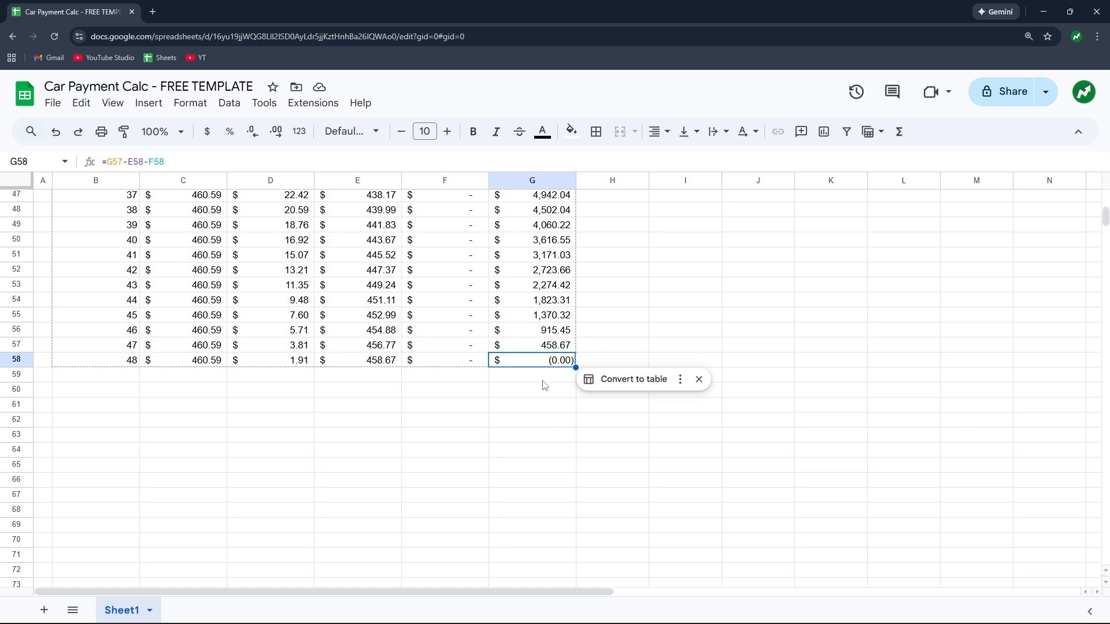
pyautogui.scroll(15, 243, 371)
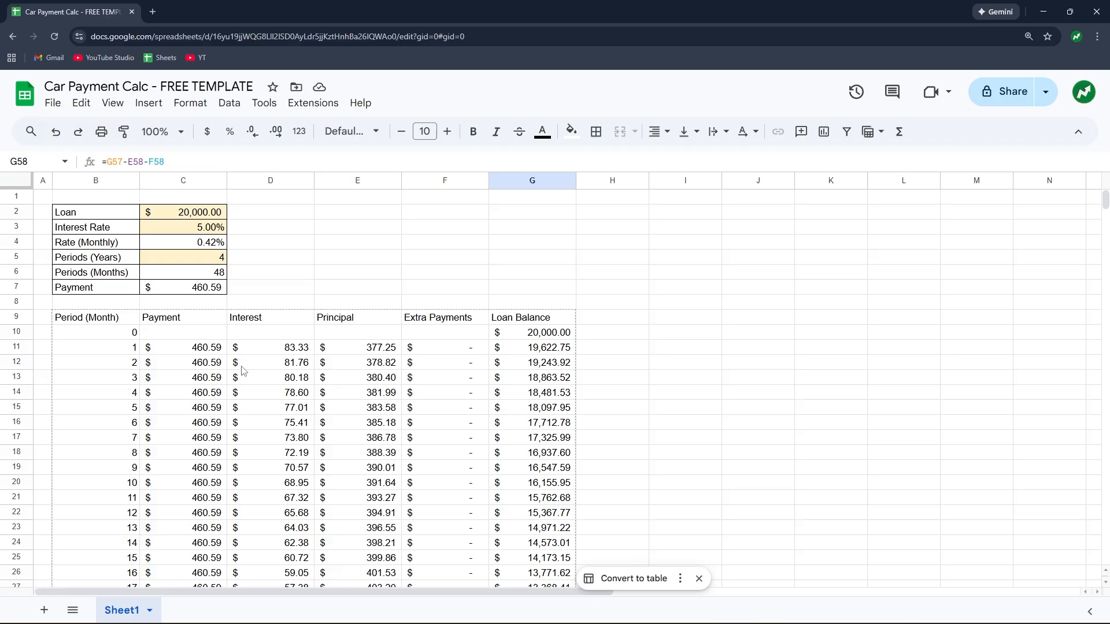
# Step: Freeze the sheet up to row 9, check that the headers stay in view, and dismiss the table conversion suggestion
pyautogui.click(16, 317)
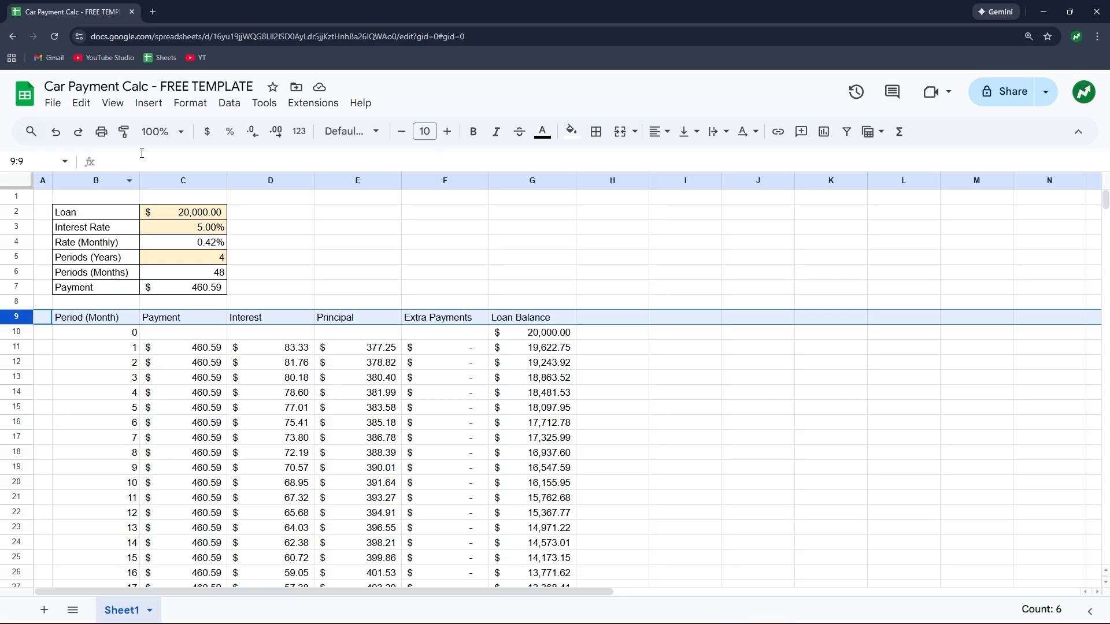
pyautogui.click(113, 103)
pyautogui.moveTo(133, 152)
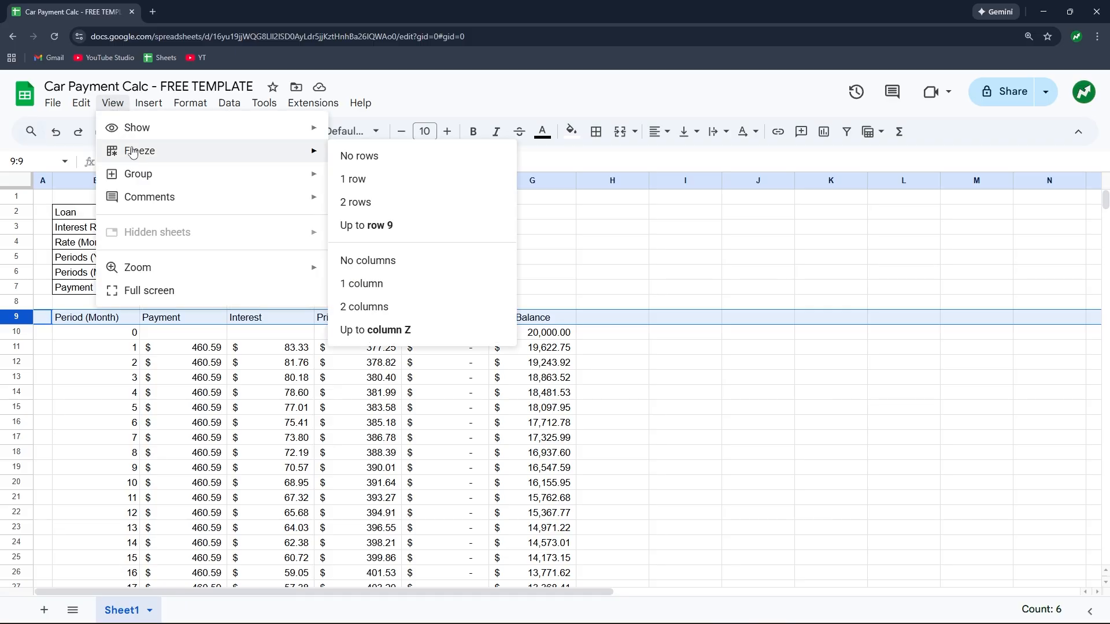
pyautogui.click(402, 229)
pyautogui.click(499, 398)
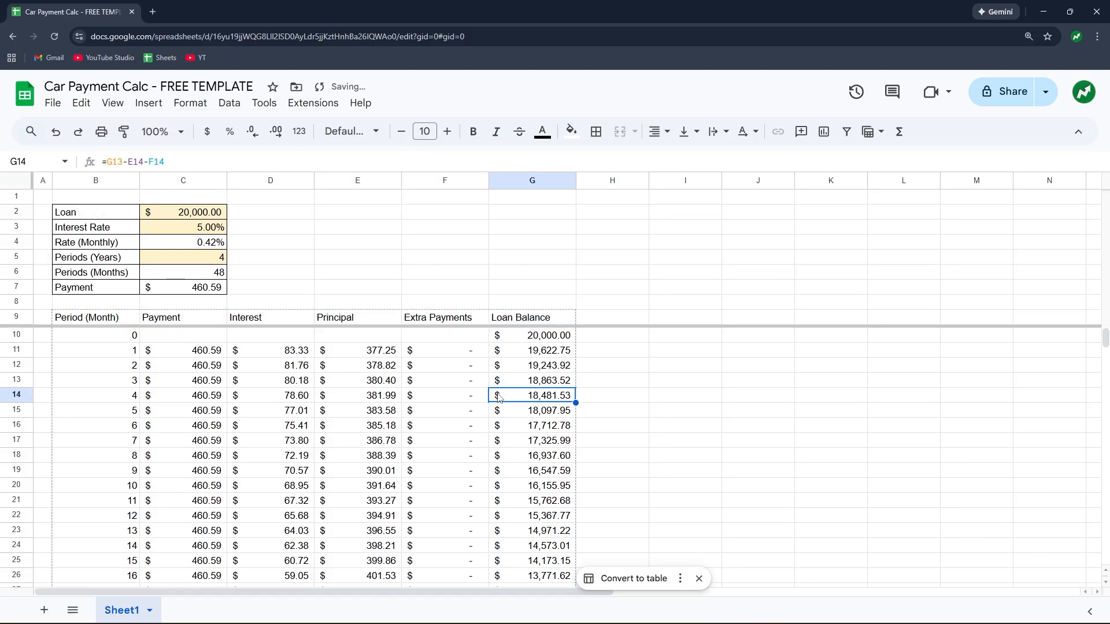
pyautogui.scroll(-10, 499, 397)
pyautogui.scroll(7, 496, 400)
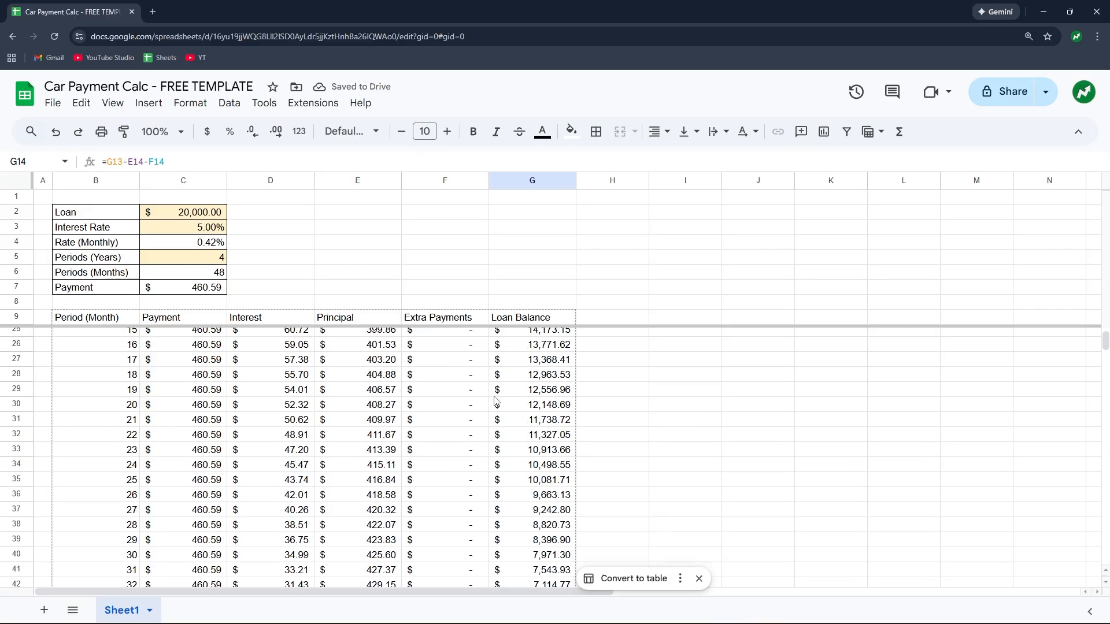
pyautogui.scroll(3, 496, 400)
pyautogui.click(699, 579)
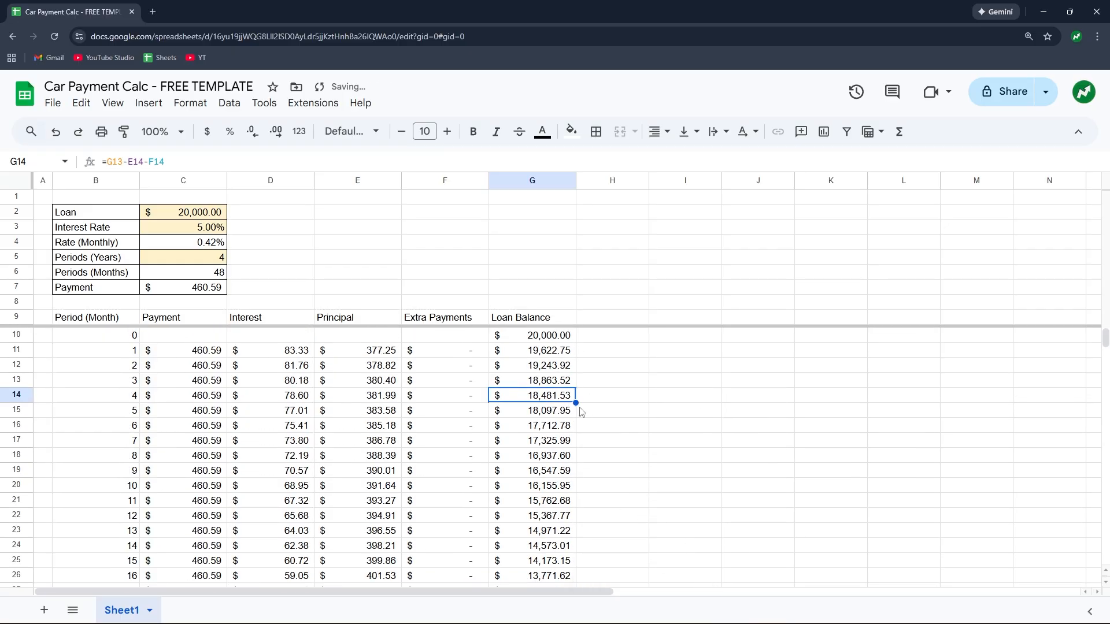
# Step: Apply all borders to the amortization schedule in B9:G58
pyautogui.scroll(-10, 581, 412)
pyautogui.moveTo(566, 423); pyautogui.dragTo(131, 318)
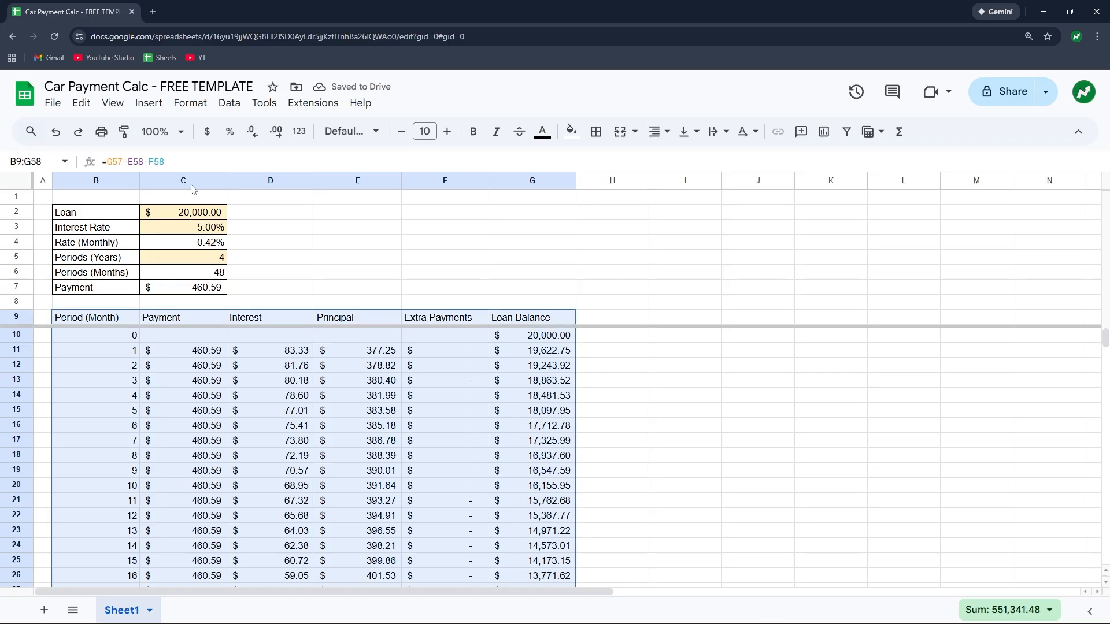
pyautogui.click(602, 135)
pyautogui.click(603, 162)
pyautogui.click(505, 411)
# Step: Make the schedule headers in B9:G9 bold and fill them with light pink
pyautogui.moveTo(525, 322); pyautogui.dragTo(74, 324)
pyautogui.hotkey('ctrl', 'b')
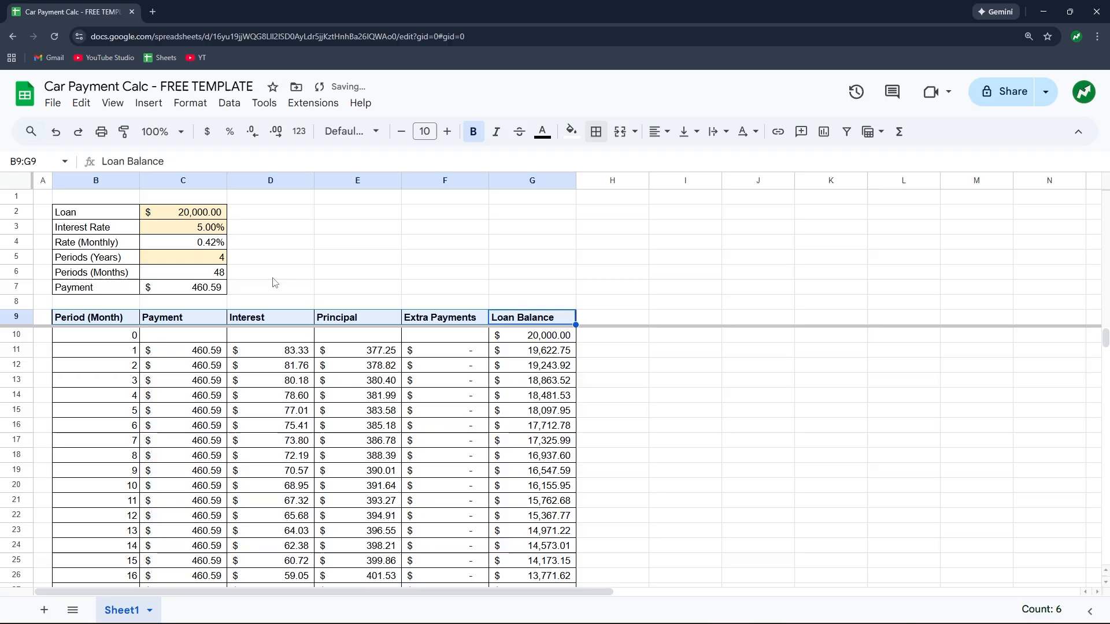
pyautogui.click(571, 131)
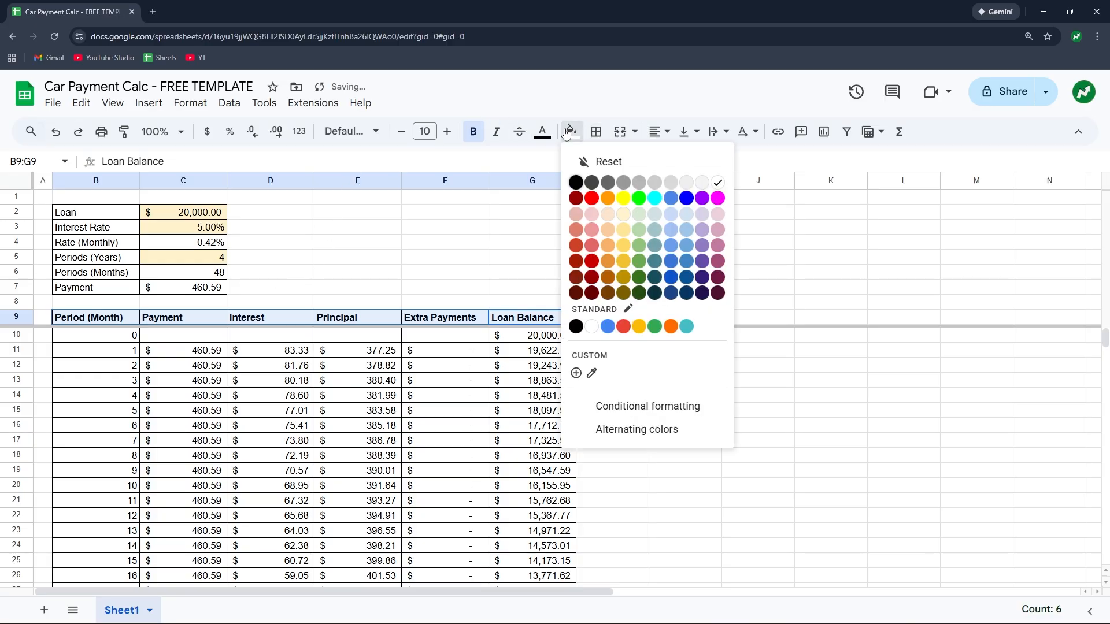
pyautogui.click(717, 219)
pyautogui.click(434, 371)
# Step: Make the loan input labels in B2:B7 bold and give them the same light pink fill as the schedule headers
pyautogui.moveTo(95, 215); pyautogui.dragTo(103, 289)
pyautogui.hotkey('ctrl', 'b')
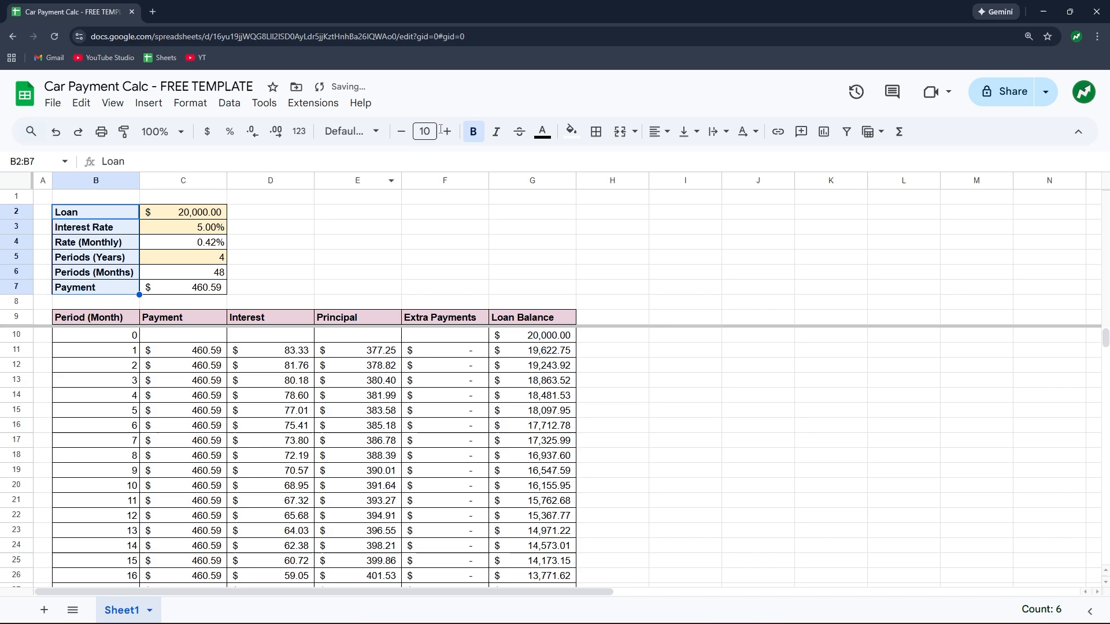
pyautogui.click(564, 132)
pyautogui.click(709, 221)
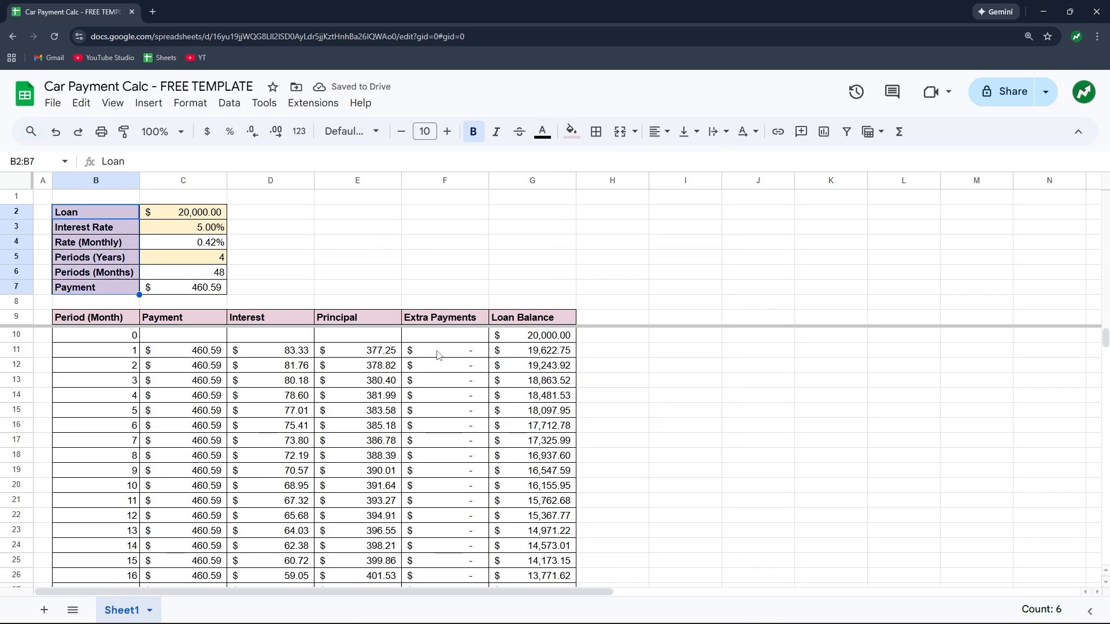
# Step: Fill the Extra Payments cells F11:F58 with light yellow to mark them as inputs
pyautogui.moveTo(439, 354); pyautogui.dragTo(457, 415)
pyautogui.click(571, 131)
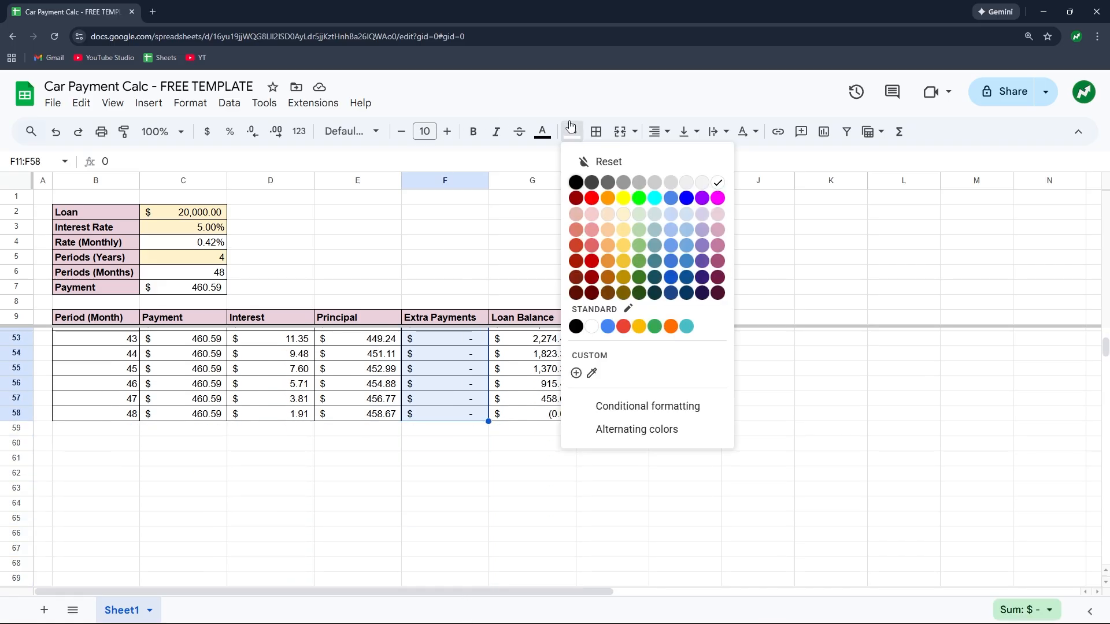
pyautogui.click(625, 217)
pyautogui.scroll(10, 485, 347)
pyautogui.scroll(2, 484, 347)
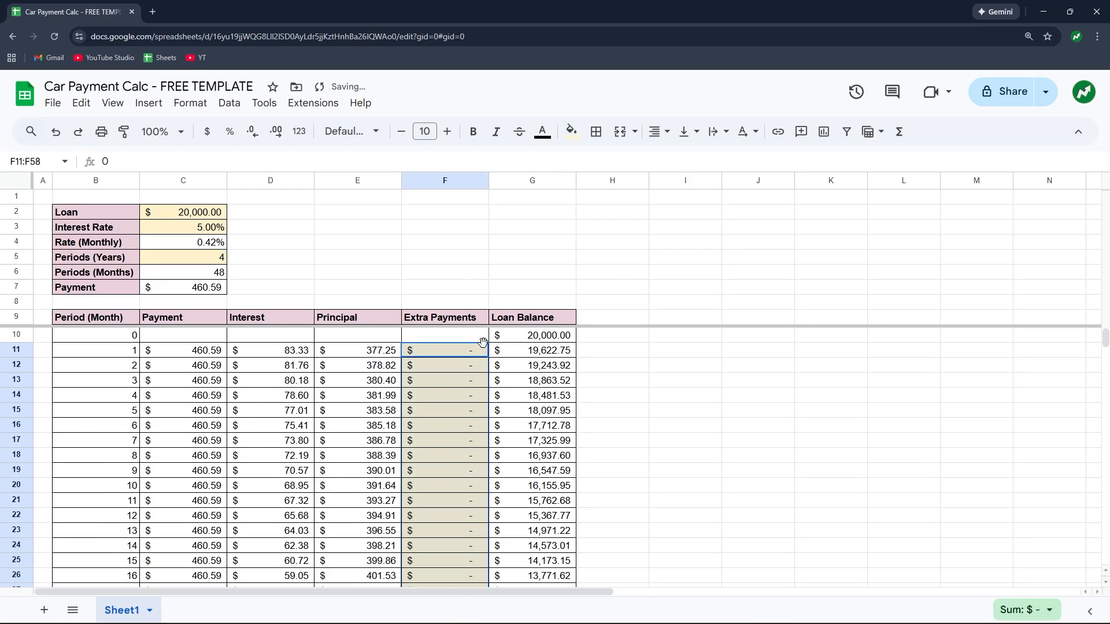
pyautogui.click(559, 369)
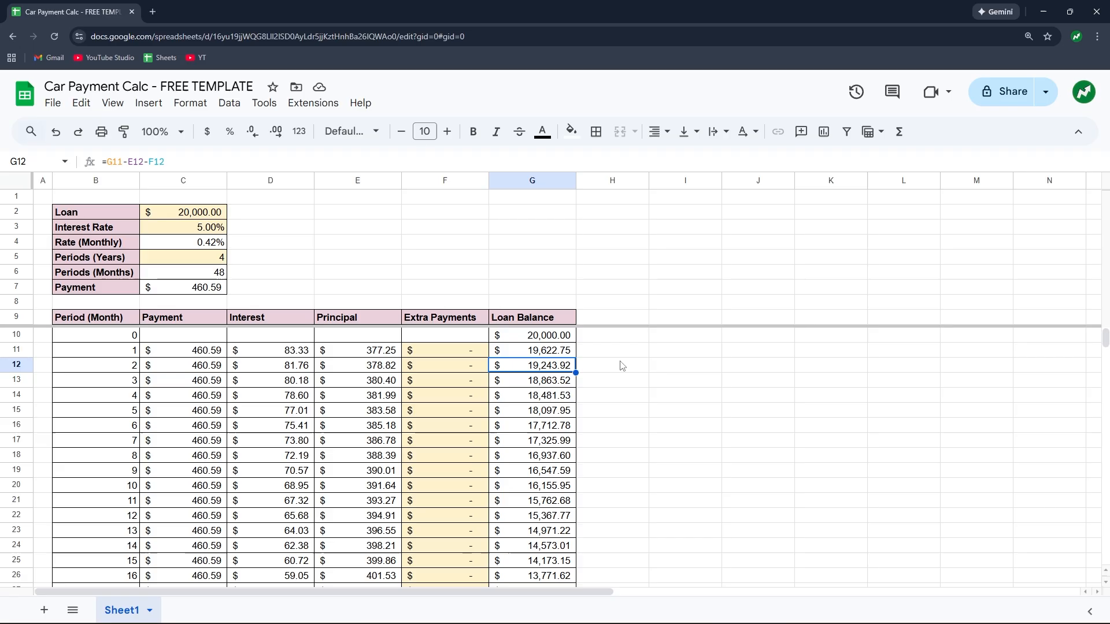
# Step: Enter the labels Original Interest, Current Interest and Interest Saved in E2:E4
pyautogui.click(365, 220)
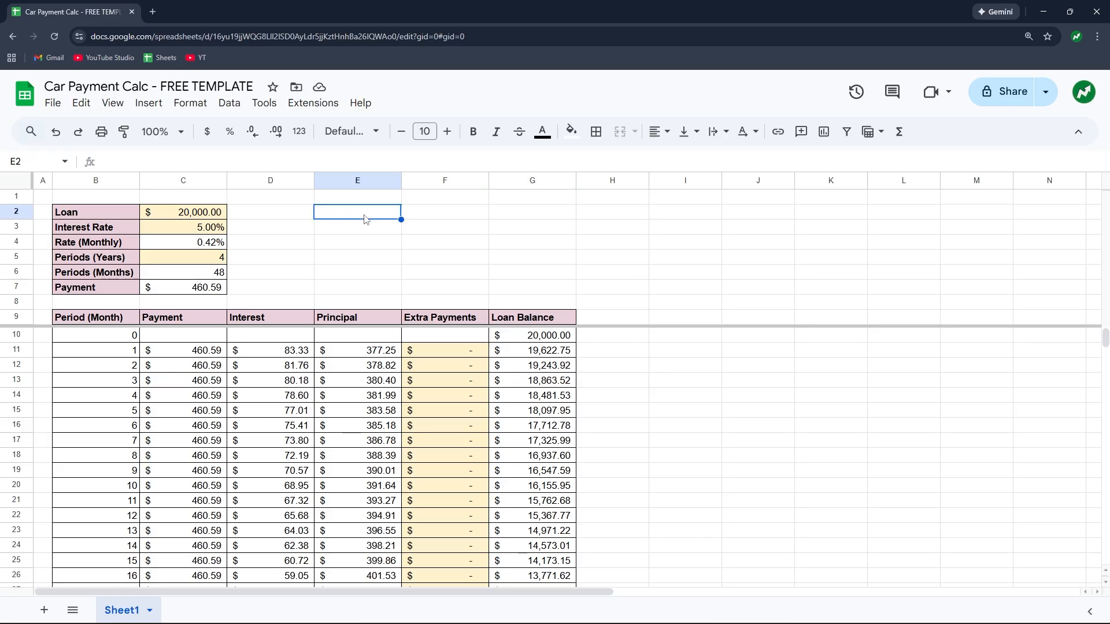
pyautogui.write('Origin')
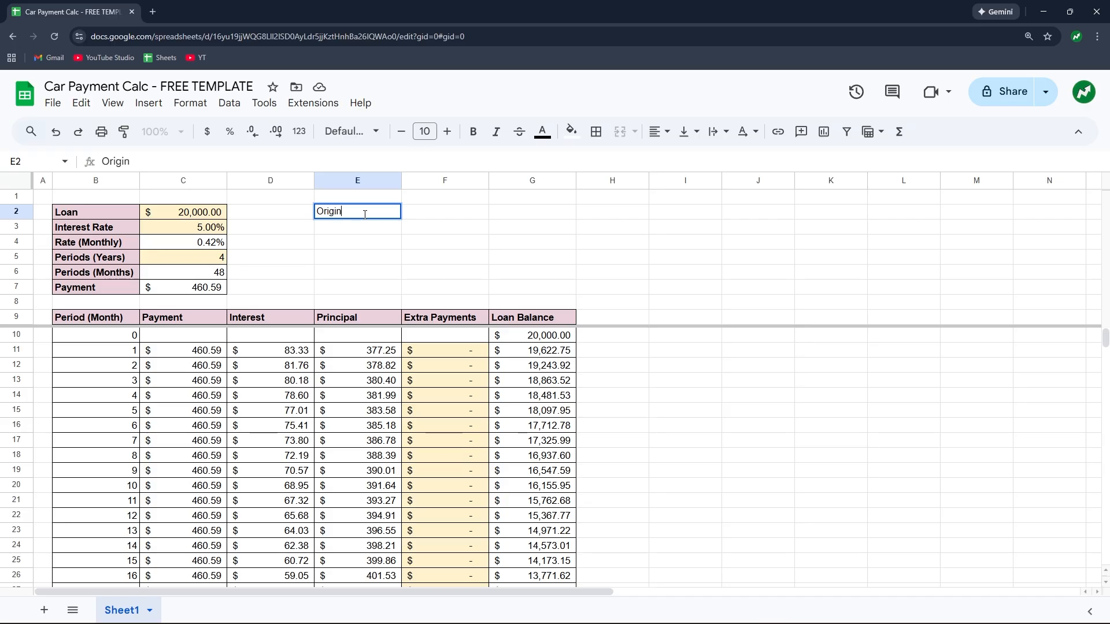
pyautogui.write('al Interest')
pyautogui.press('Return')
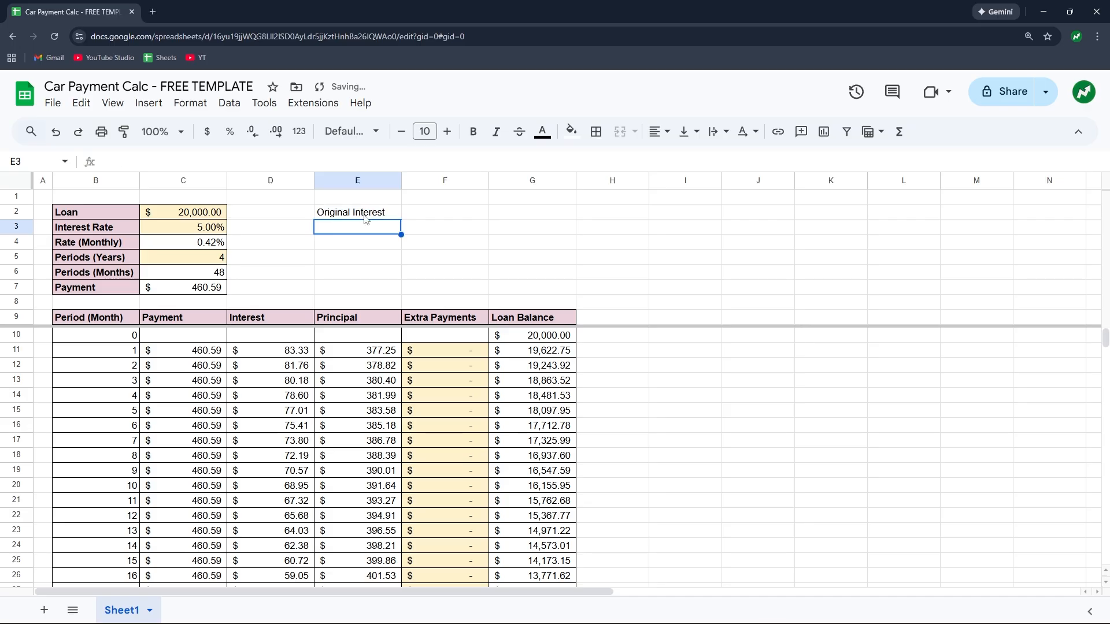
pyautogui.write('Current ')
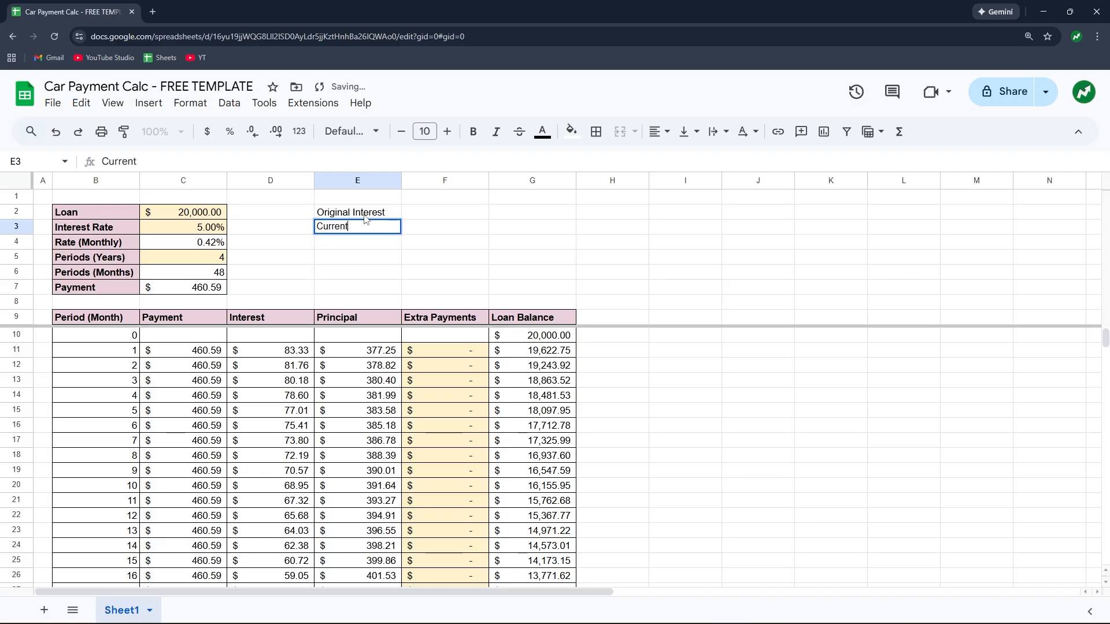
pyautogui.write('Interest')
pyautogui.press('Return')
pyautogui.write('Inter')
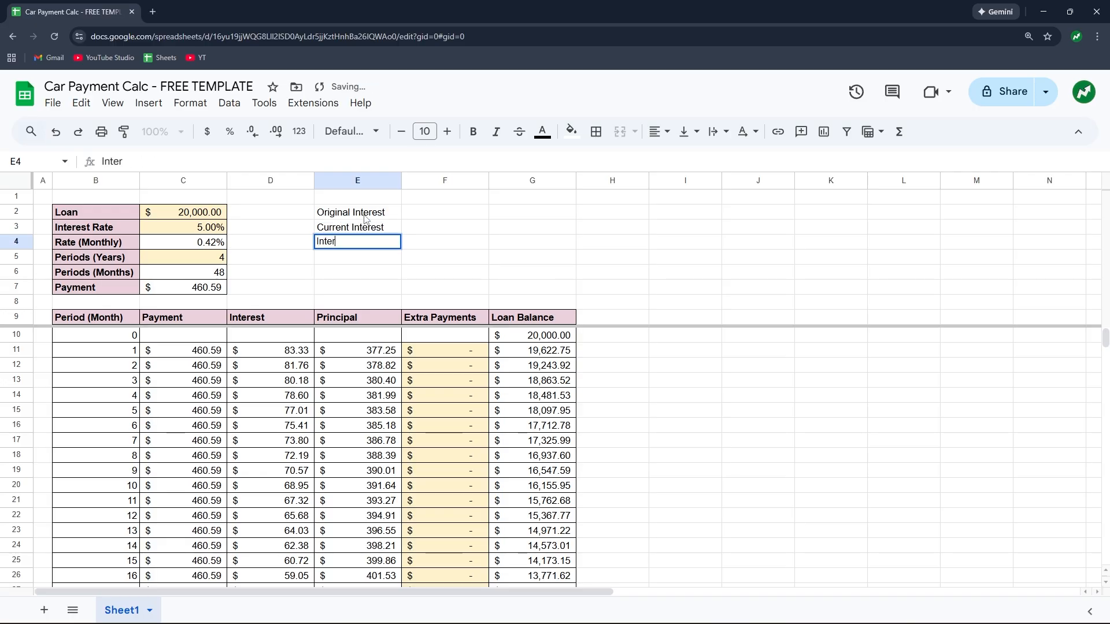
pyautogui.write('est Saved')
# Step: Apply all borders to the interest summary block E2:F4
pyautogui.moveTo(364, 216); pyautogui.dragTo(429, 238)
pyautogui.click(595, 132)
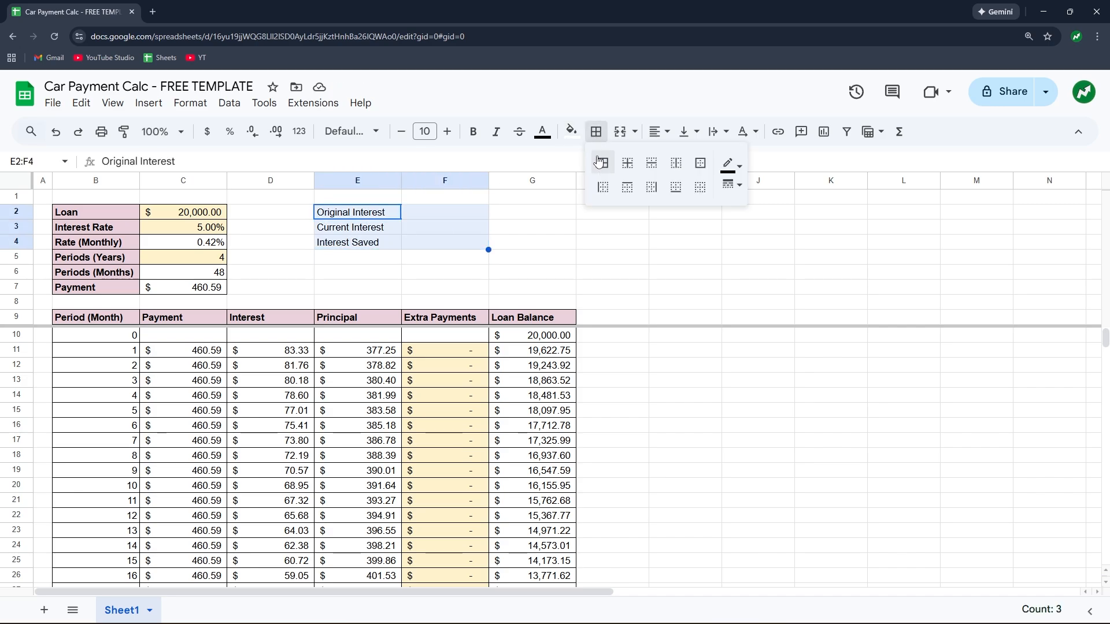
pyautogui.click(603, 161)
# Step: Enter =SUM(D:D) in F3 to total the Interest column as Current Interest, dismissing the suggested autofill
pyautogui.click(457, 231)
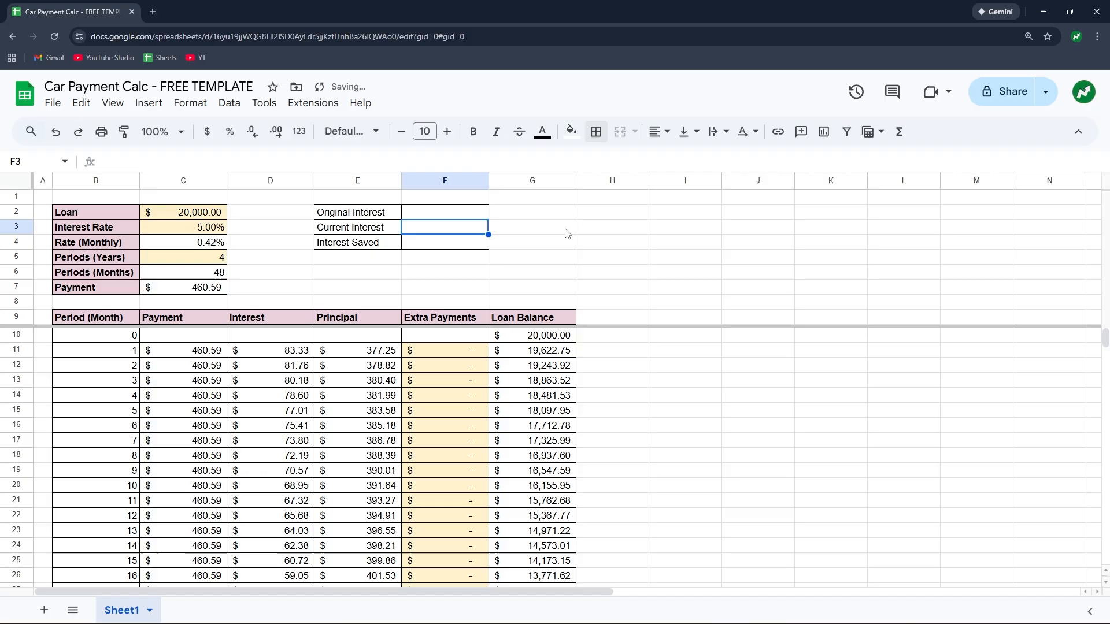
pyautogui.write('=SU')
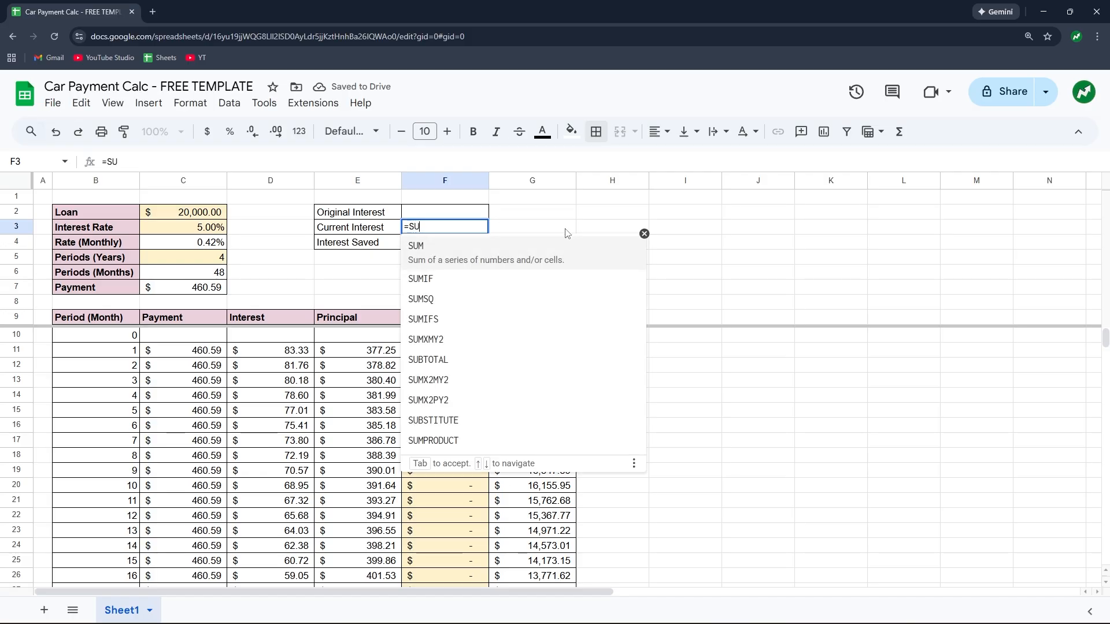
pyautogui.press('Tab')
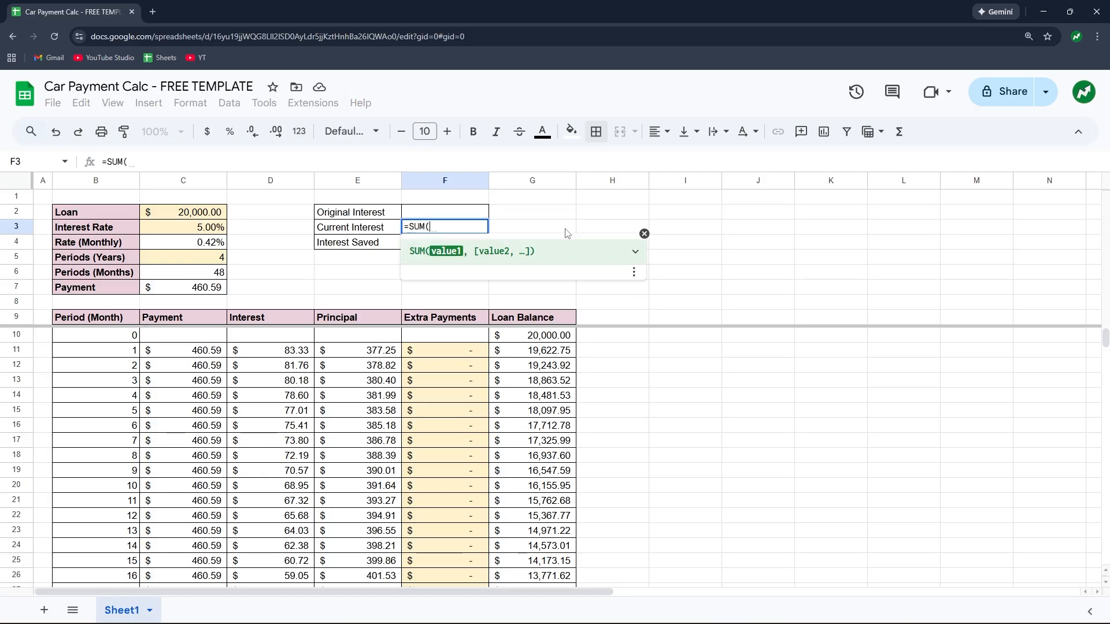
pyautogui.click(272, 179)
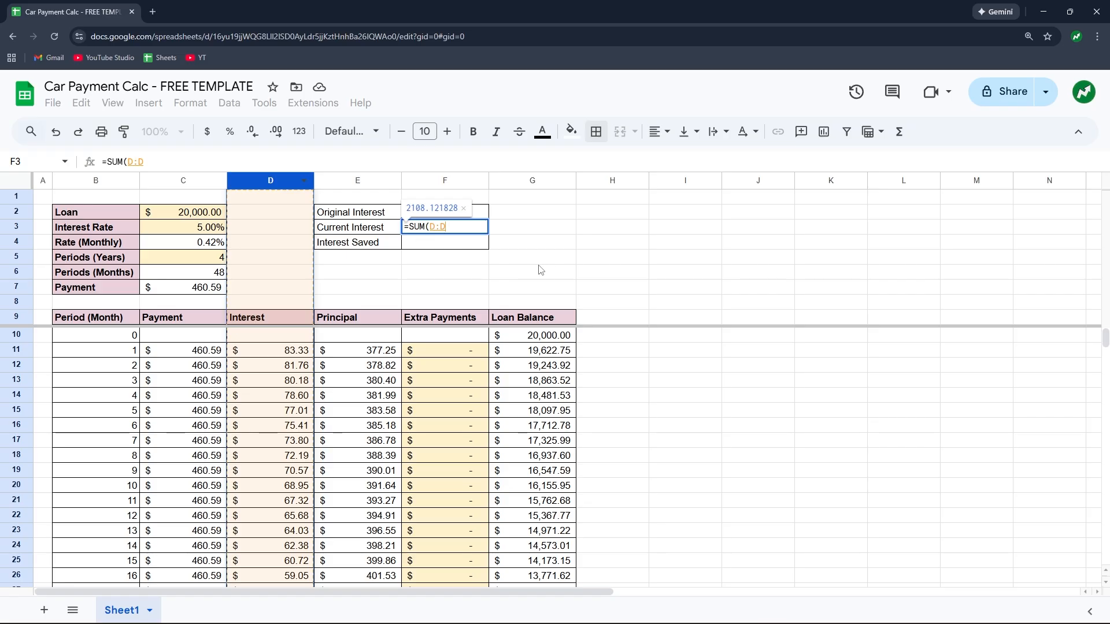
pyautogui.press('Return')
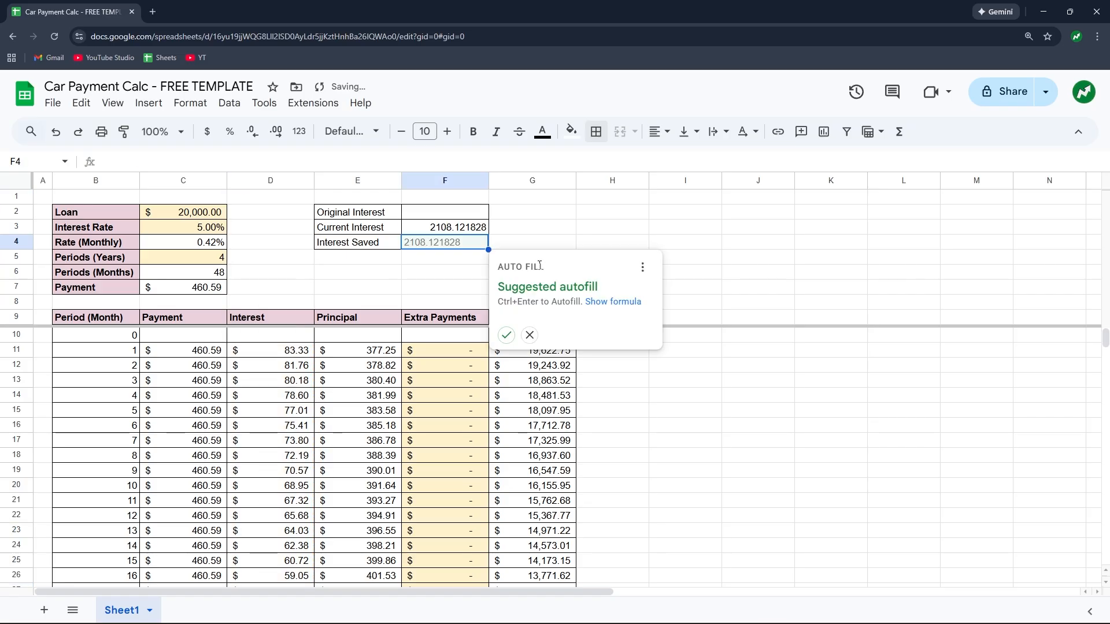
pyautogui.click(530, 335)
# Step: Apply the Accounting number format to the interest summary values F2:F4
pyautogui.click(465, 231)
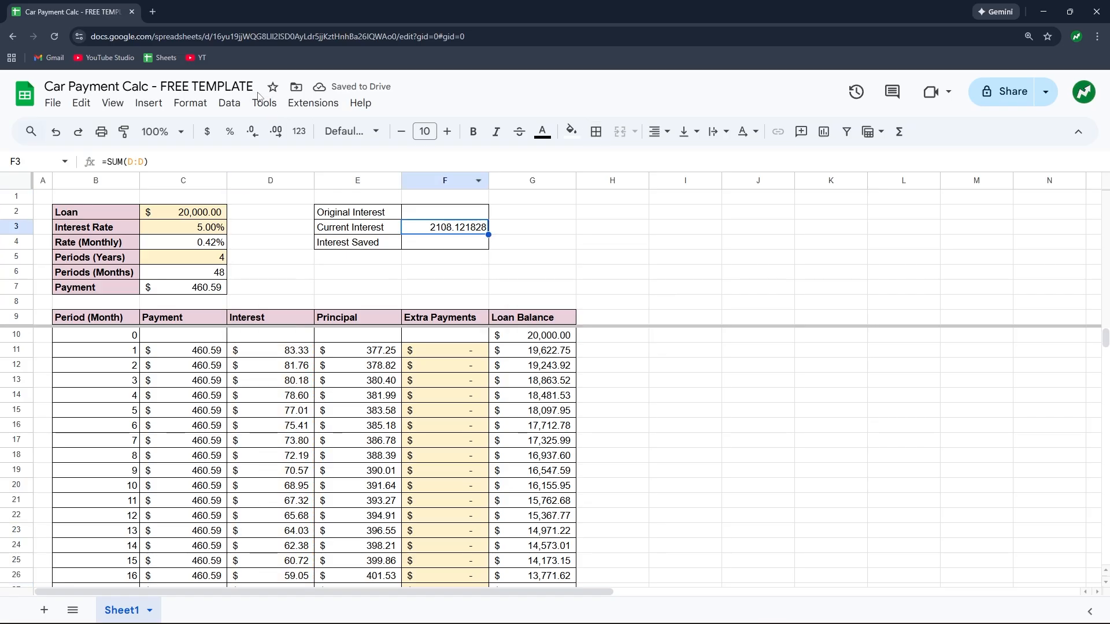
pyautogui.click(298, 132)
pyautogui.click(353, 295)
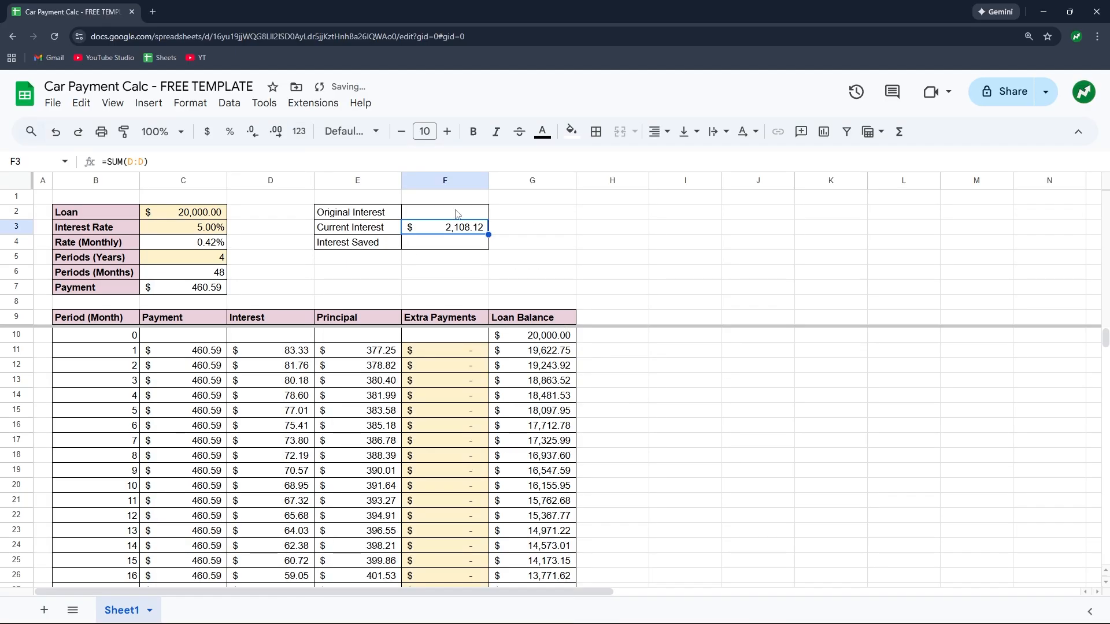
pyautogui.moveTo(456, 212); pyautogui.dragTo(456, 242)
pyautogui.click(292, 132)
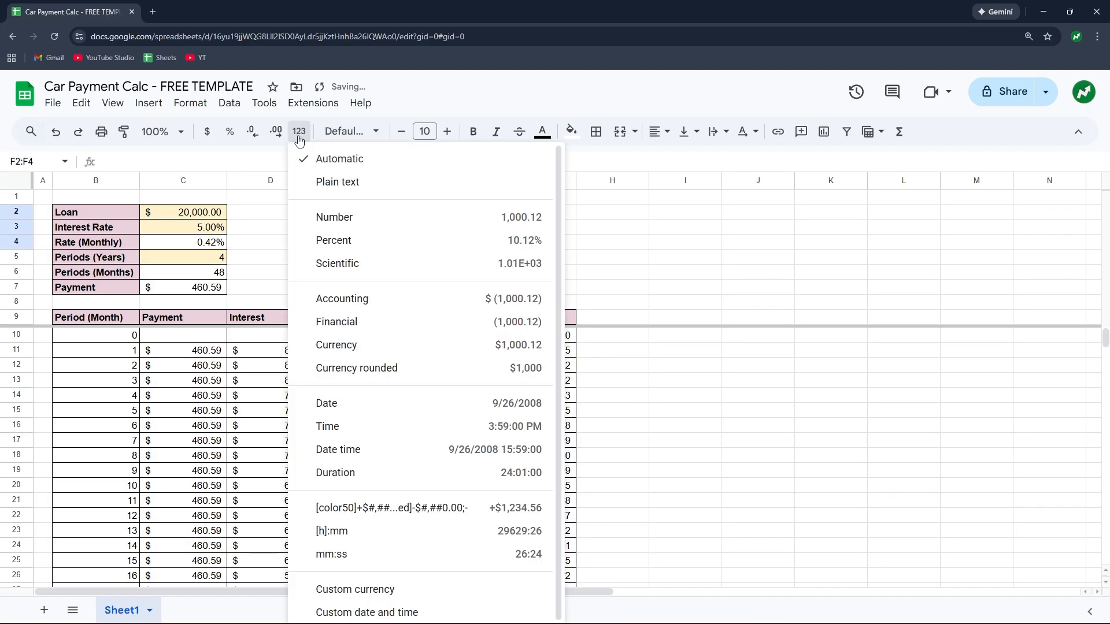
pyautogui.click(353, 295)
pyautogui.click(464, 269)
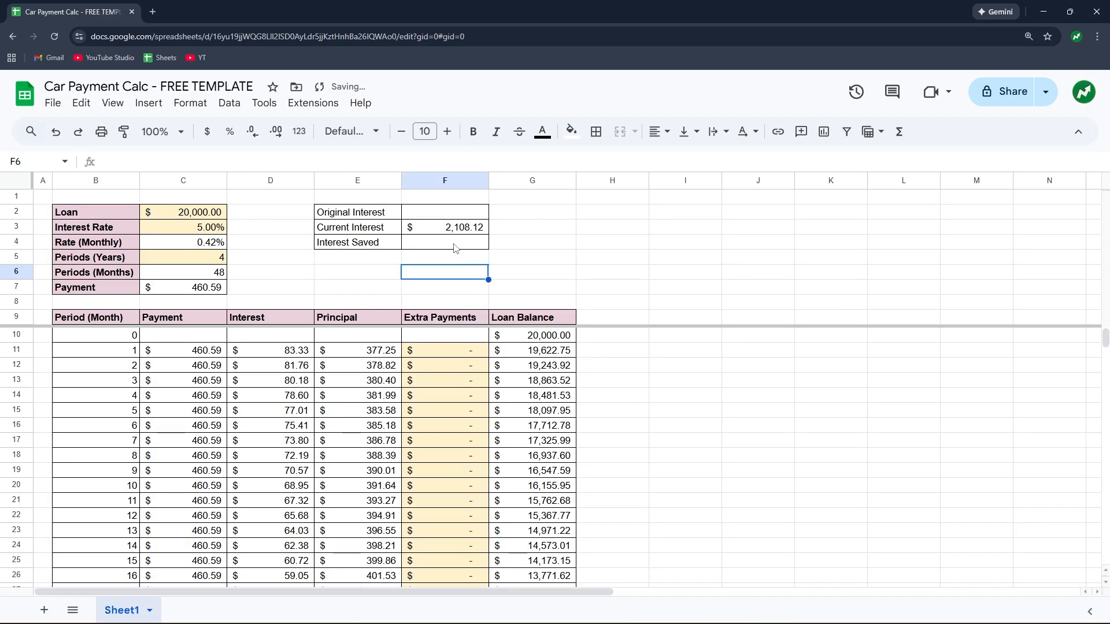
# Step: Fill the Original Interest cell F2 with the same light yellow as the other input cells
pyautogui.click(445, 212)
pyautogui.click(571, 131)
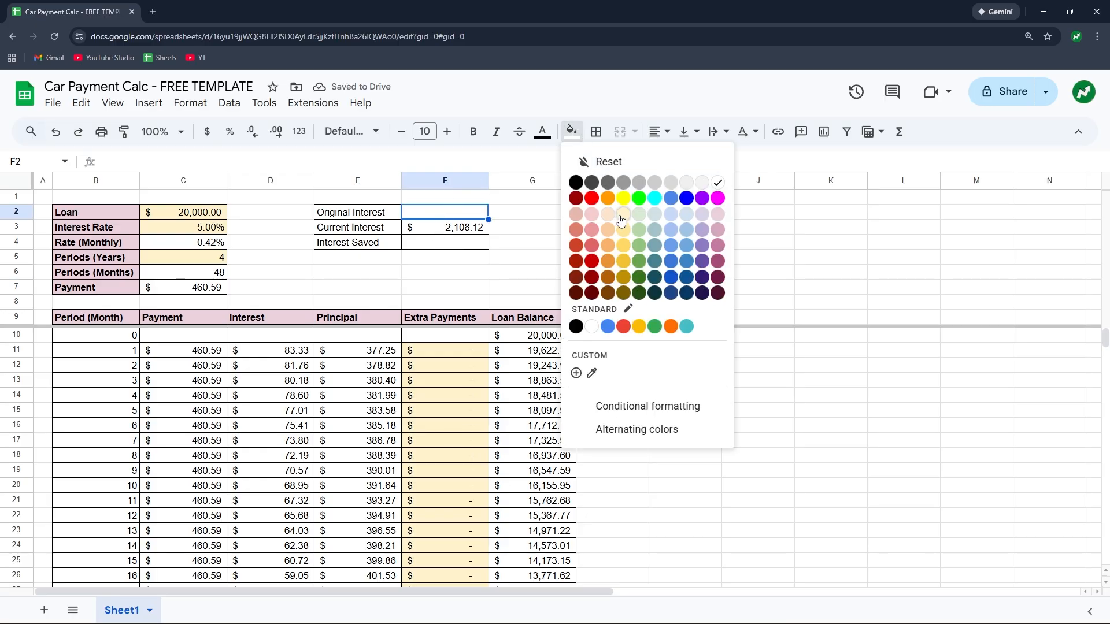
pyautogui.click(621, 221)
pyautogui.click(559, 241)
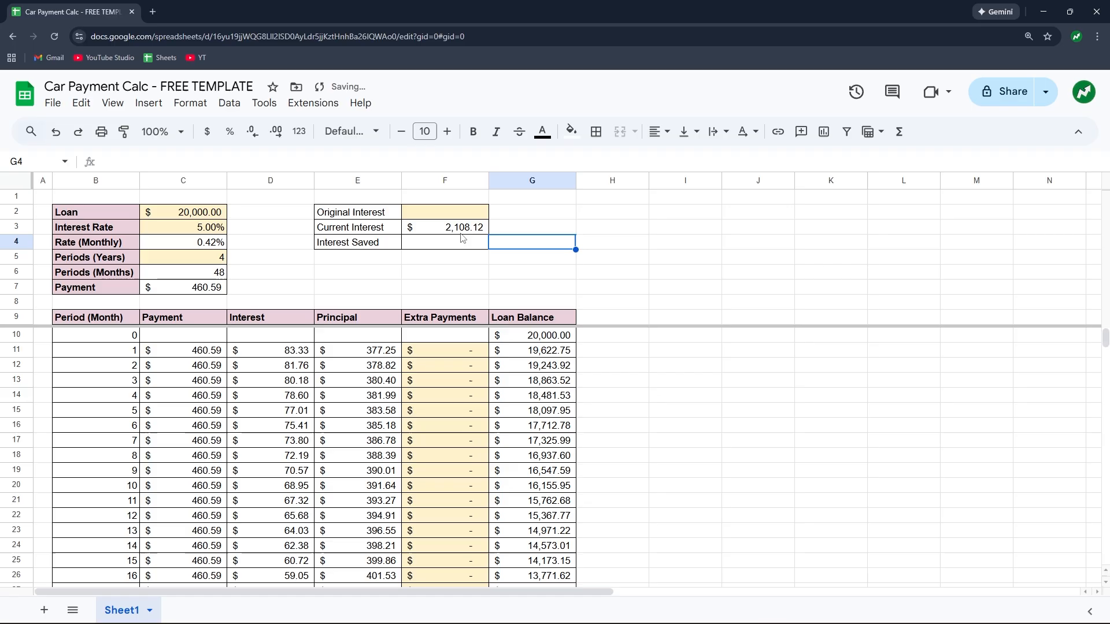
pyautogui.click(215, 219)
pyautogui.click(208, 230)
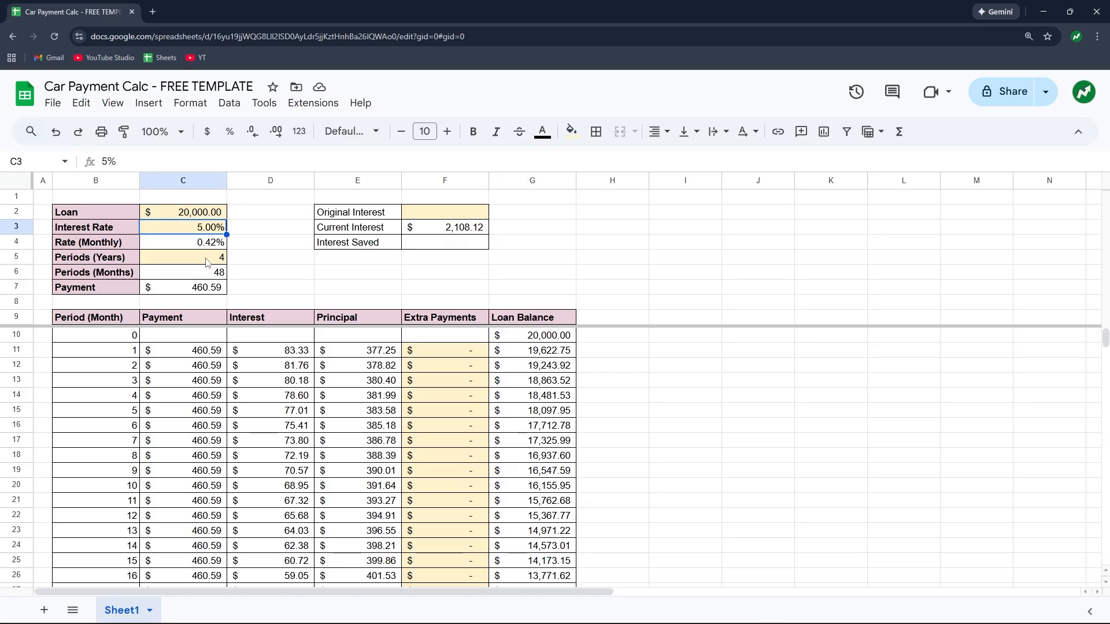
# Step: Enter 2108.12 as a fixed Original Interest value in F2
pyautogui.click(430, 231)
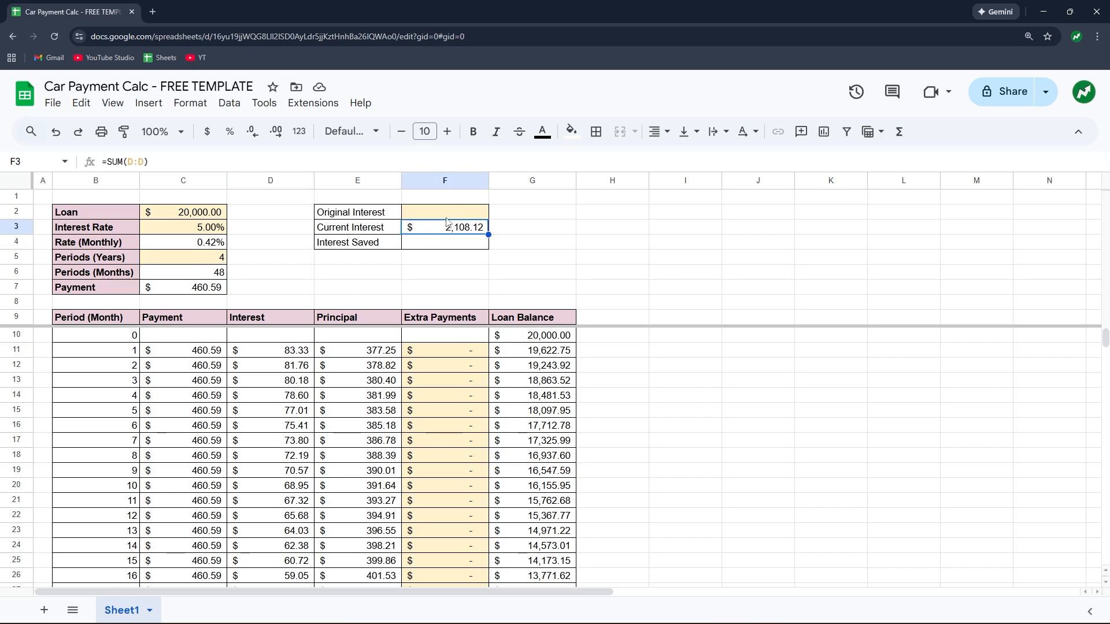
pyautogui.click(448, 218)
pyautogui.write('2,108')
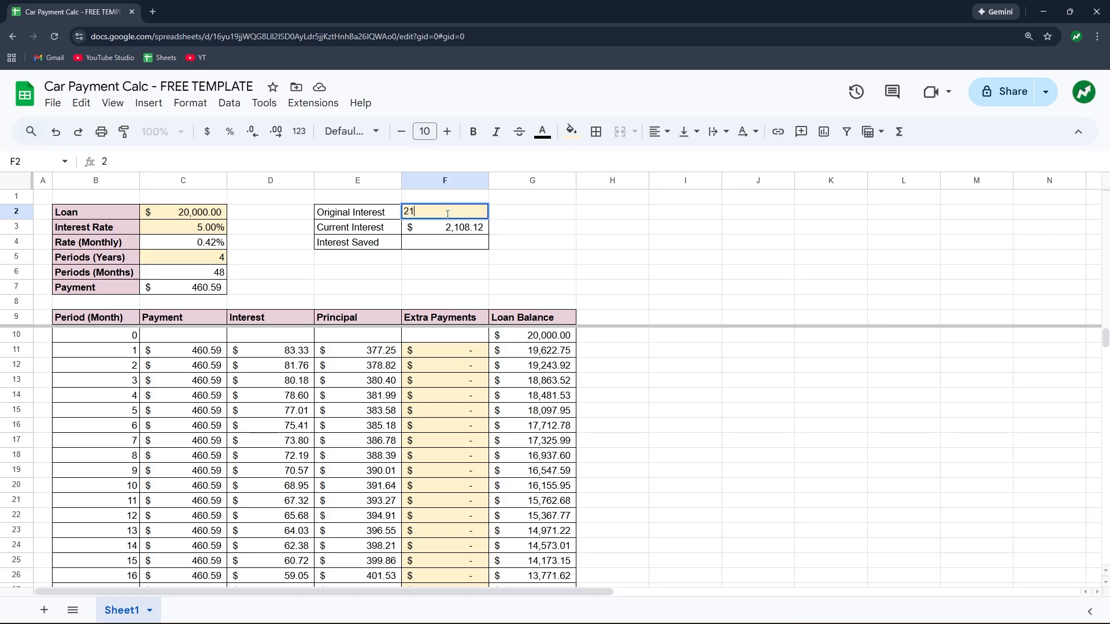
pyautogui.write('.12')
pyautogui.press('Return')
pyautogui.click(448, 218)
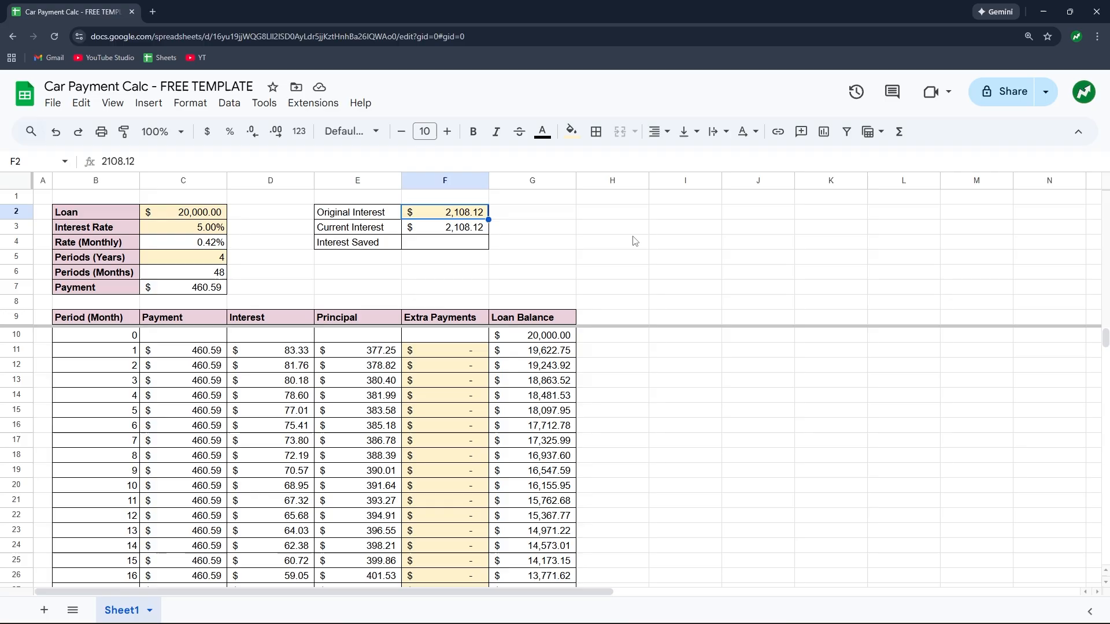
# Step: Enter an extra payment of 2000 for month 7 in F17
pyautogui.click(468, 231)
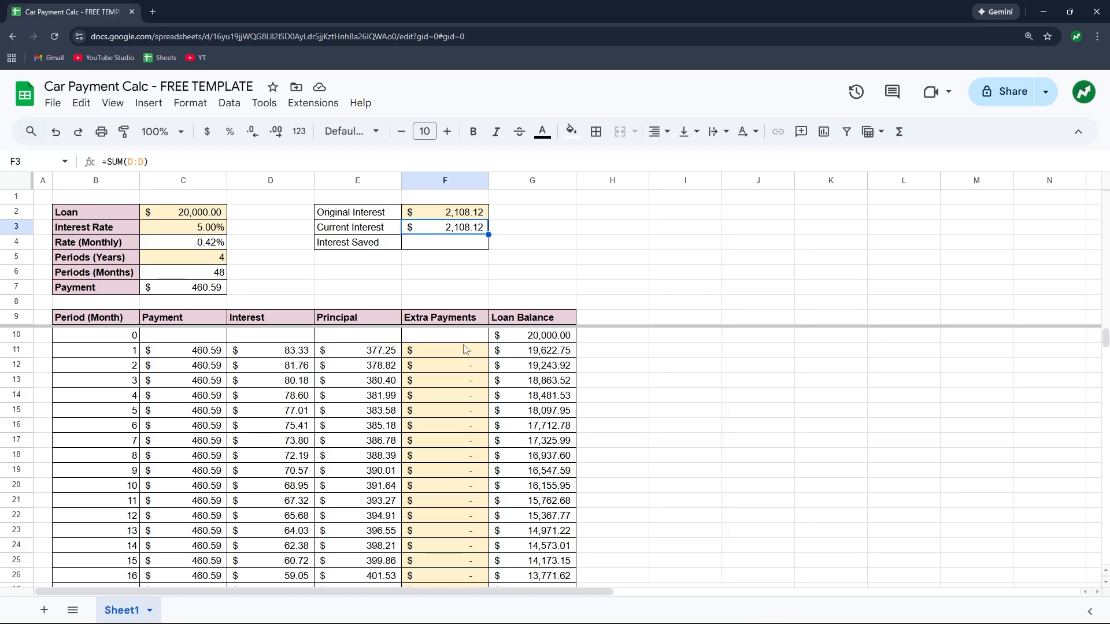
pyautogui.click(454, 445)
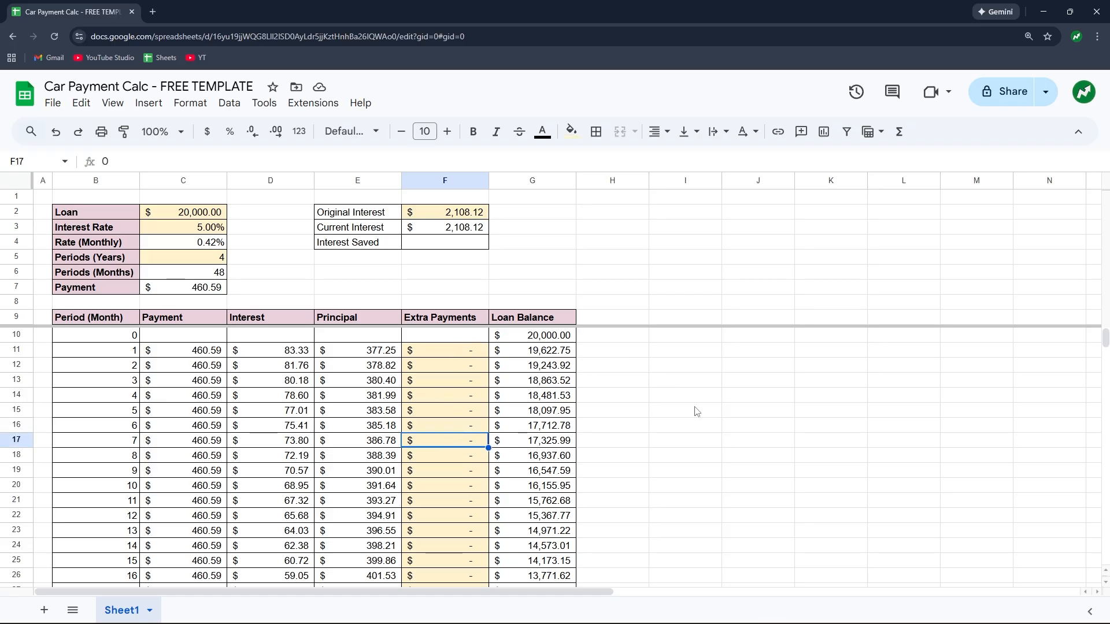
pyautogui.write('2000')
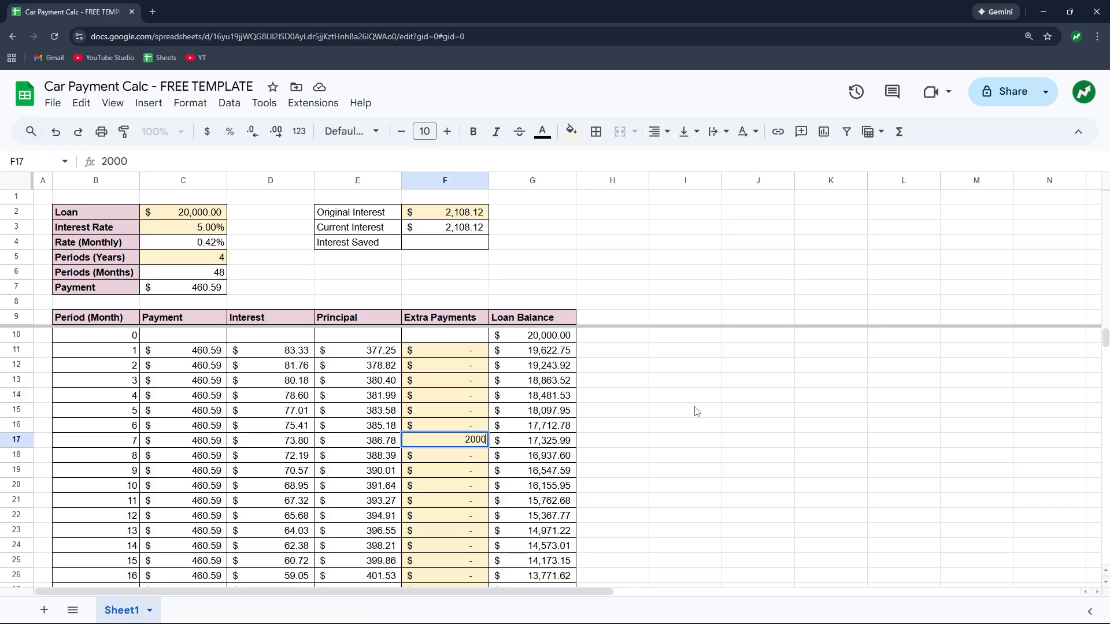
pyautogui.click(683, 401)
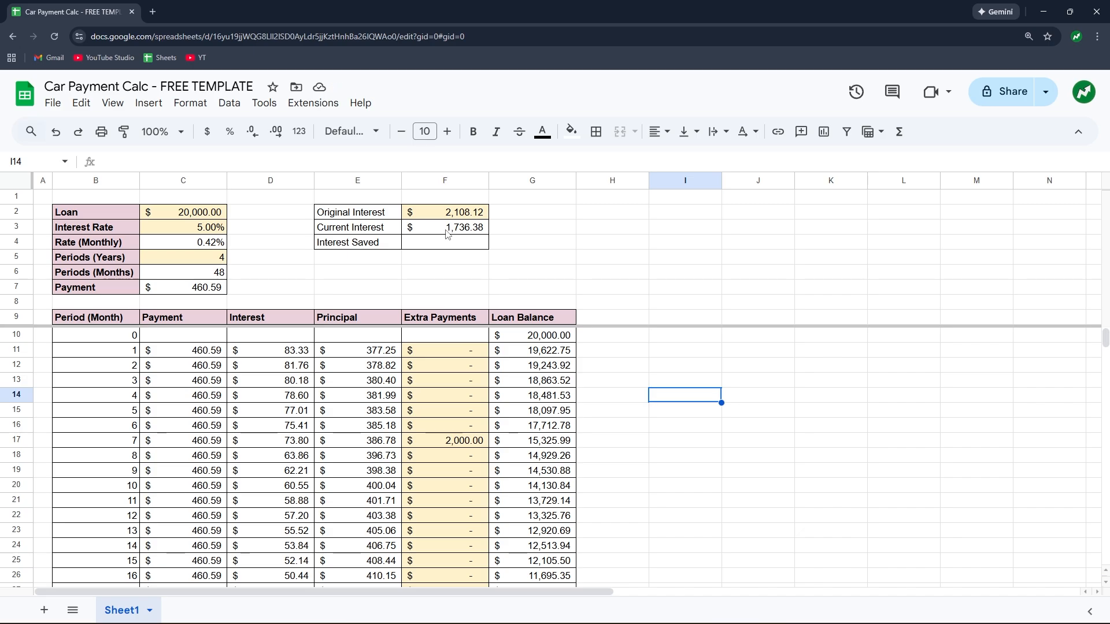
# Step: Calculate Interest Saved in F4 as original minus current interest with =F2-F3
pyautogui.click(445, 243)
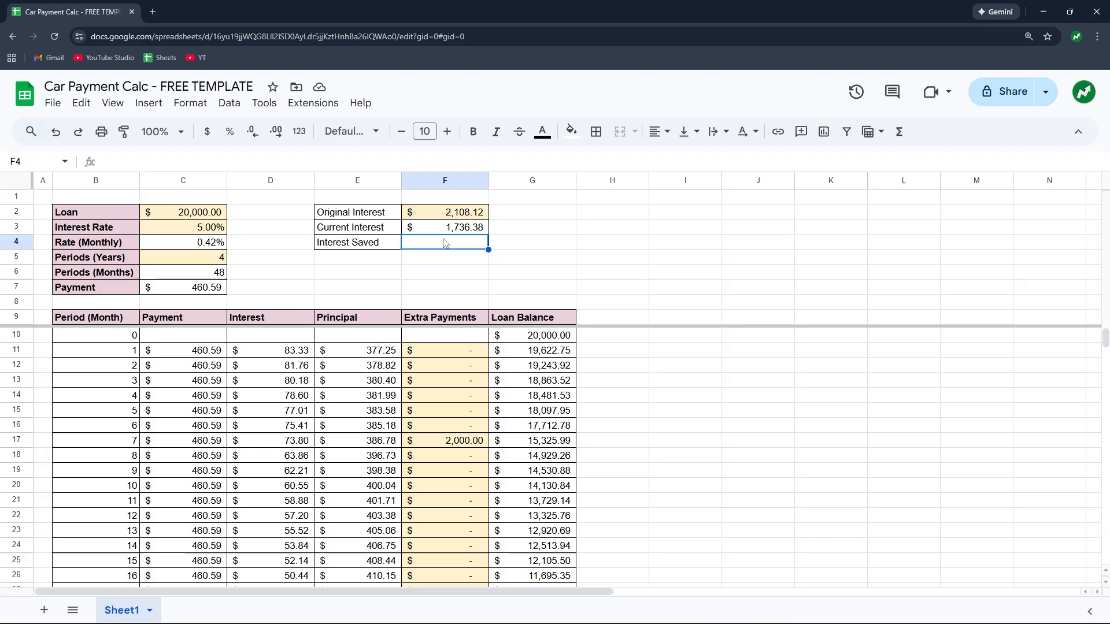
pyautogui.write('=')
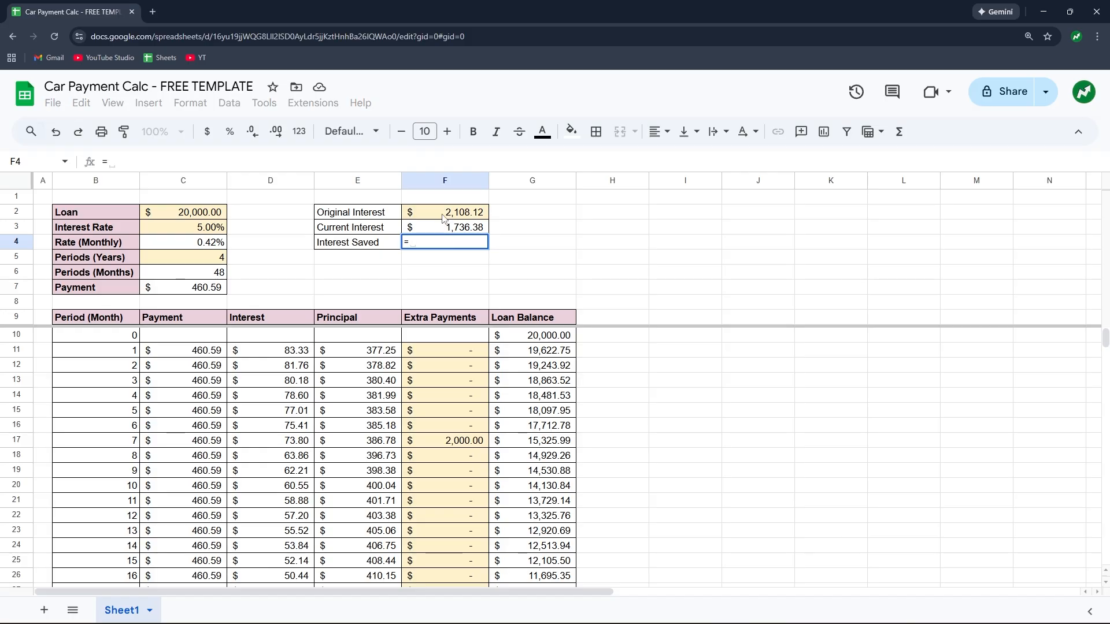
pyautogui.click(443, 216)
pyautogui.write('-')
pyautogui.click(481, 228)
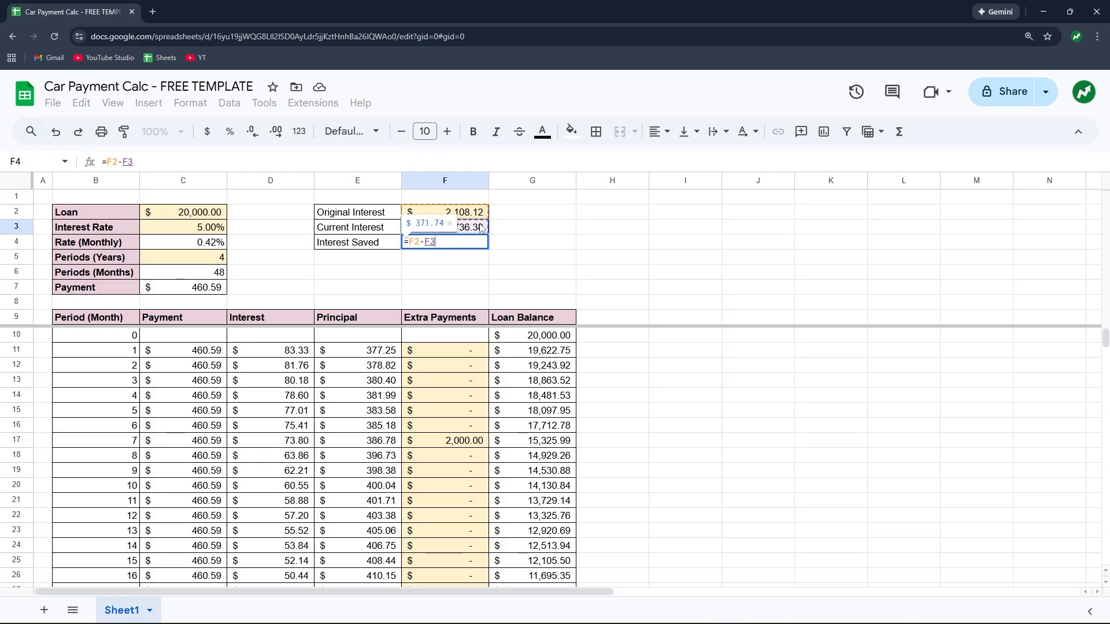
pyautogui.press('Return')
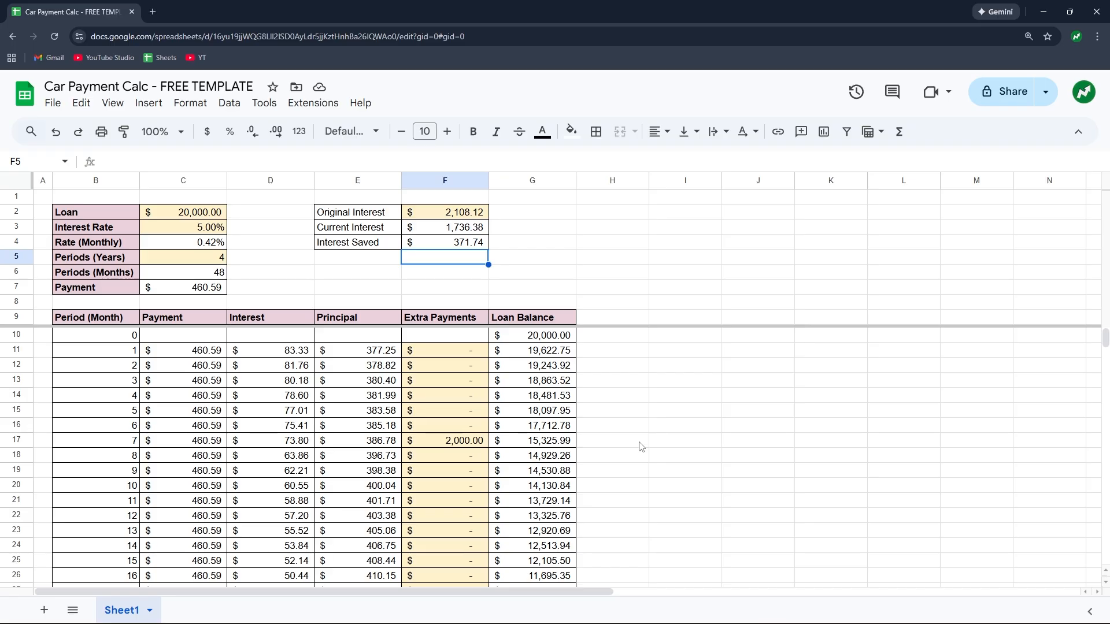
# Step: Reset the month 7 extra payment in F17 and the Original Interest in F2 to 0
pyautogui.click(488, 445)
pyautogui.write('0')
pyautogui.click(575, 455)
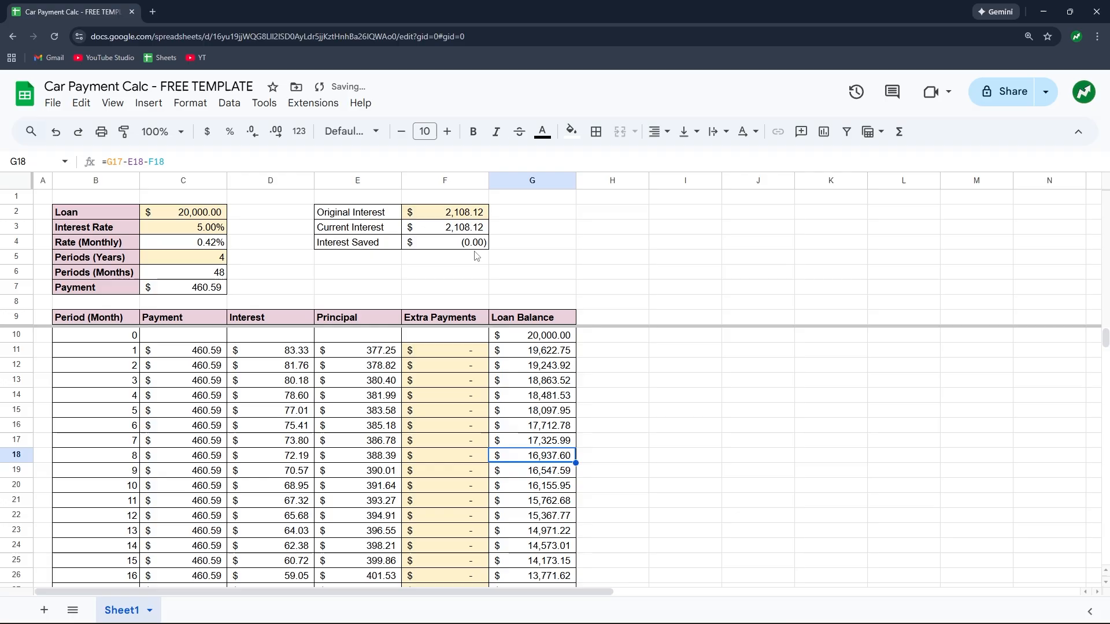
pyautogui.click(460, 217)
pyautogui.press('Delete')
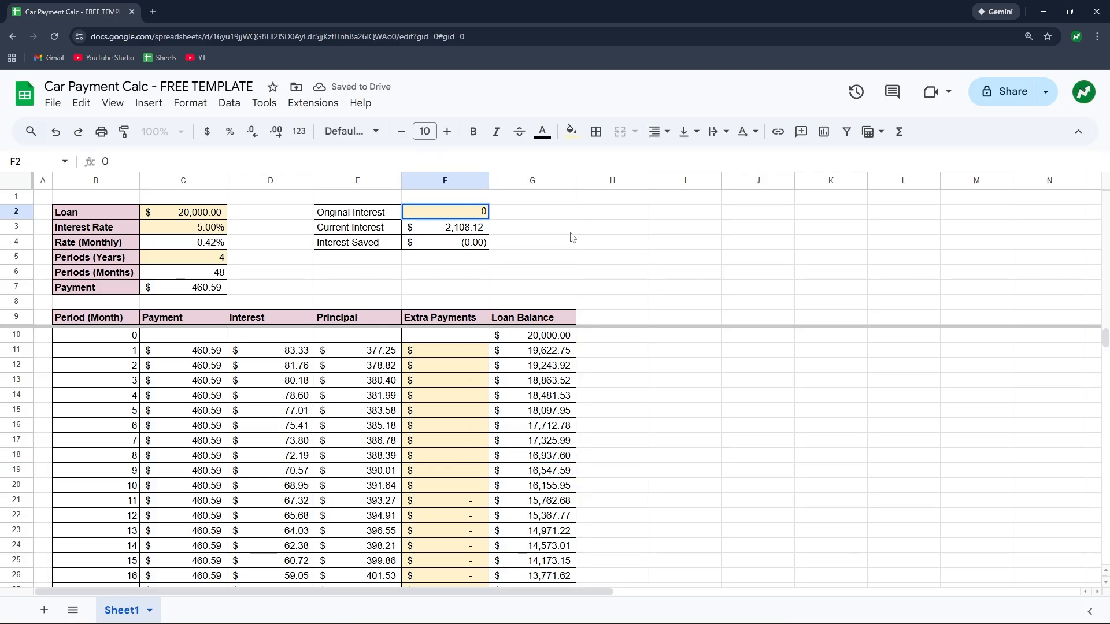
pyautogui.click(570, 232)
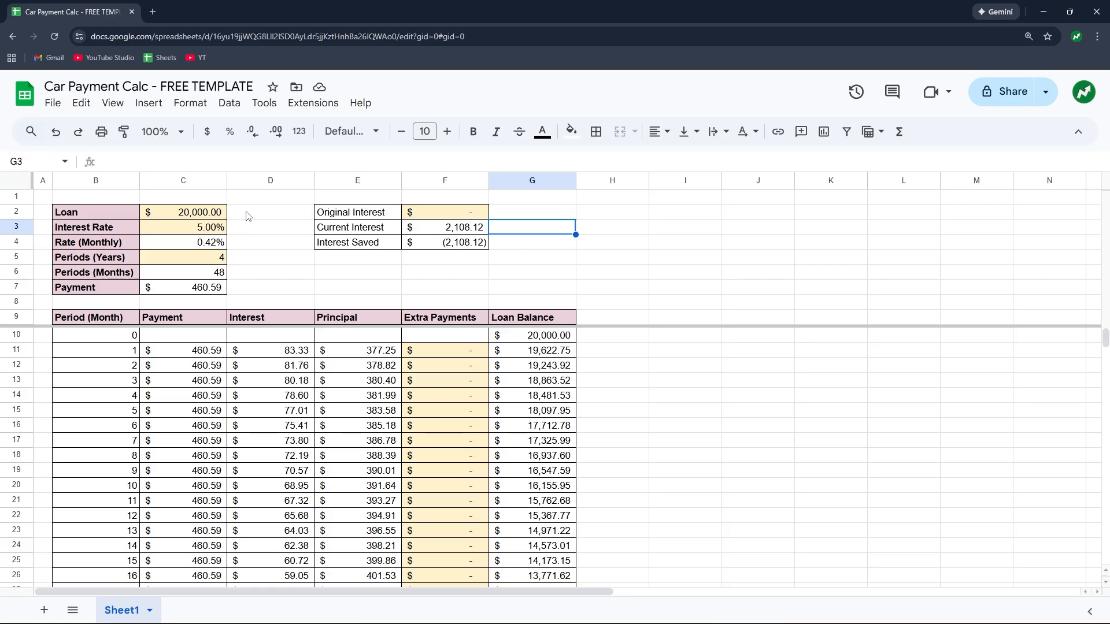
pyautogui.click(215, 215)
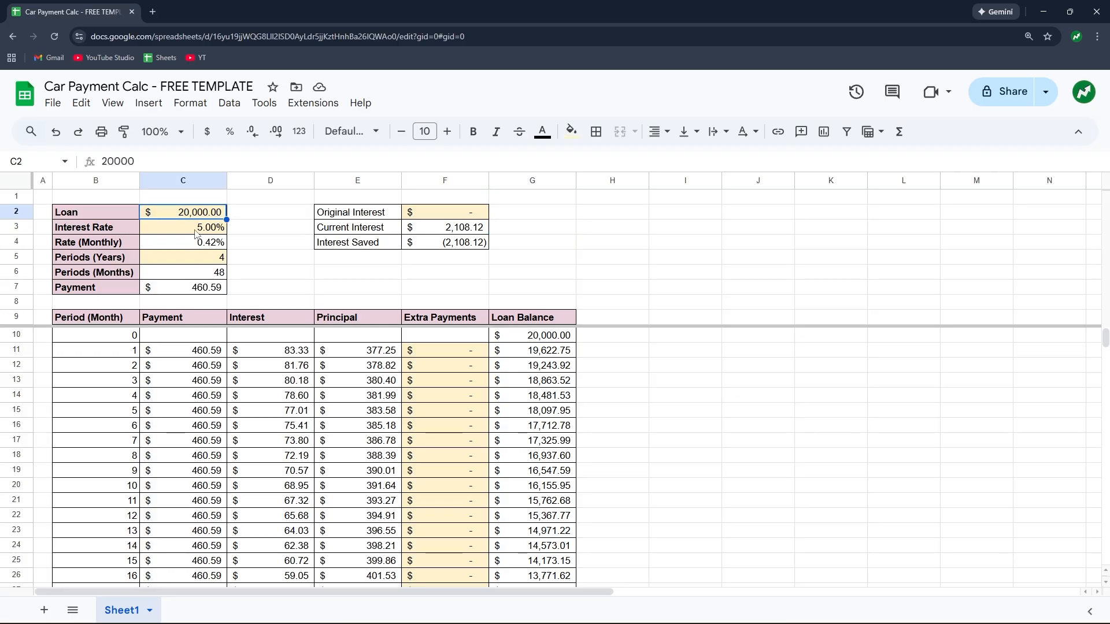
pyautogui.click(201, 234)
pyautogui.click(214, 262)
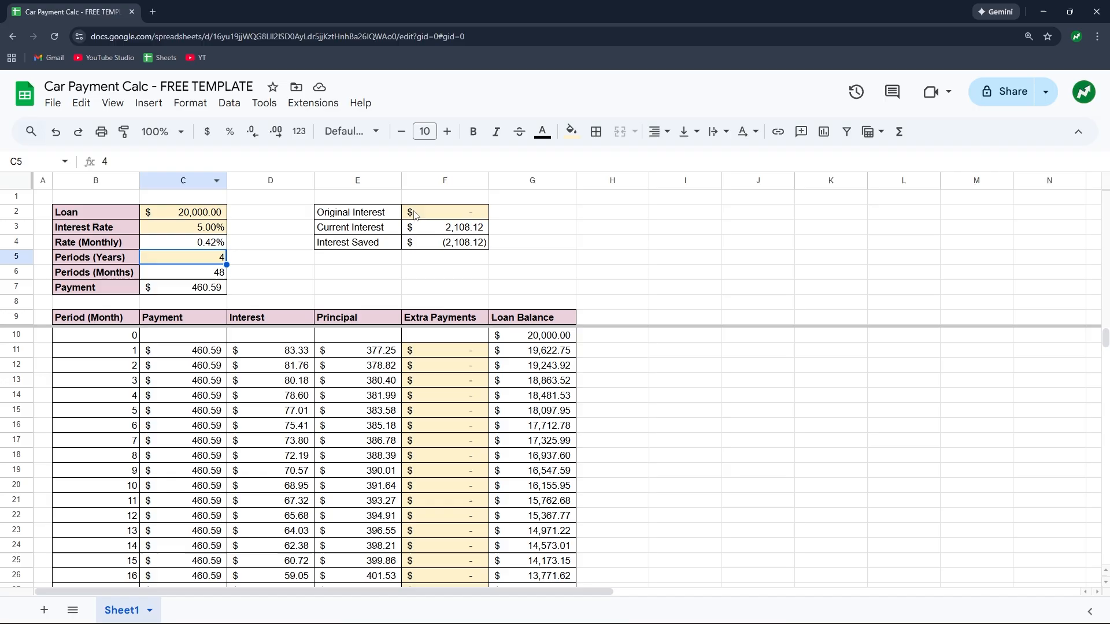
pyautogui.click(437, 214)
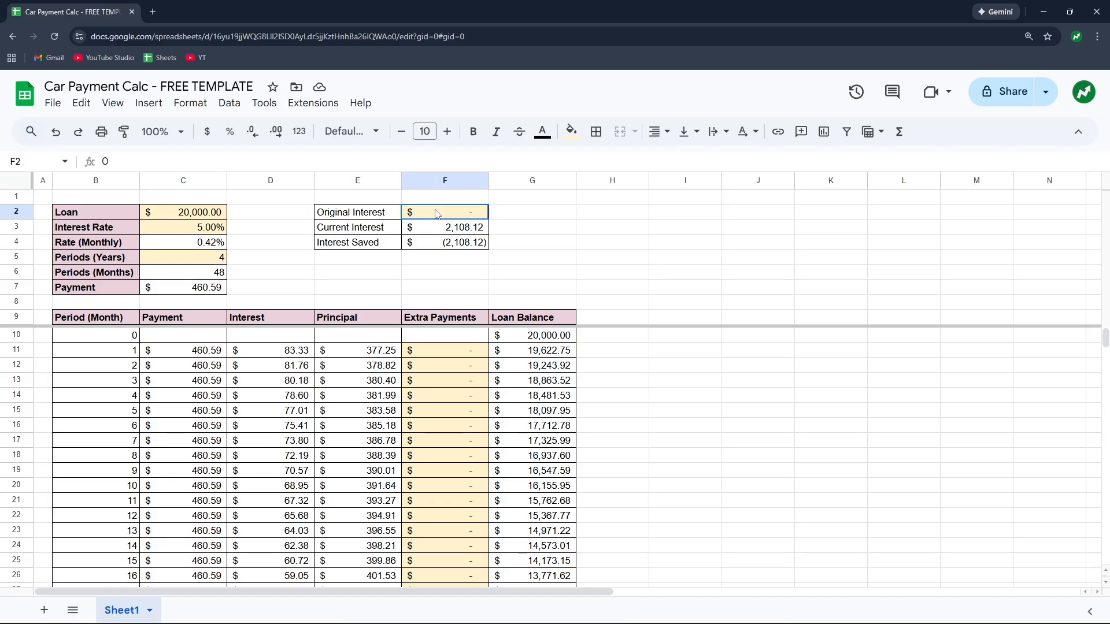
pyautogui.click(452, 358)
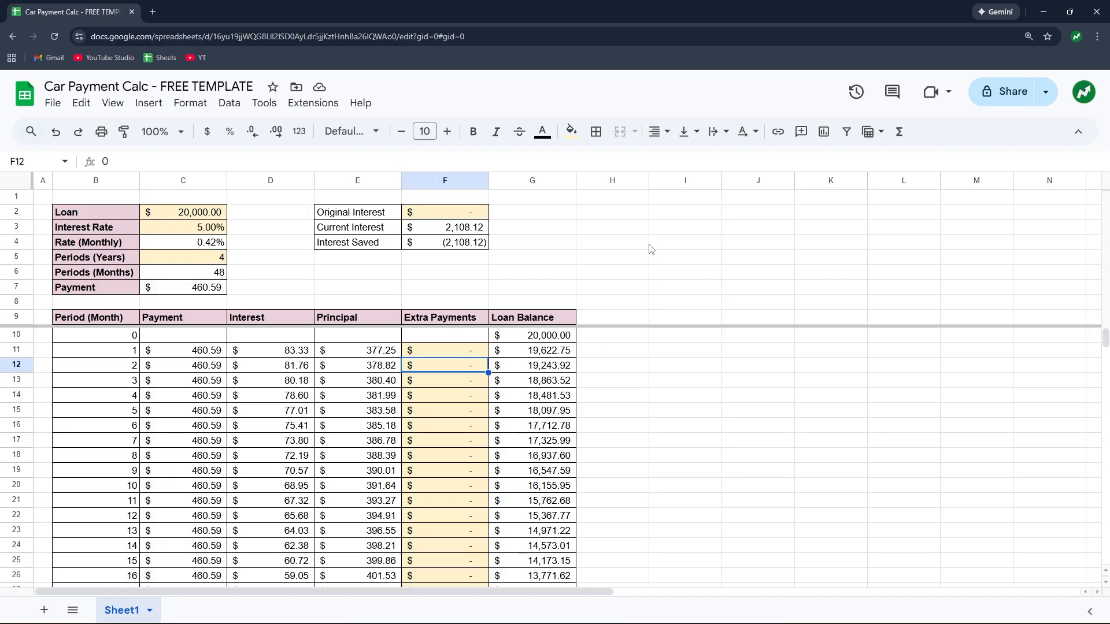